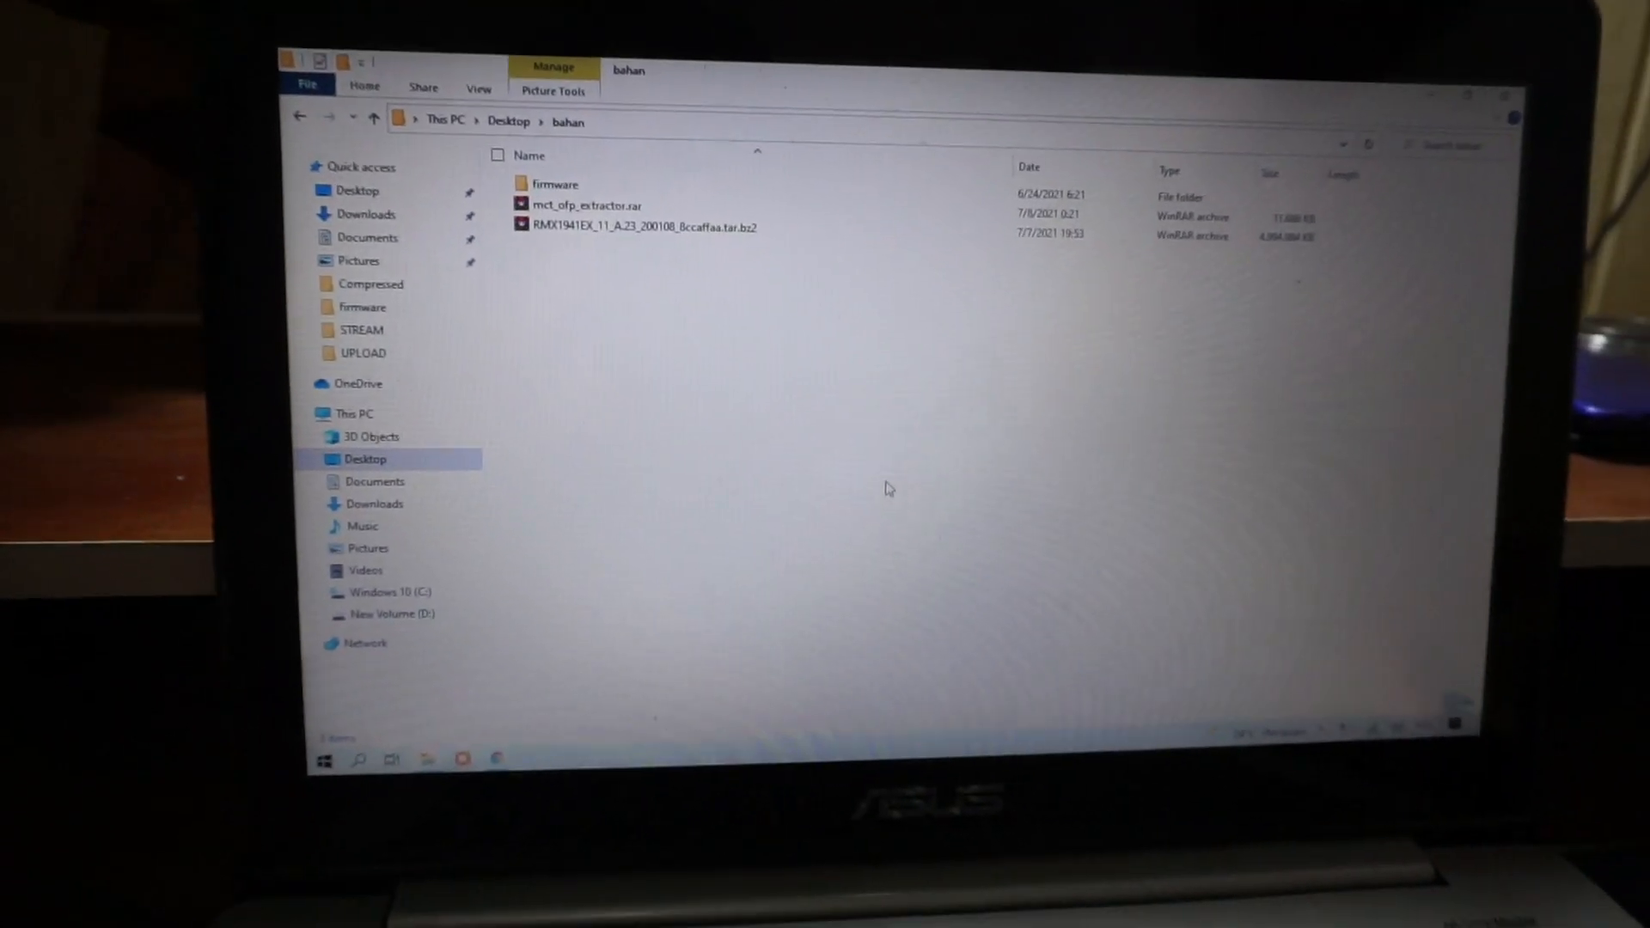
# Copy SP_Flash_Tool.rar from the MASTER folder on drive D into the bahan folder on the Desktop.
pyautogui.click(376, 584)
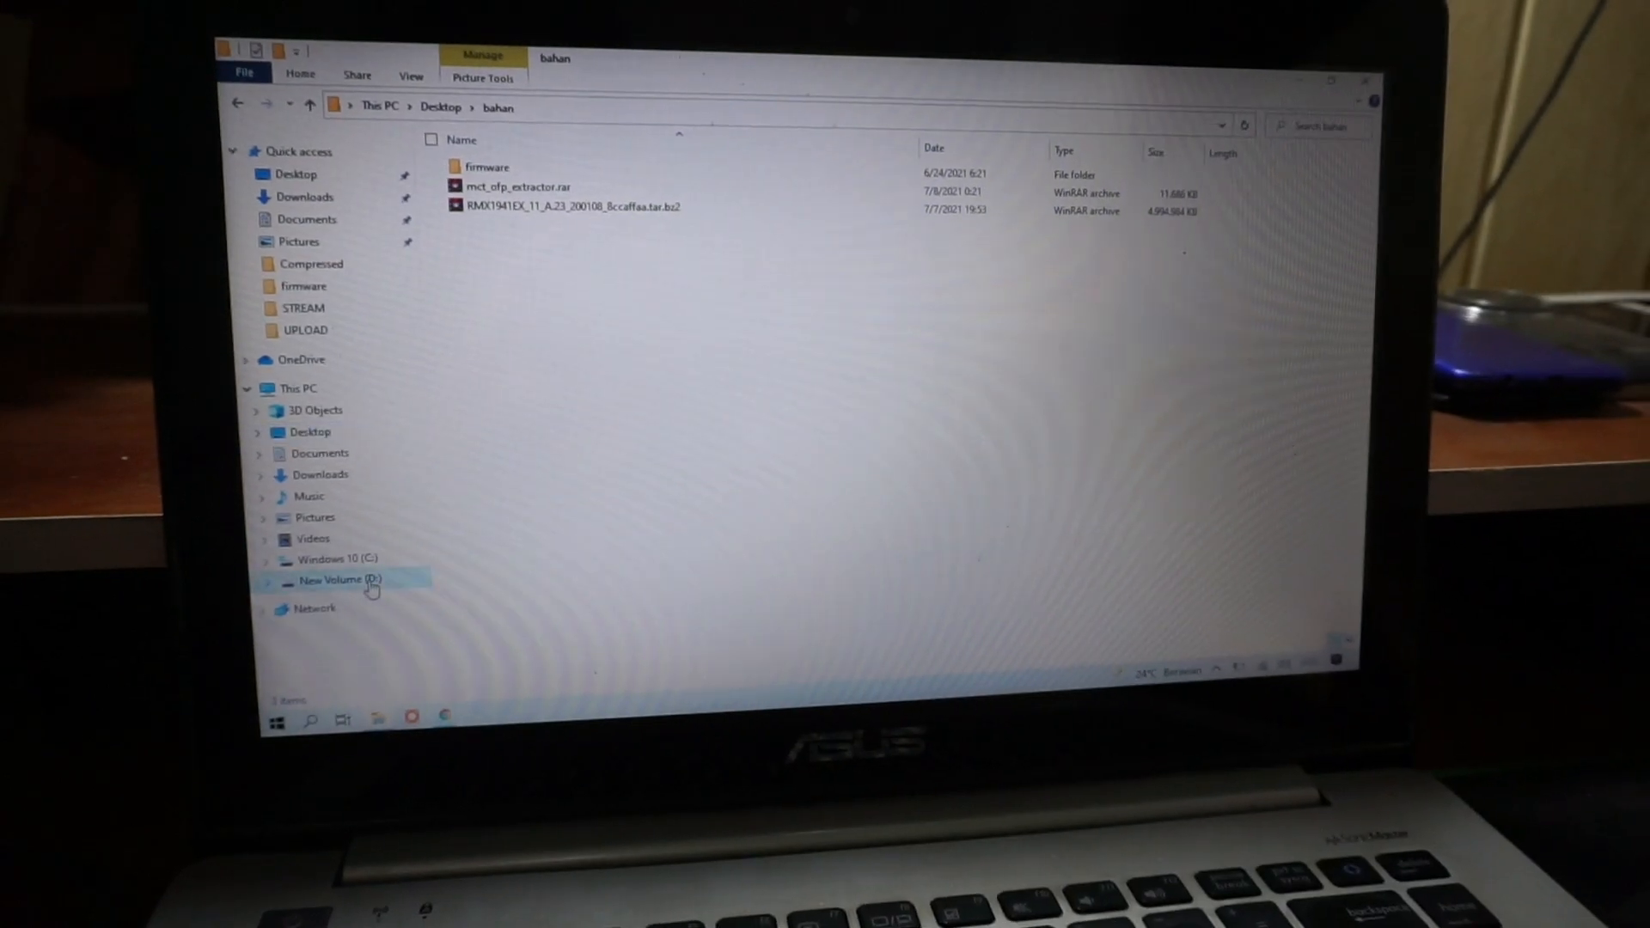
pyautogui.doubleClick(502, 223)
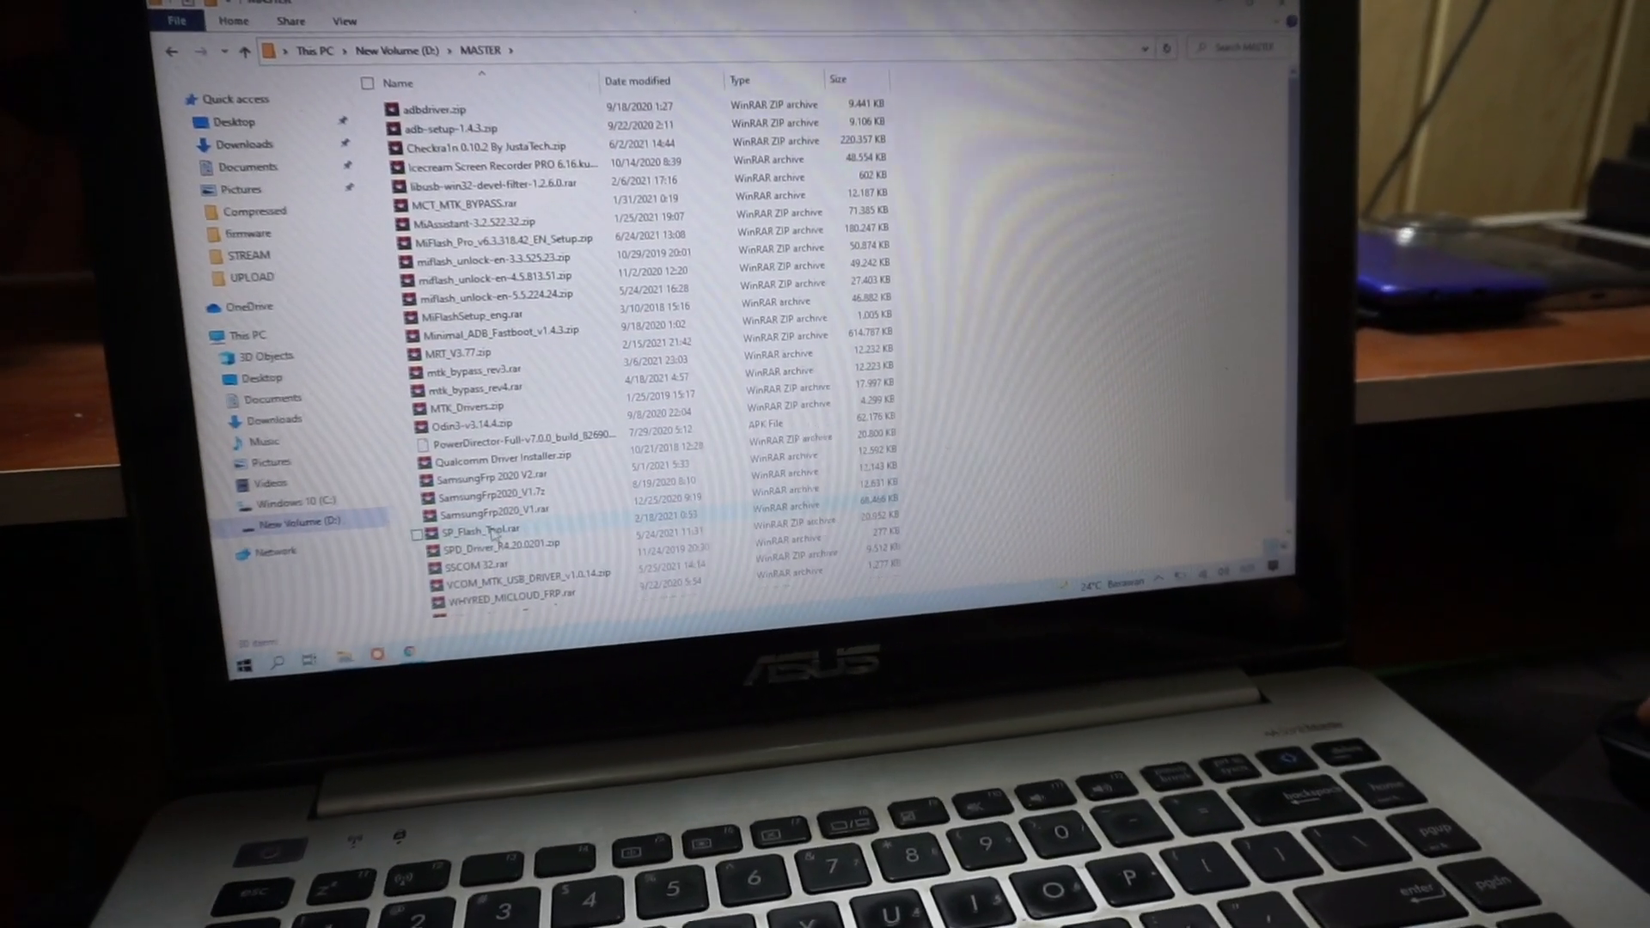
pyautogui.rightClick(478, 537)
pyautogui.click(368, 448)
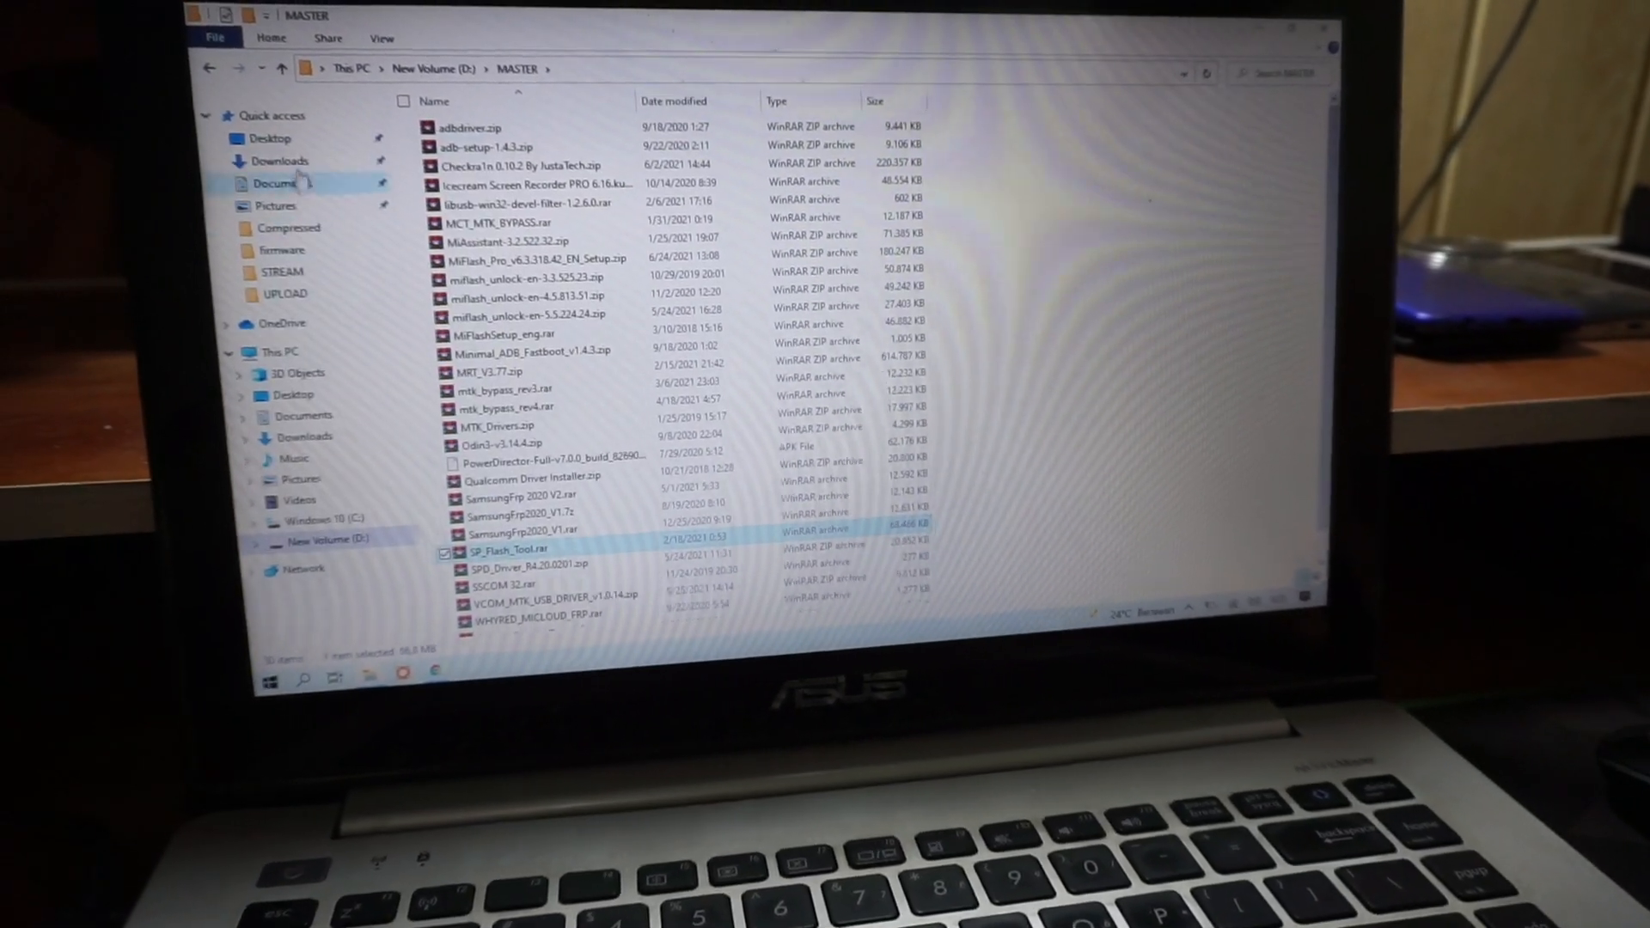
pyautogui.click(263, 134)
pyautogui.doubleClick(516, 189)
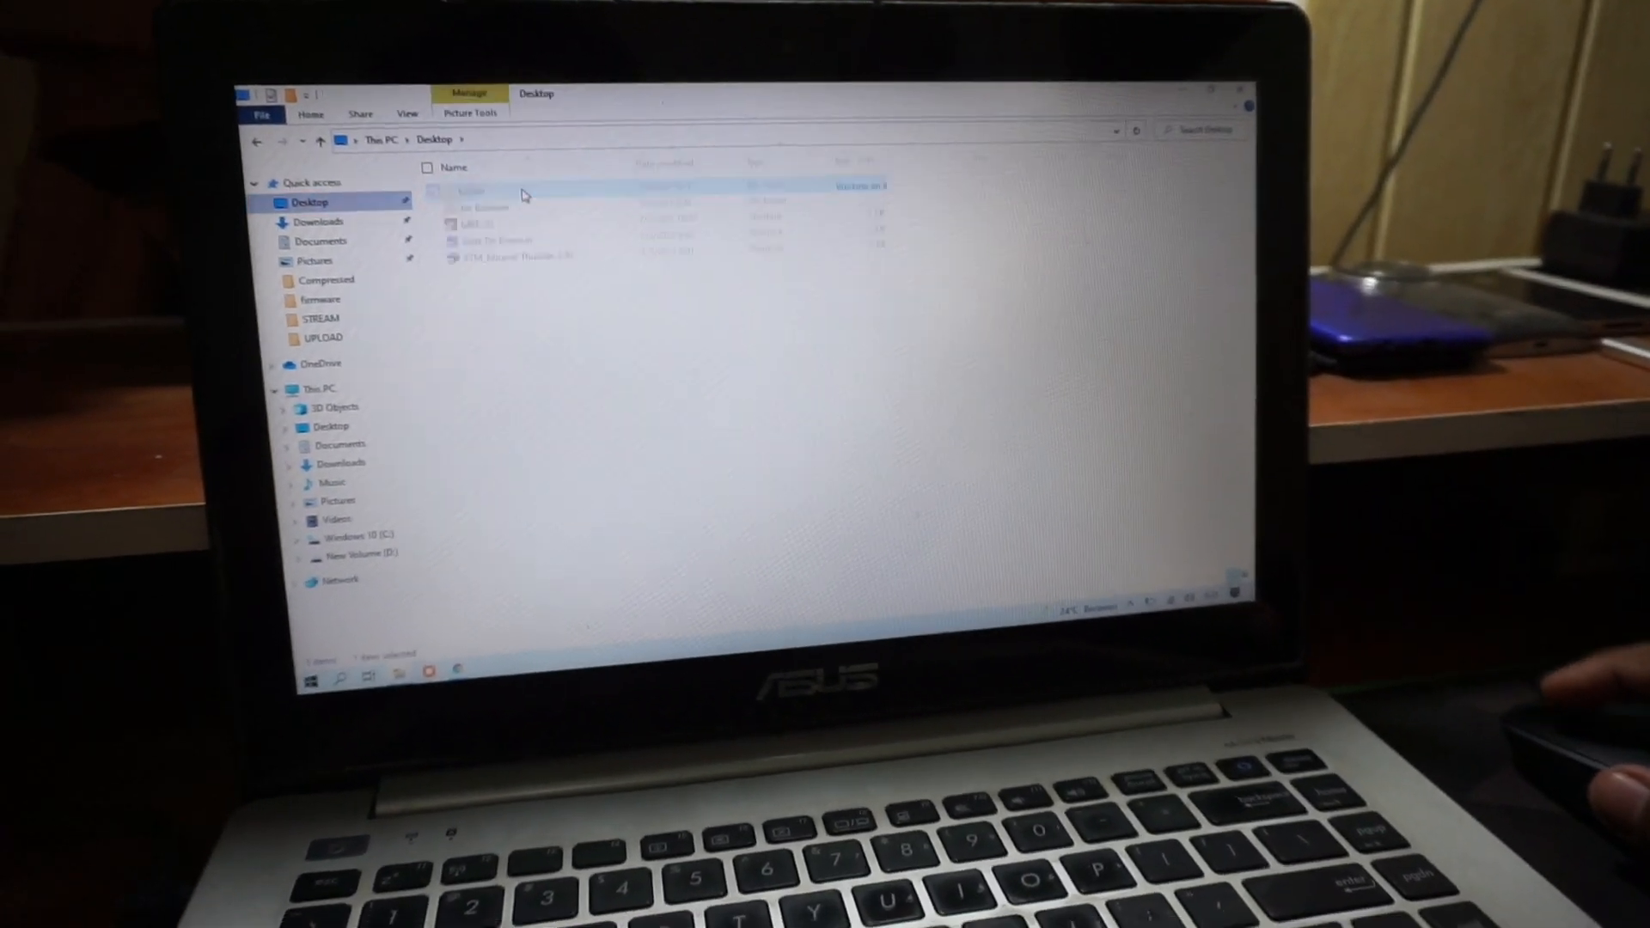
pyautogui.rightClick(470, 346)
pyautogui.click(601, 409)
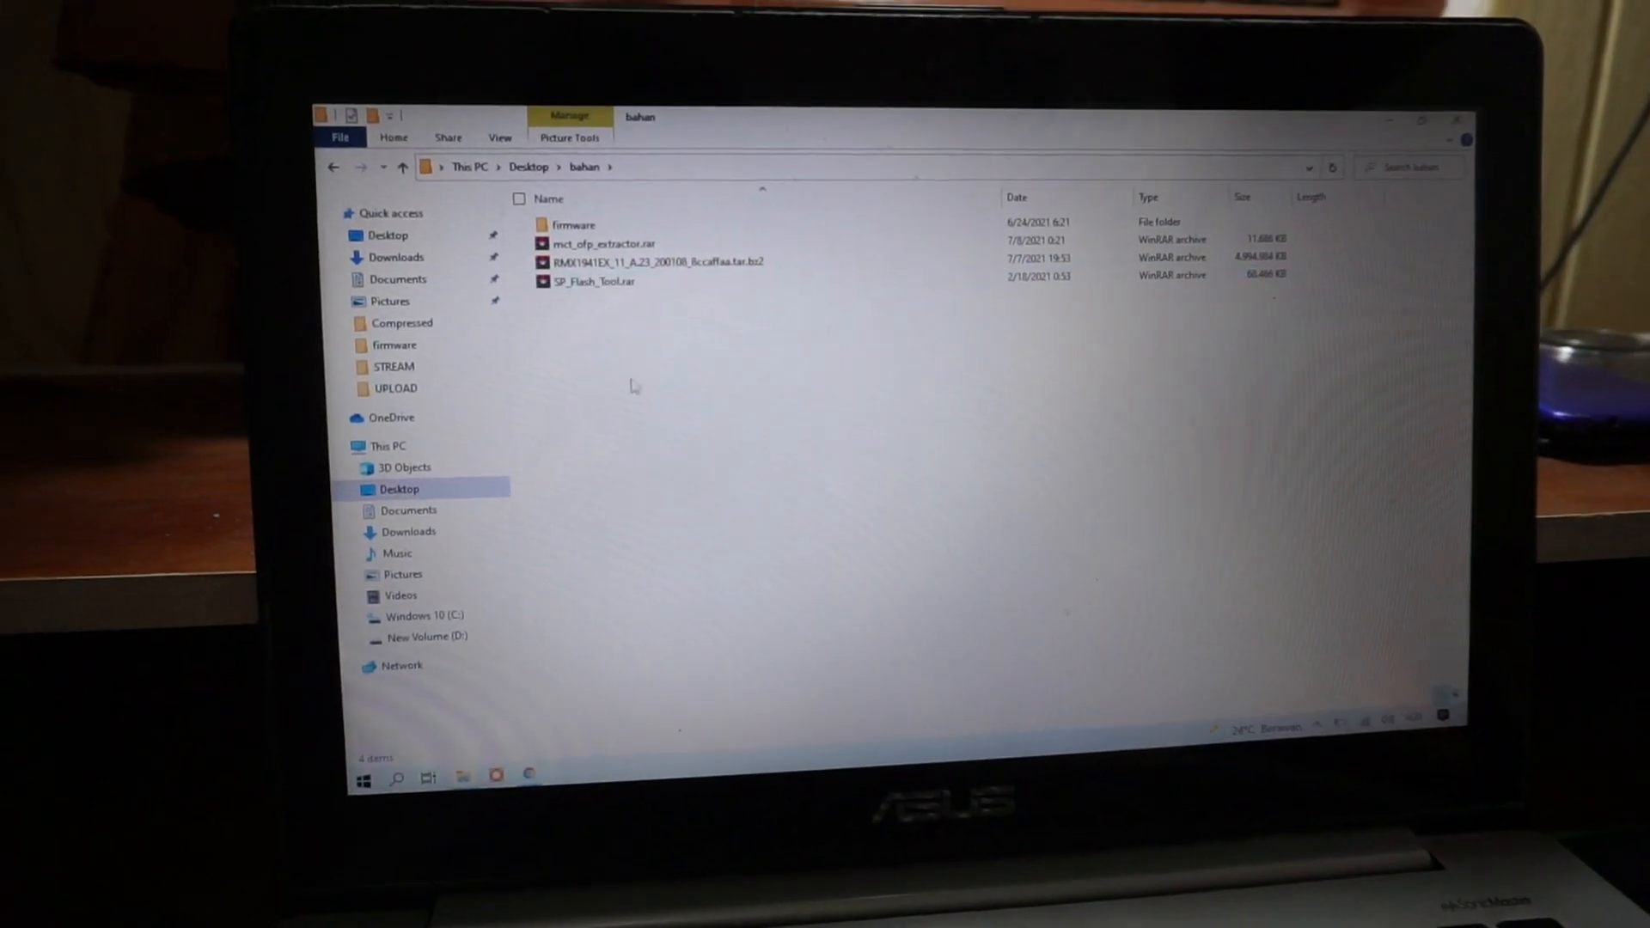
# Extract SP_Flash_Tool.rar inside the bahan folder and open the resulting SP_Flash_Tool folder.
pyautogui.rightClick(604, 297)
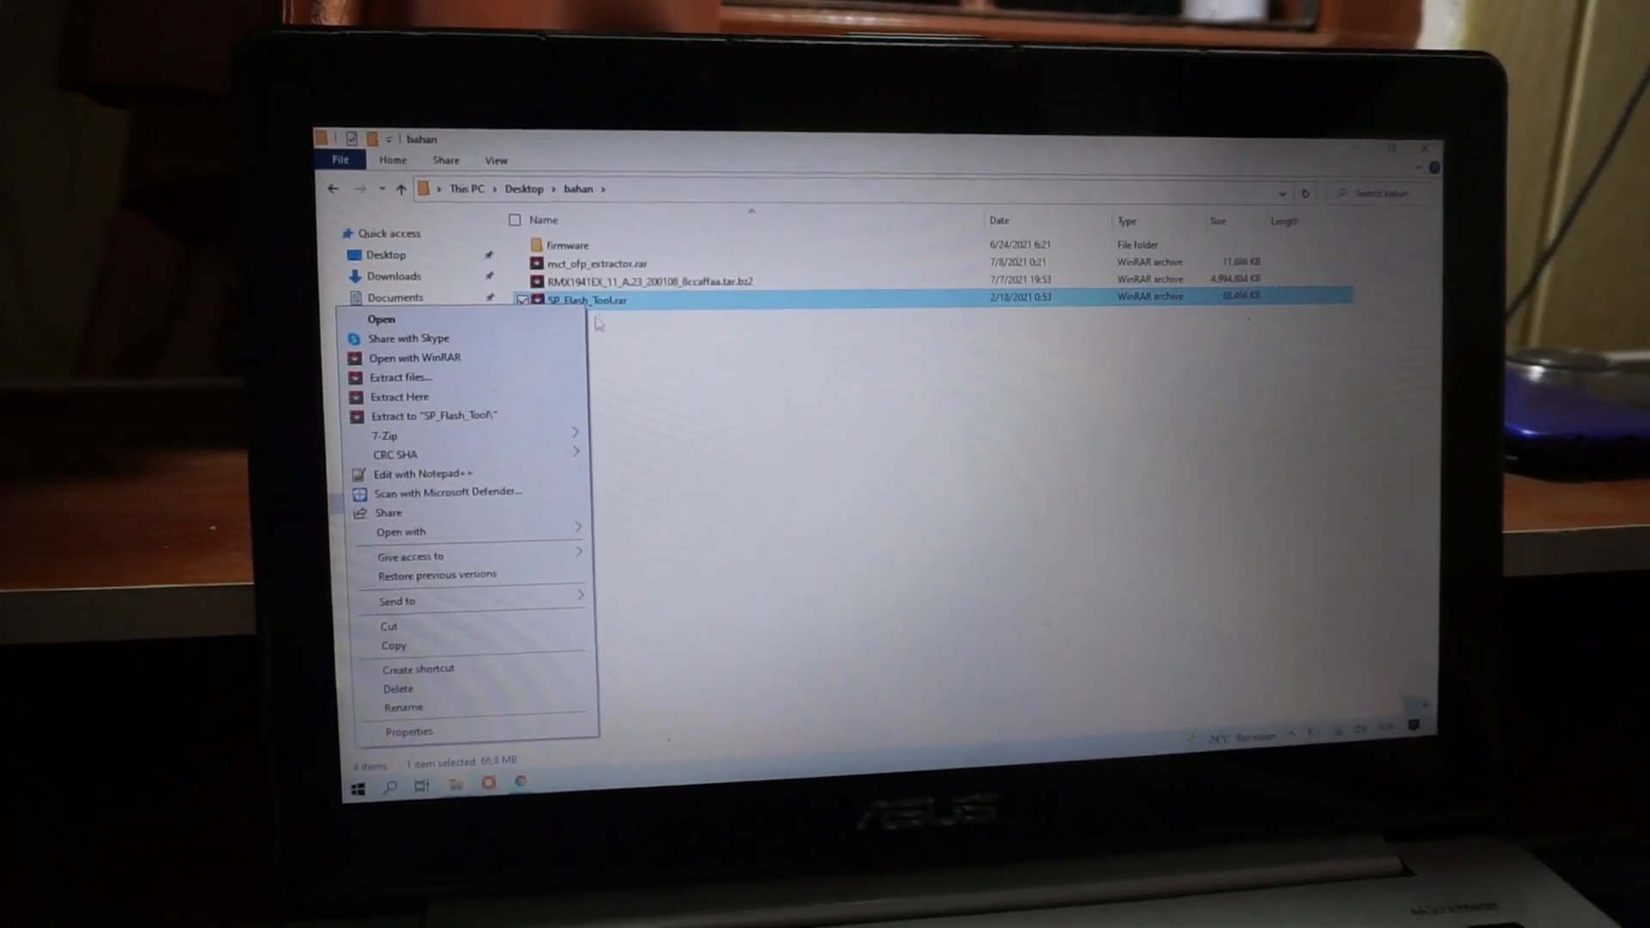
pyautogui.click(508, 397)
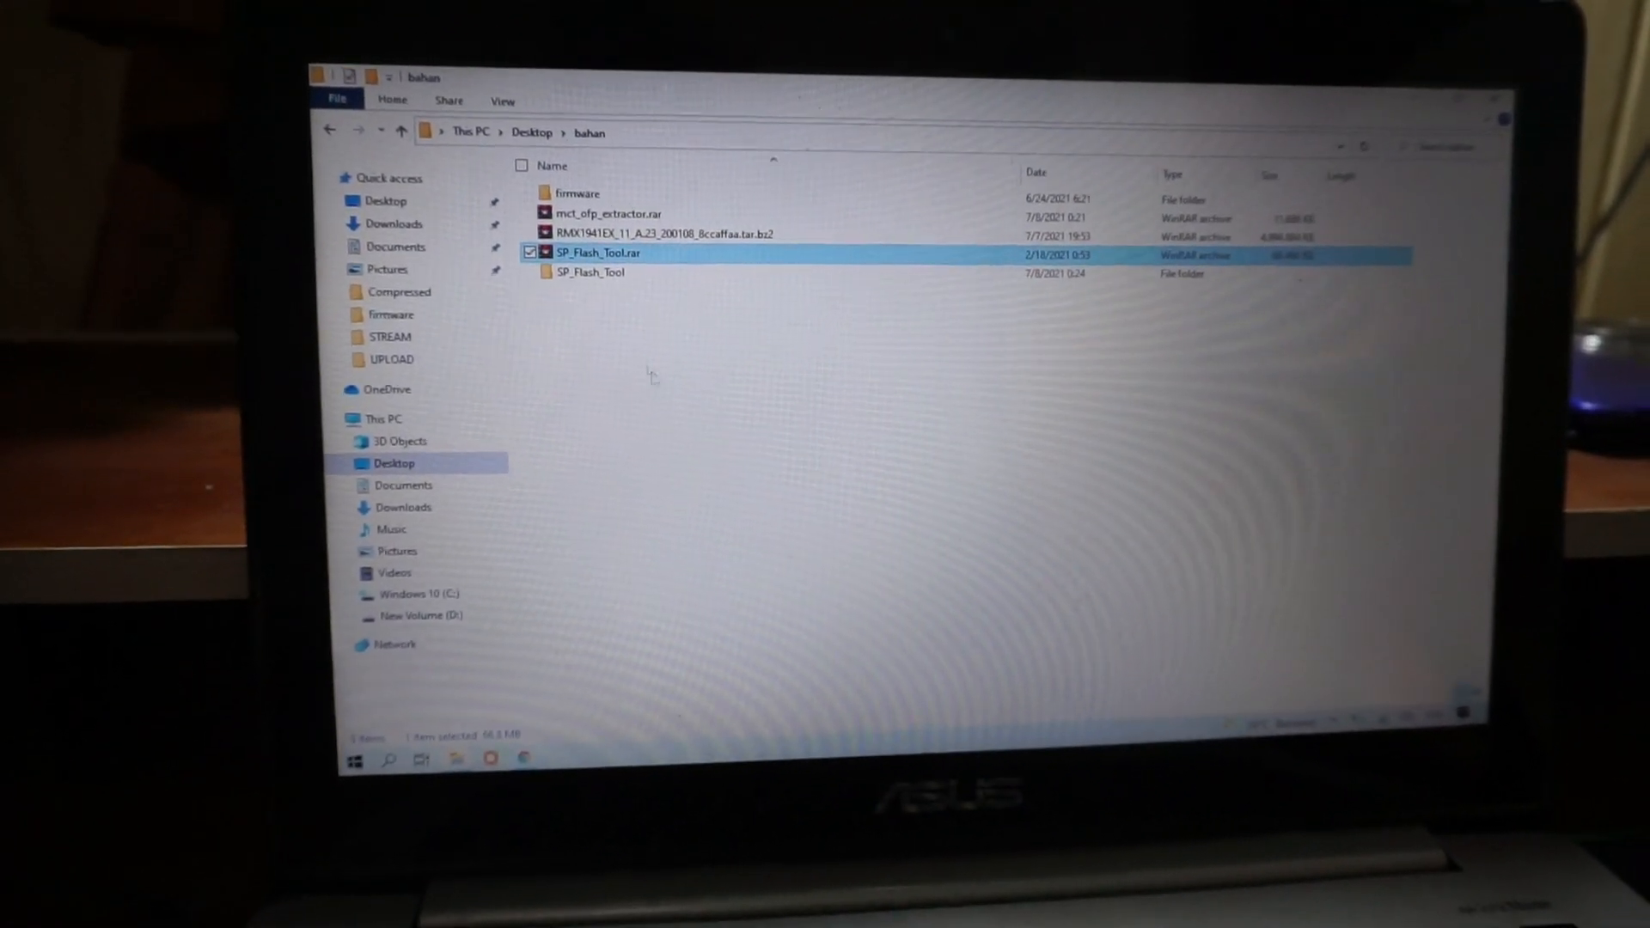
pyautogui.doubleClick(593, 298)
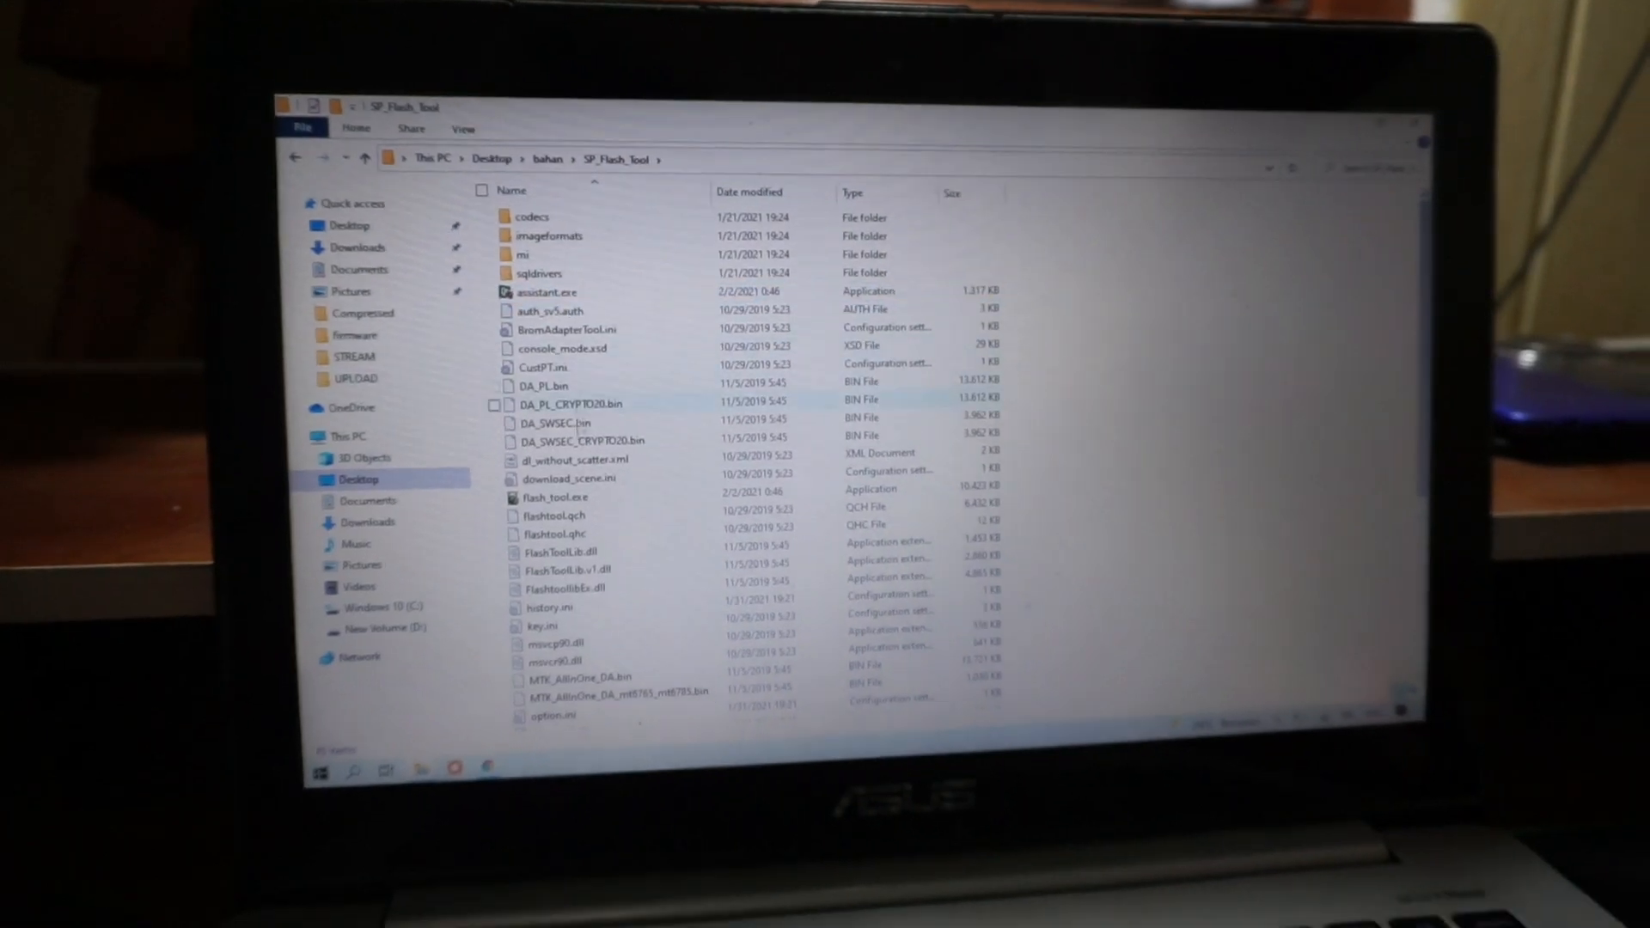
# Launch flash_tool.exe and allow it to make changes to the device.
pyautogui.doubleClick(550, 494)
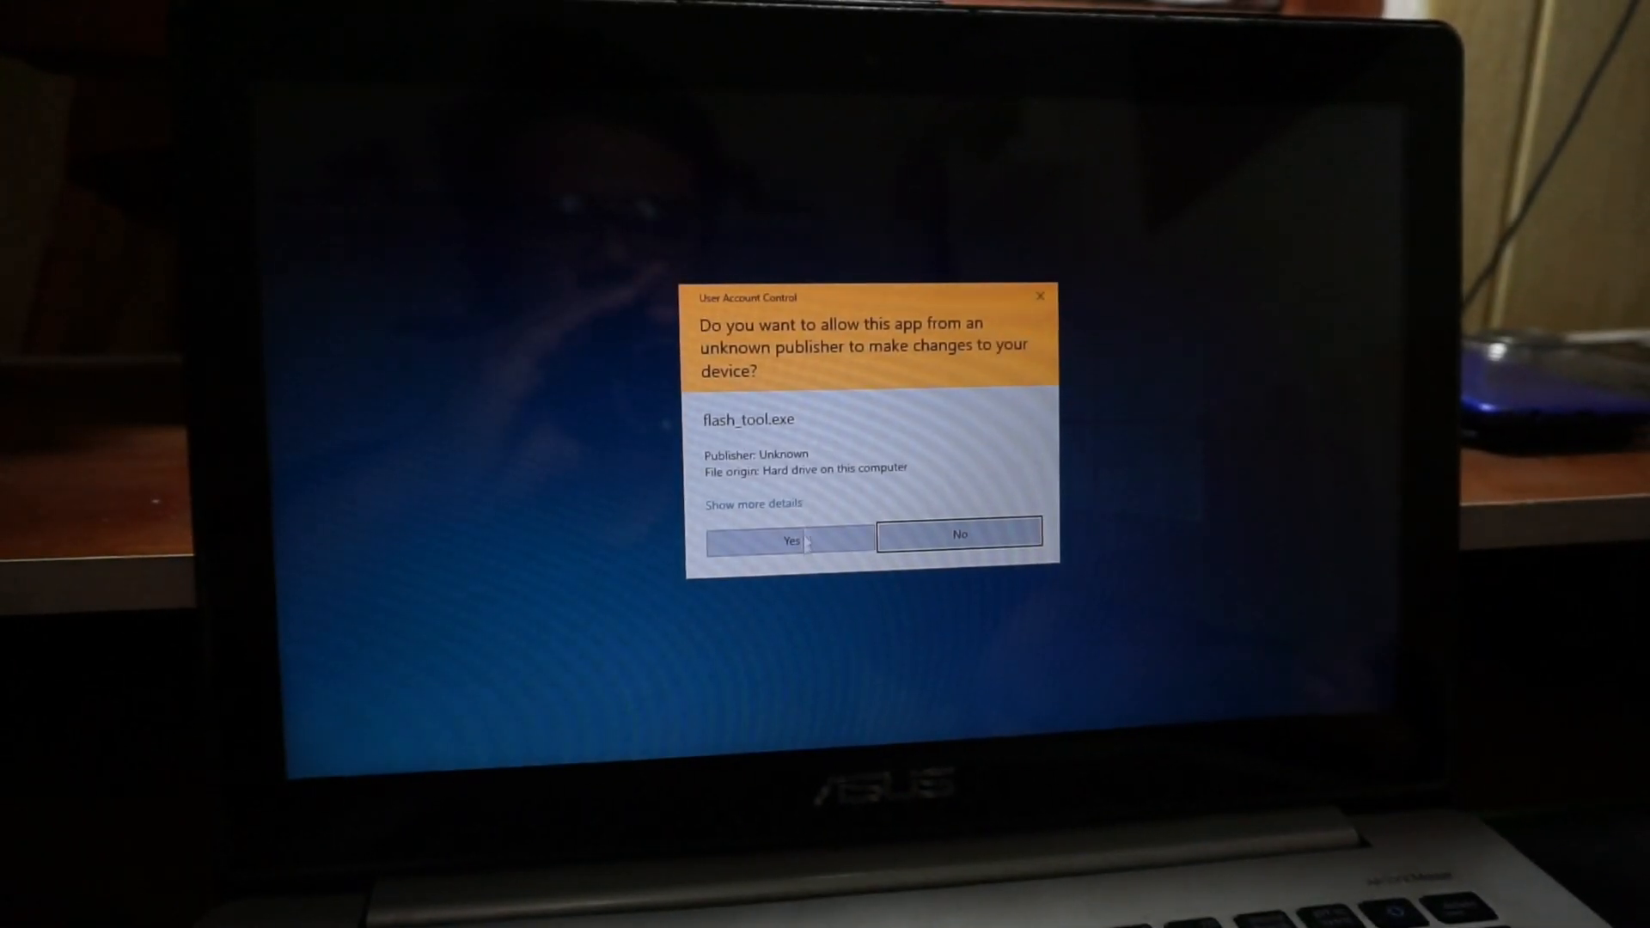
pyautogui.click(794, 529)
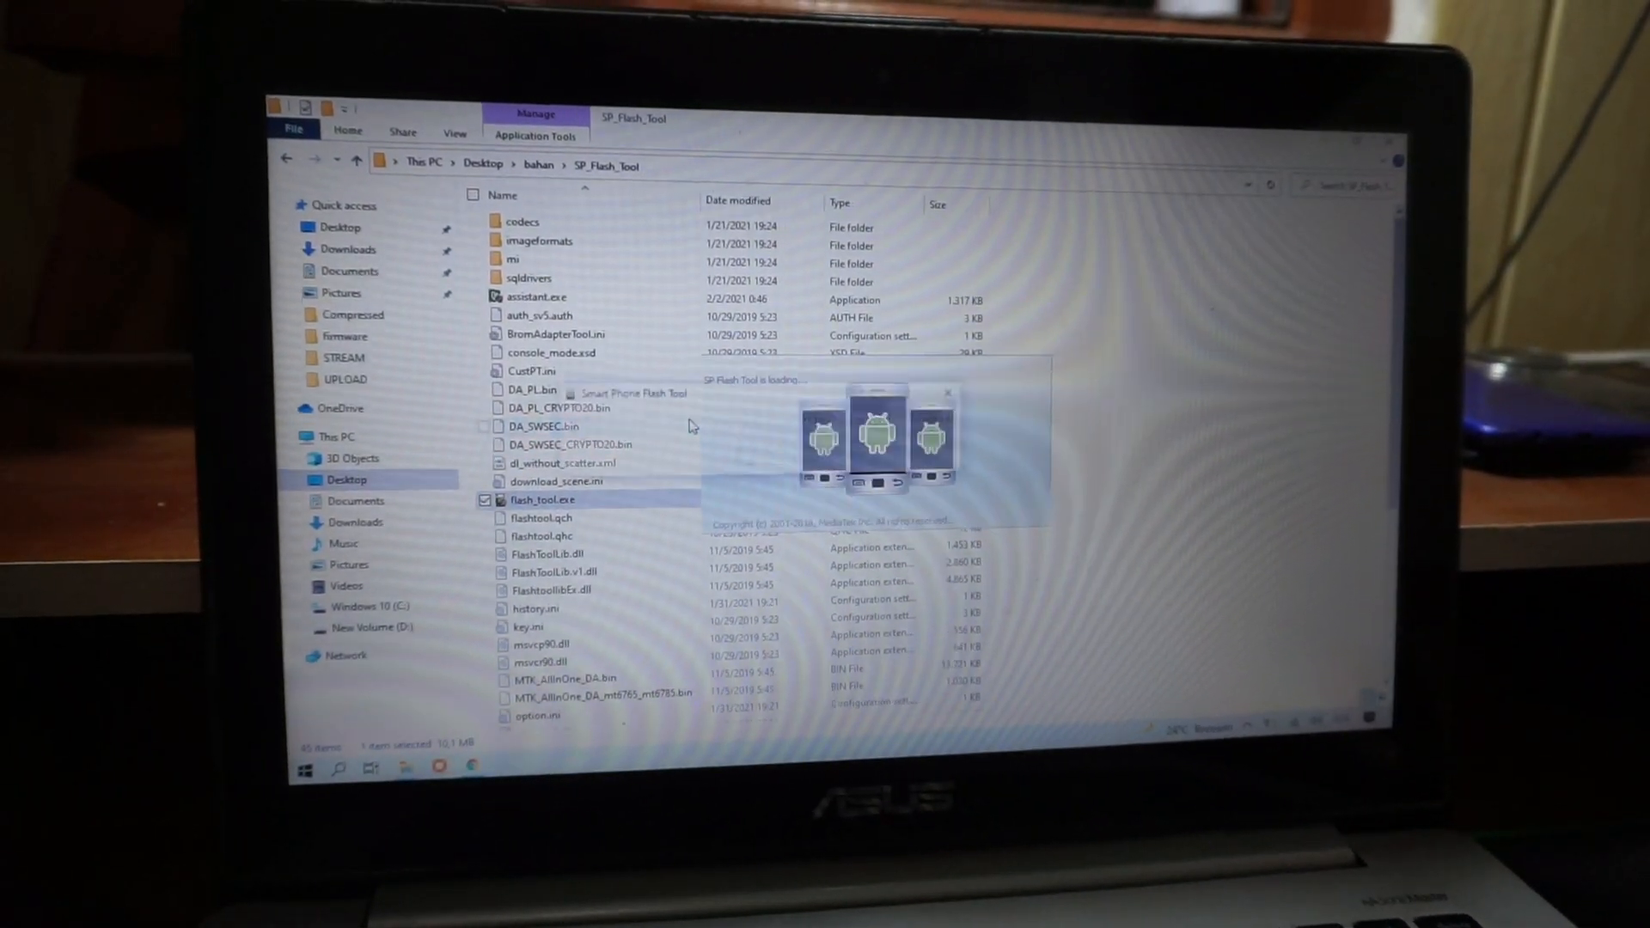
pyautogui.click(763, 459)
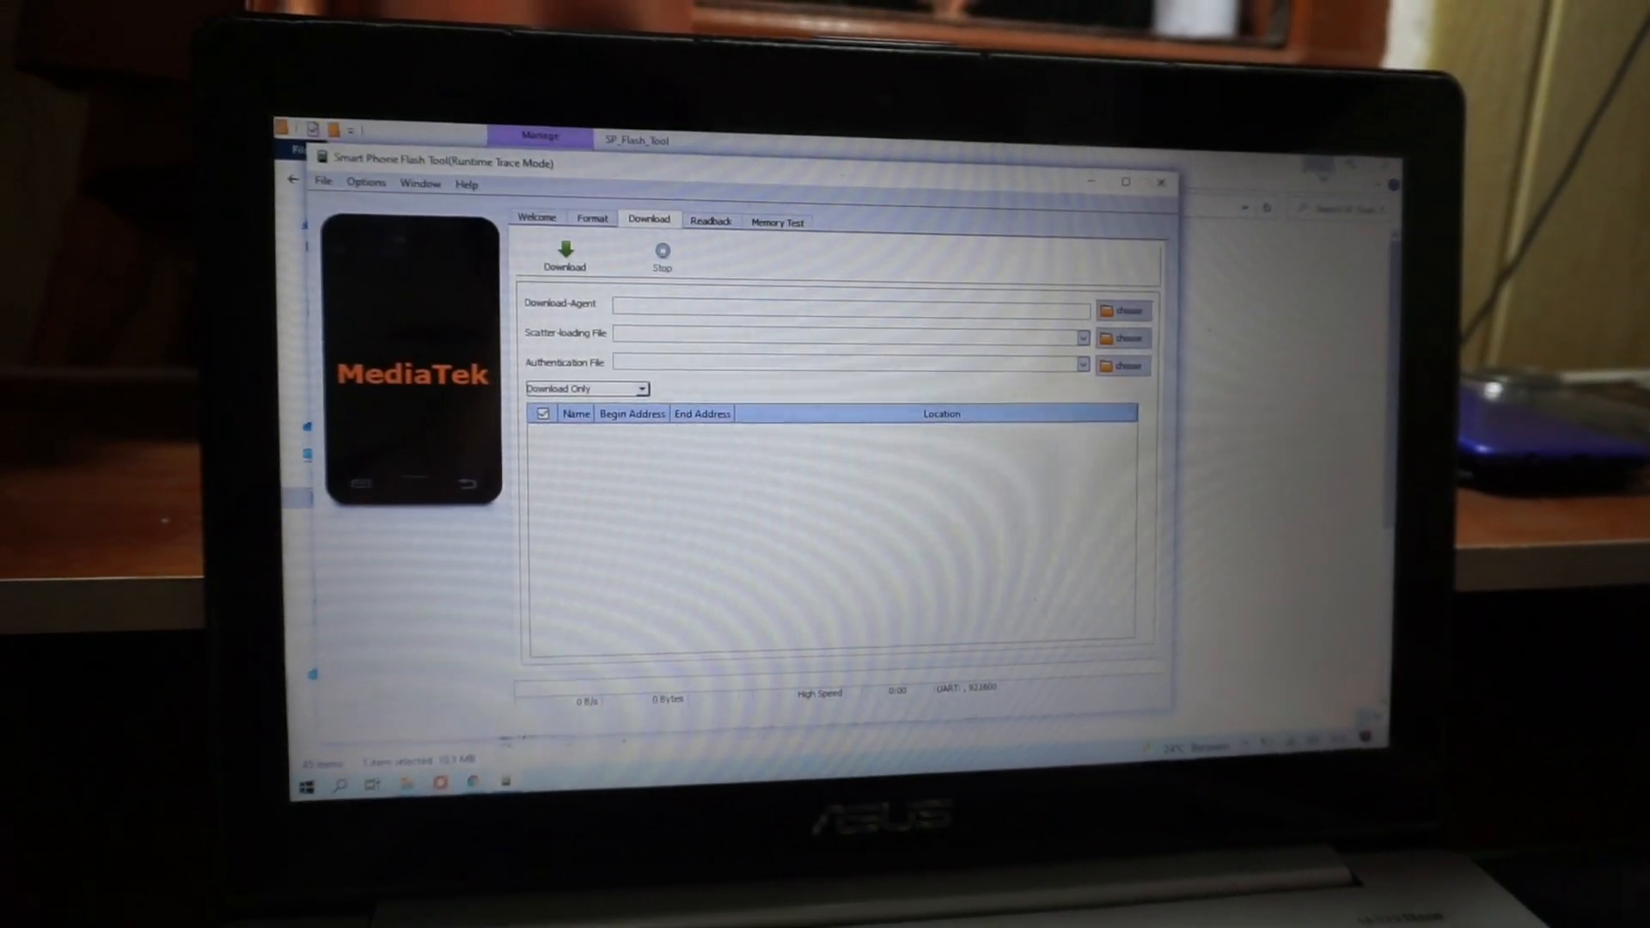
# Open the firmware folder inside bahan, place its window beside the flash tool, and select the Android scatter file.
pyautogui.click(1302, 317)
pyautogui.click(293, 183)
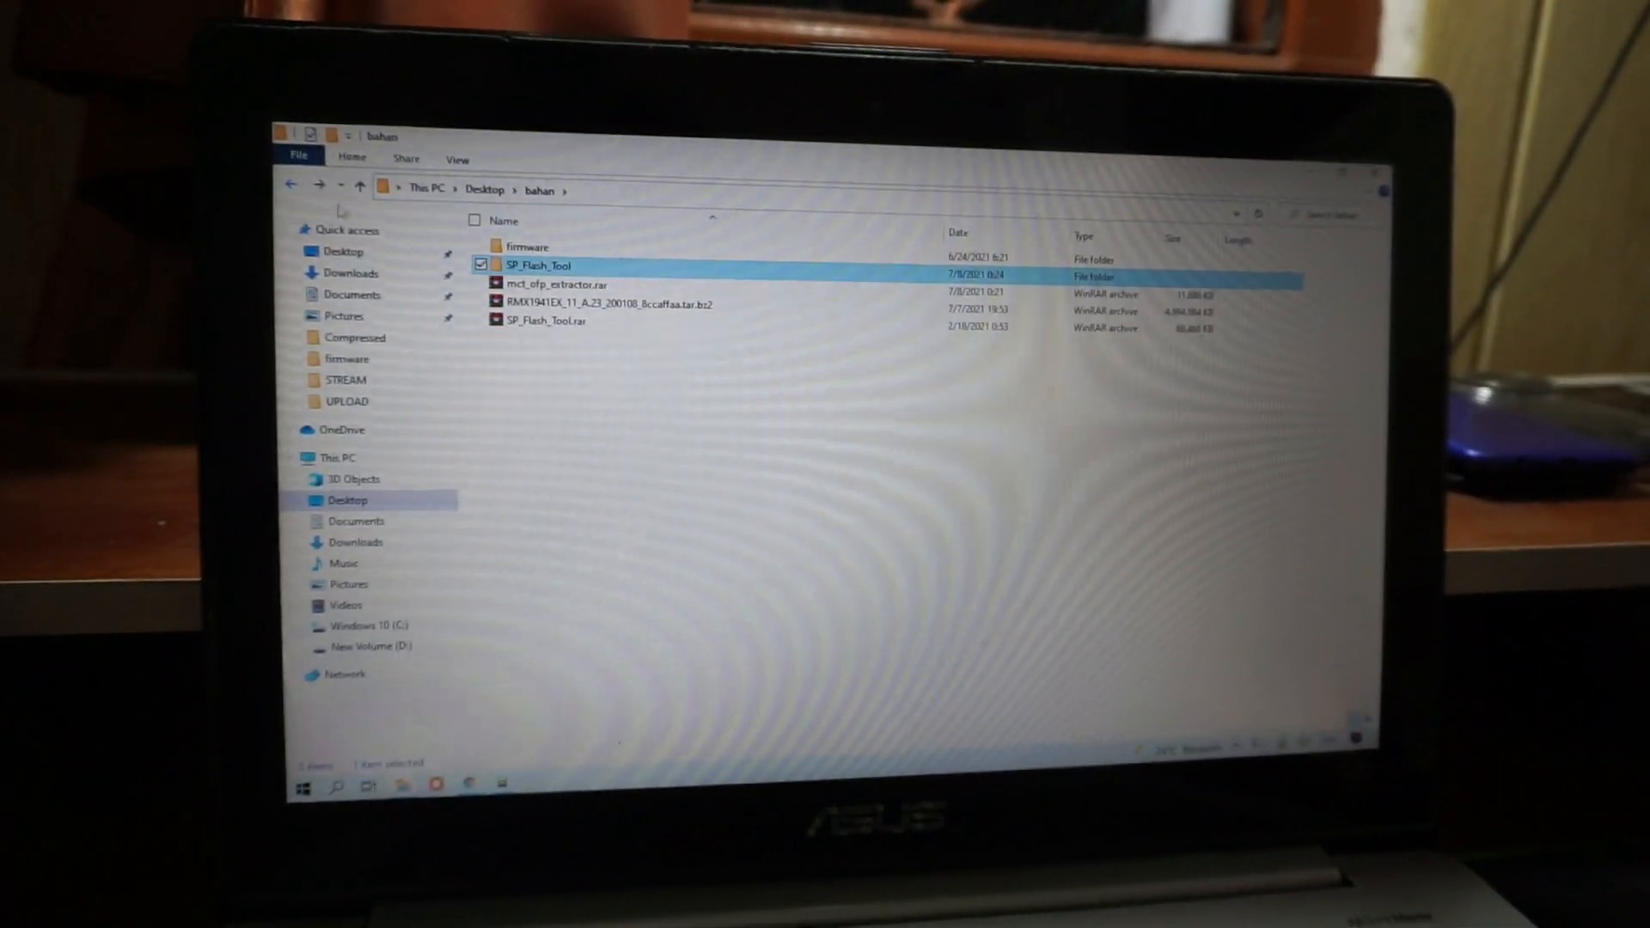
pyautogui.doubleClick(551, 252)
pyautogui.moveTo(1031, 161); pyautogui.dragTo(1230, 196)
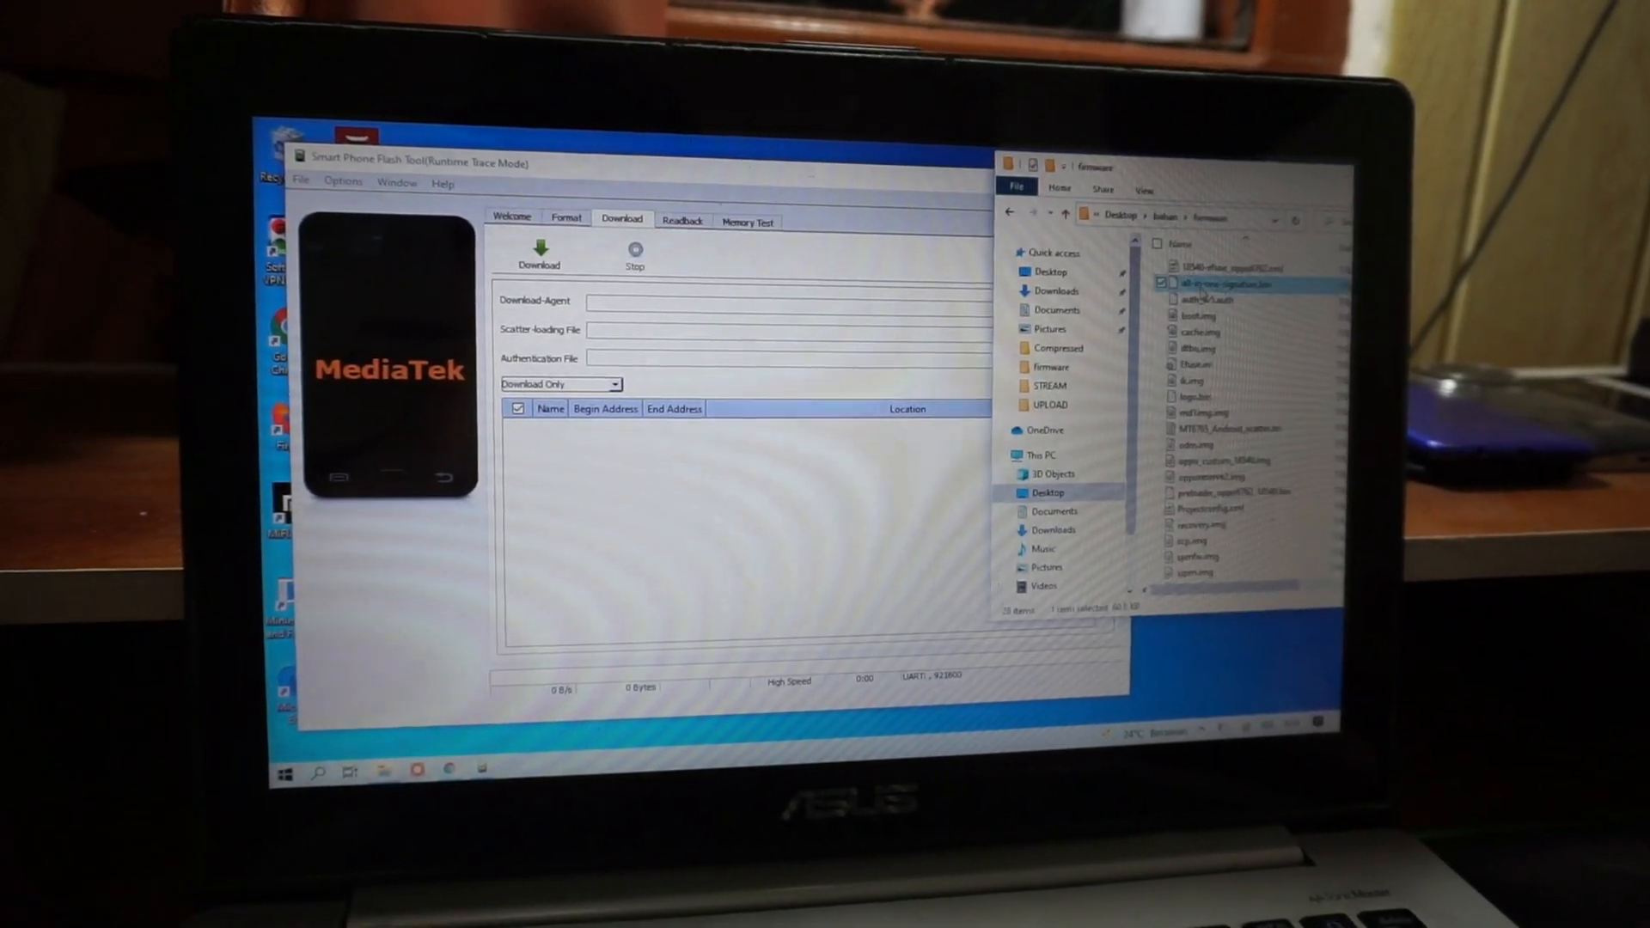
pyautogui.click(1190, 398)
pyautogui.click(1220, 430)
# Start choosing the scatter-loading file in the flash tool and browse to the bahan folder on the Desktop.
pyautogui.click(831, 195)
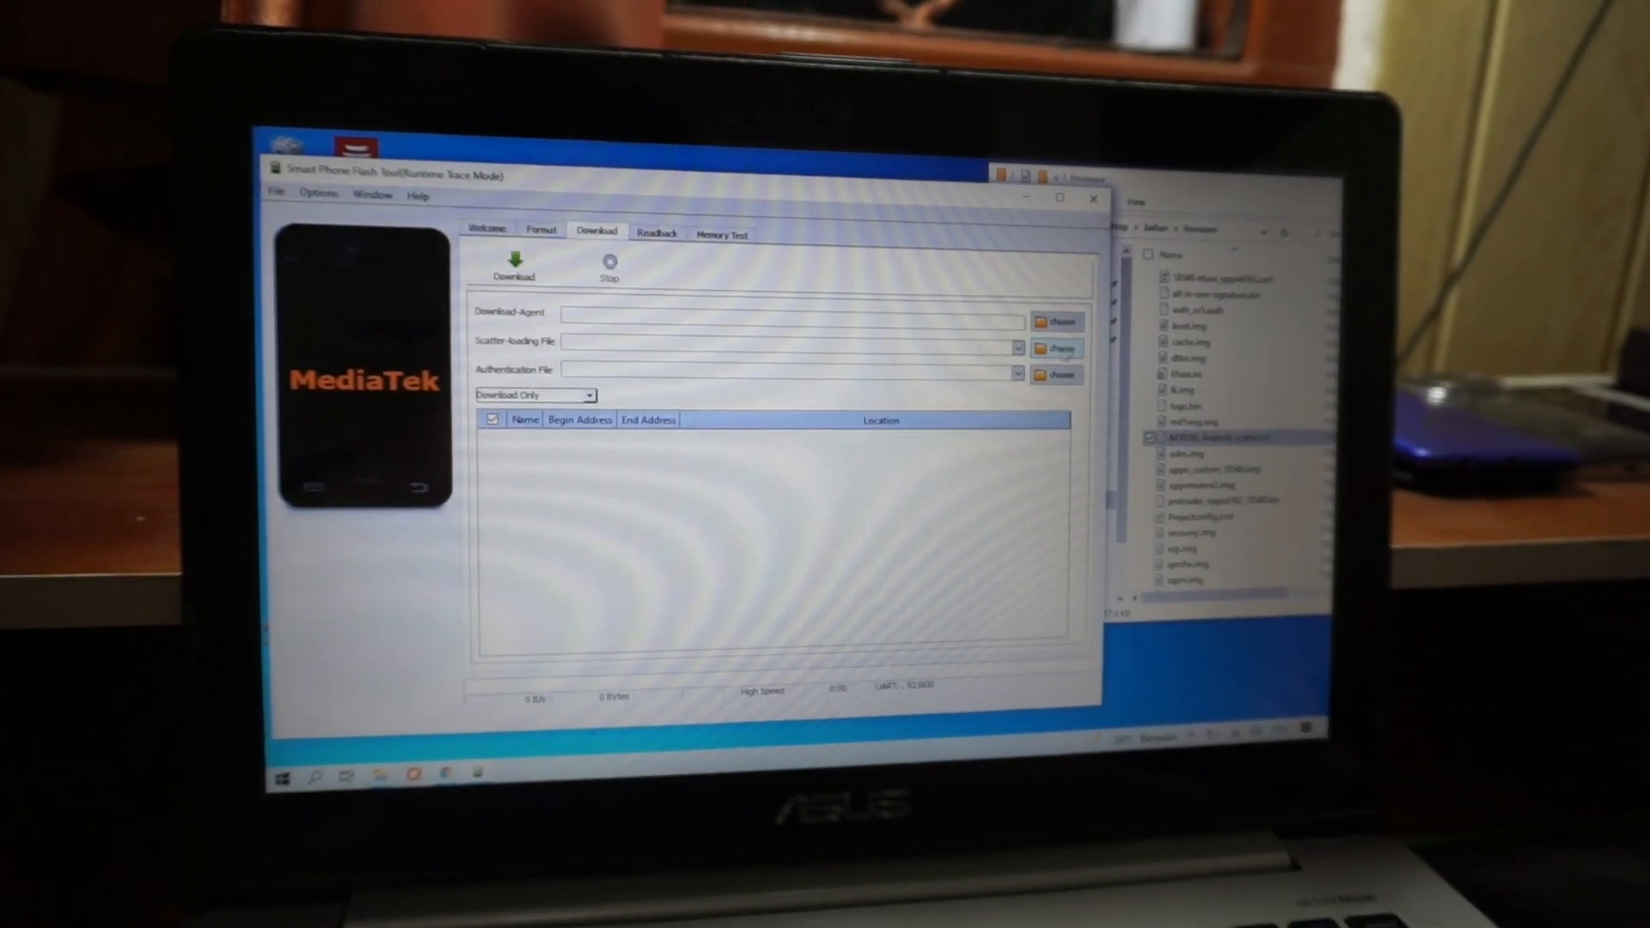
pyautogui.click(1056, 344)
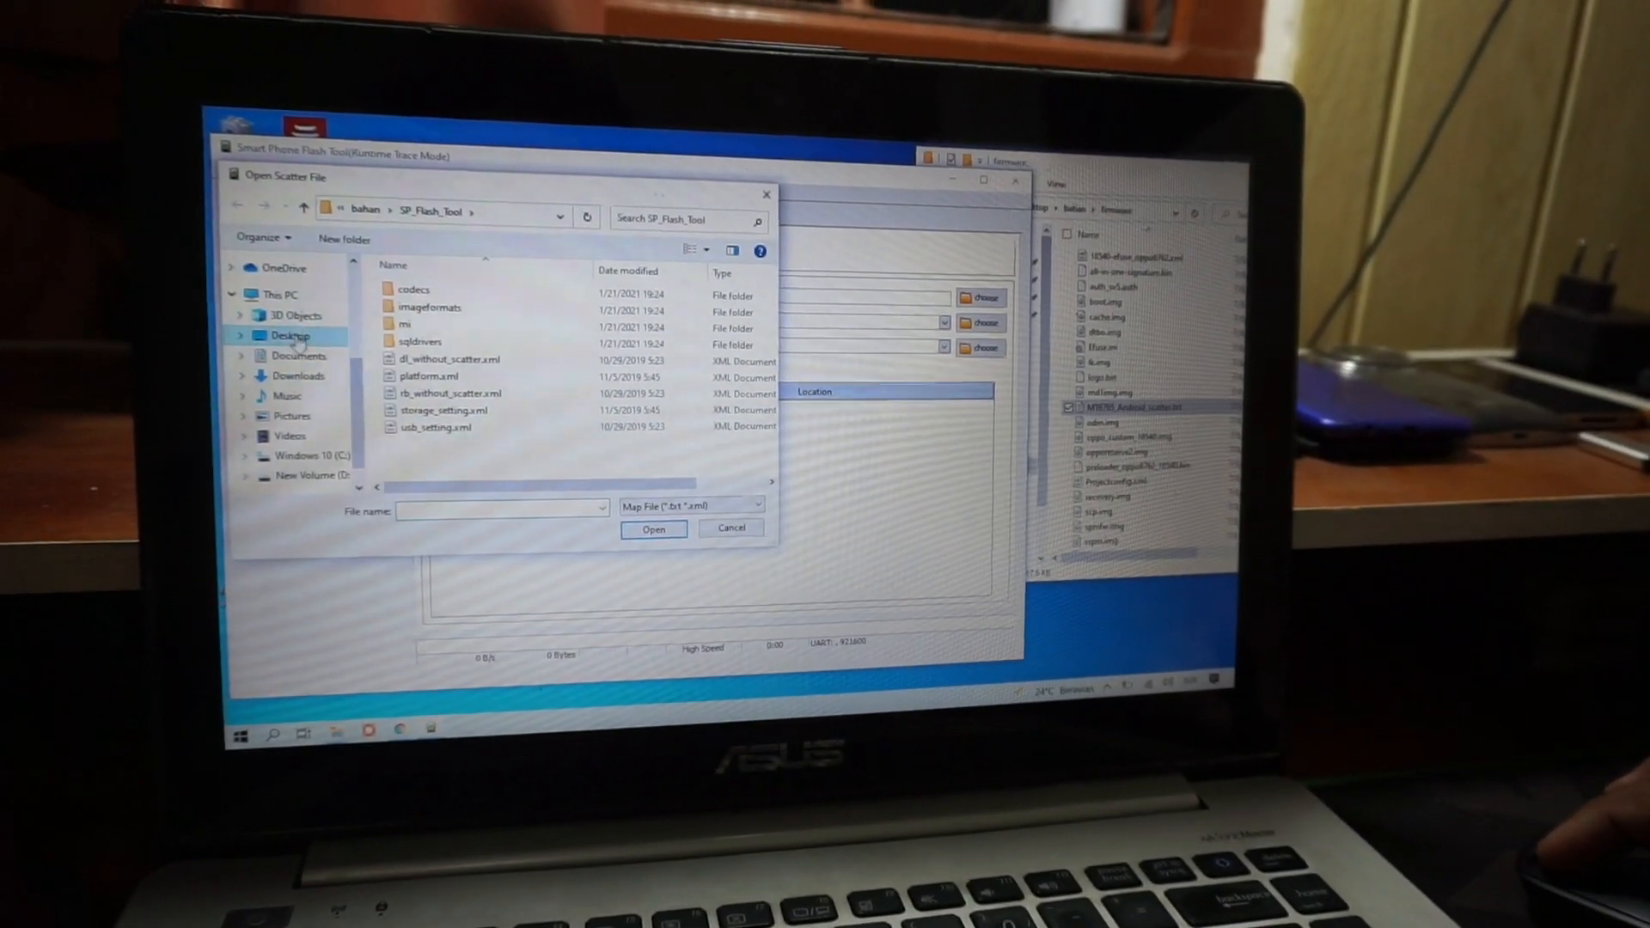
pyautogui.doubleClick(422, 296)
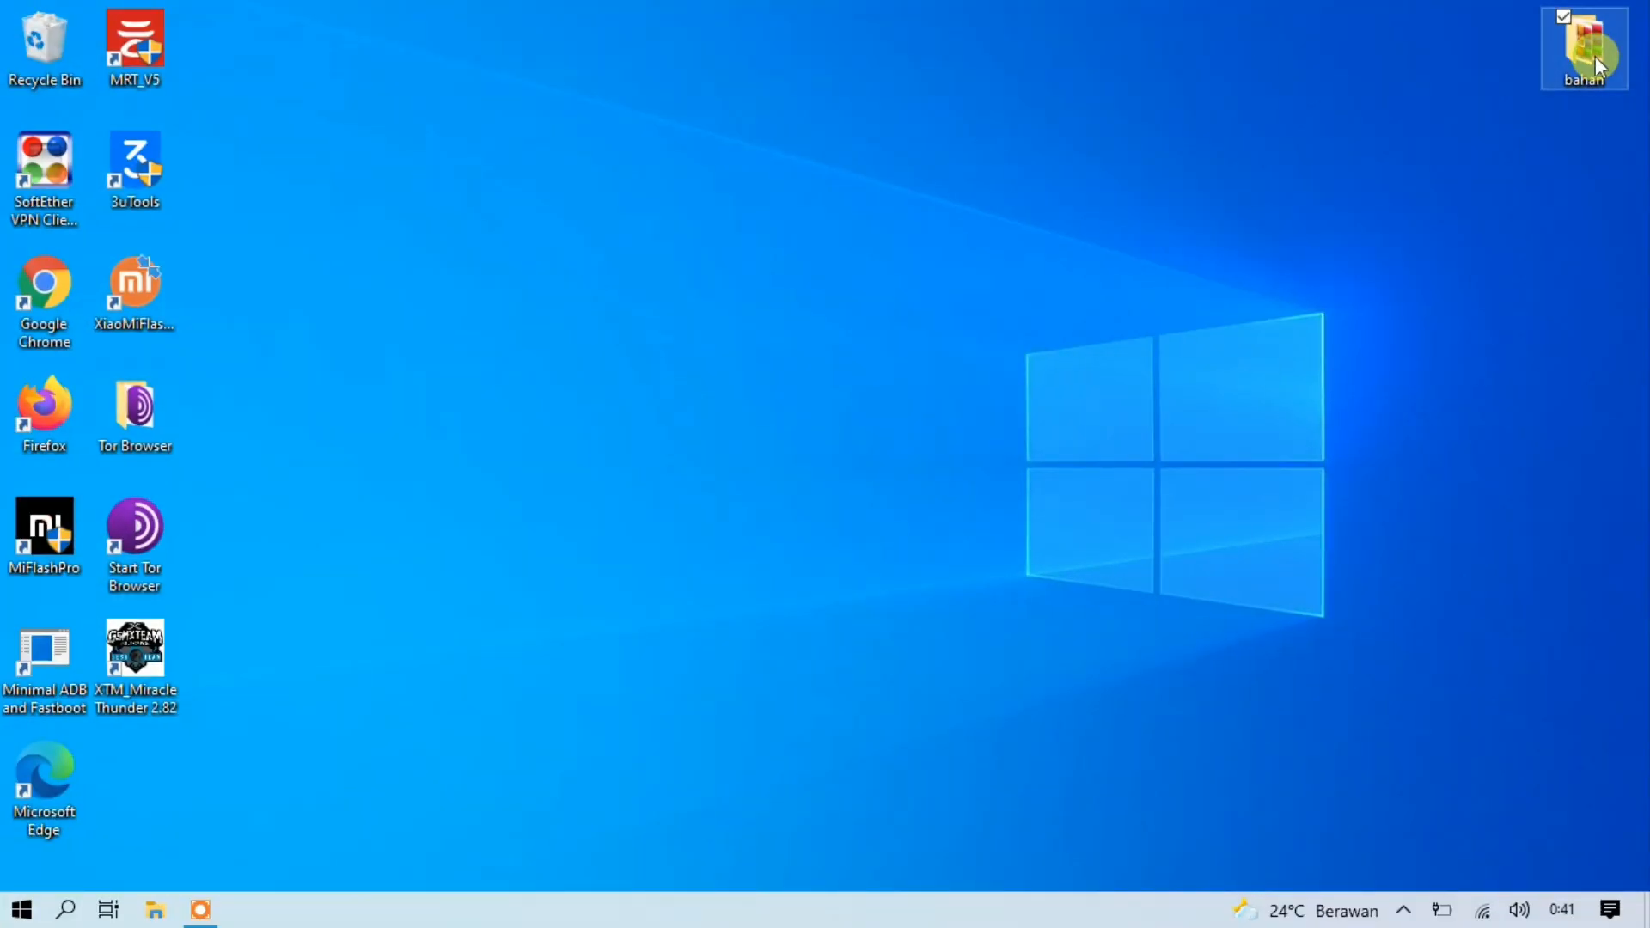
# Open the RMX1941EX_11_A.23_200108_8ccaffaa folder inside bahan, widen the Name column, and select the OFP firmware file.
pyautogui.doubleClick(1595, 55)
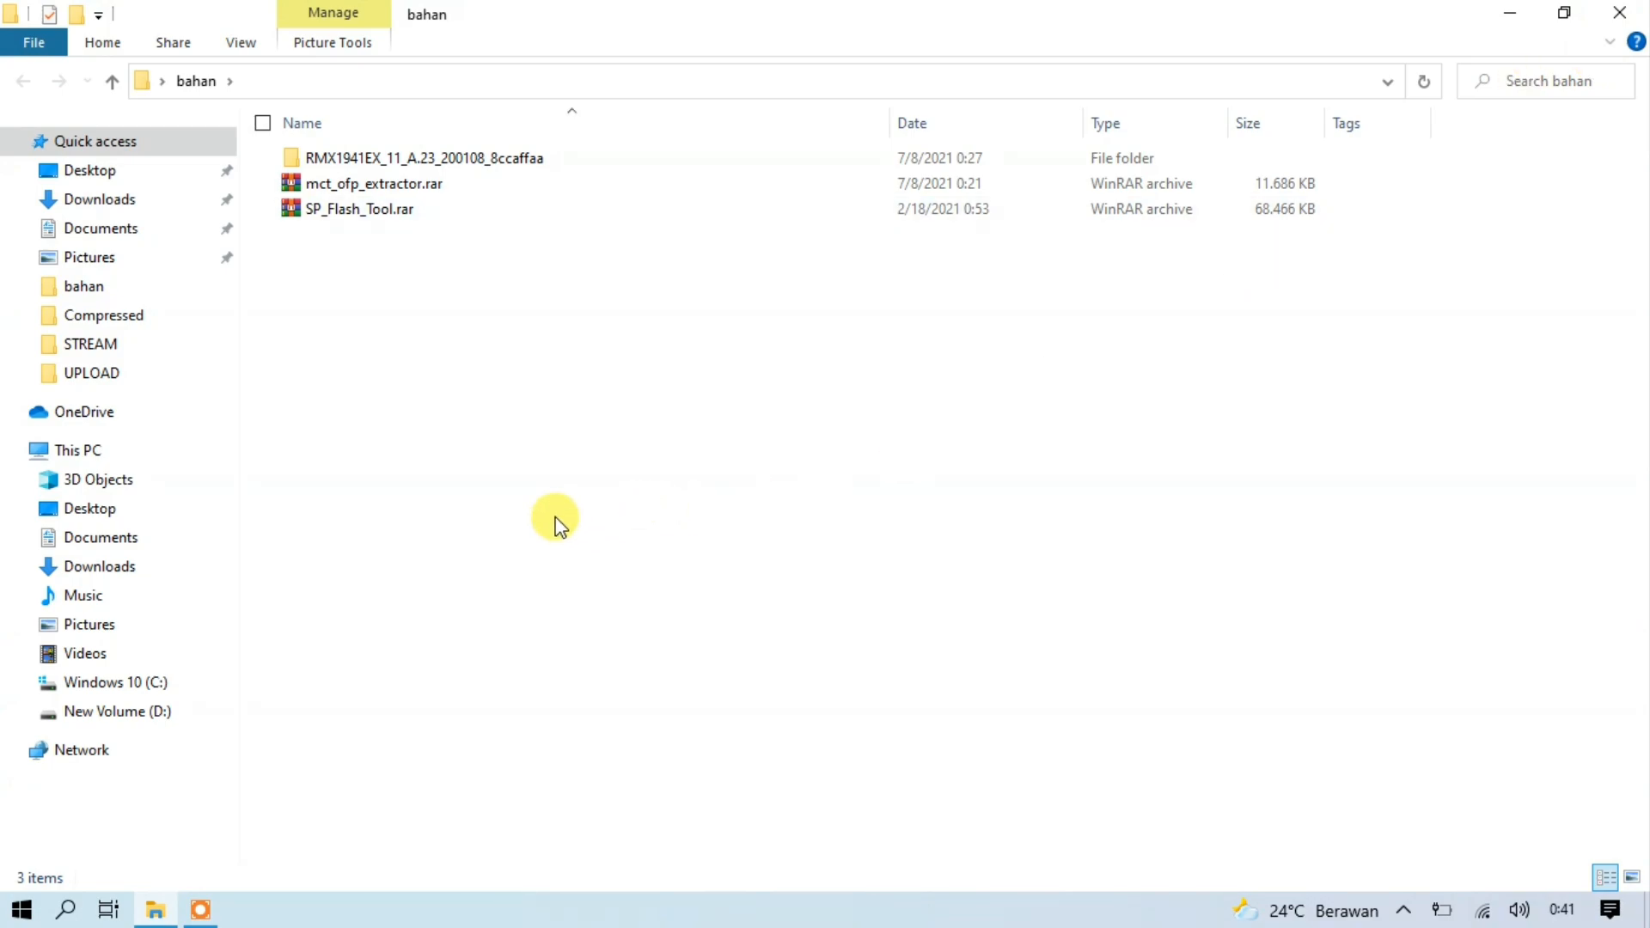
pyautogui.click(318, 162)
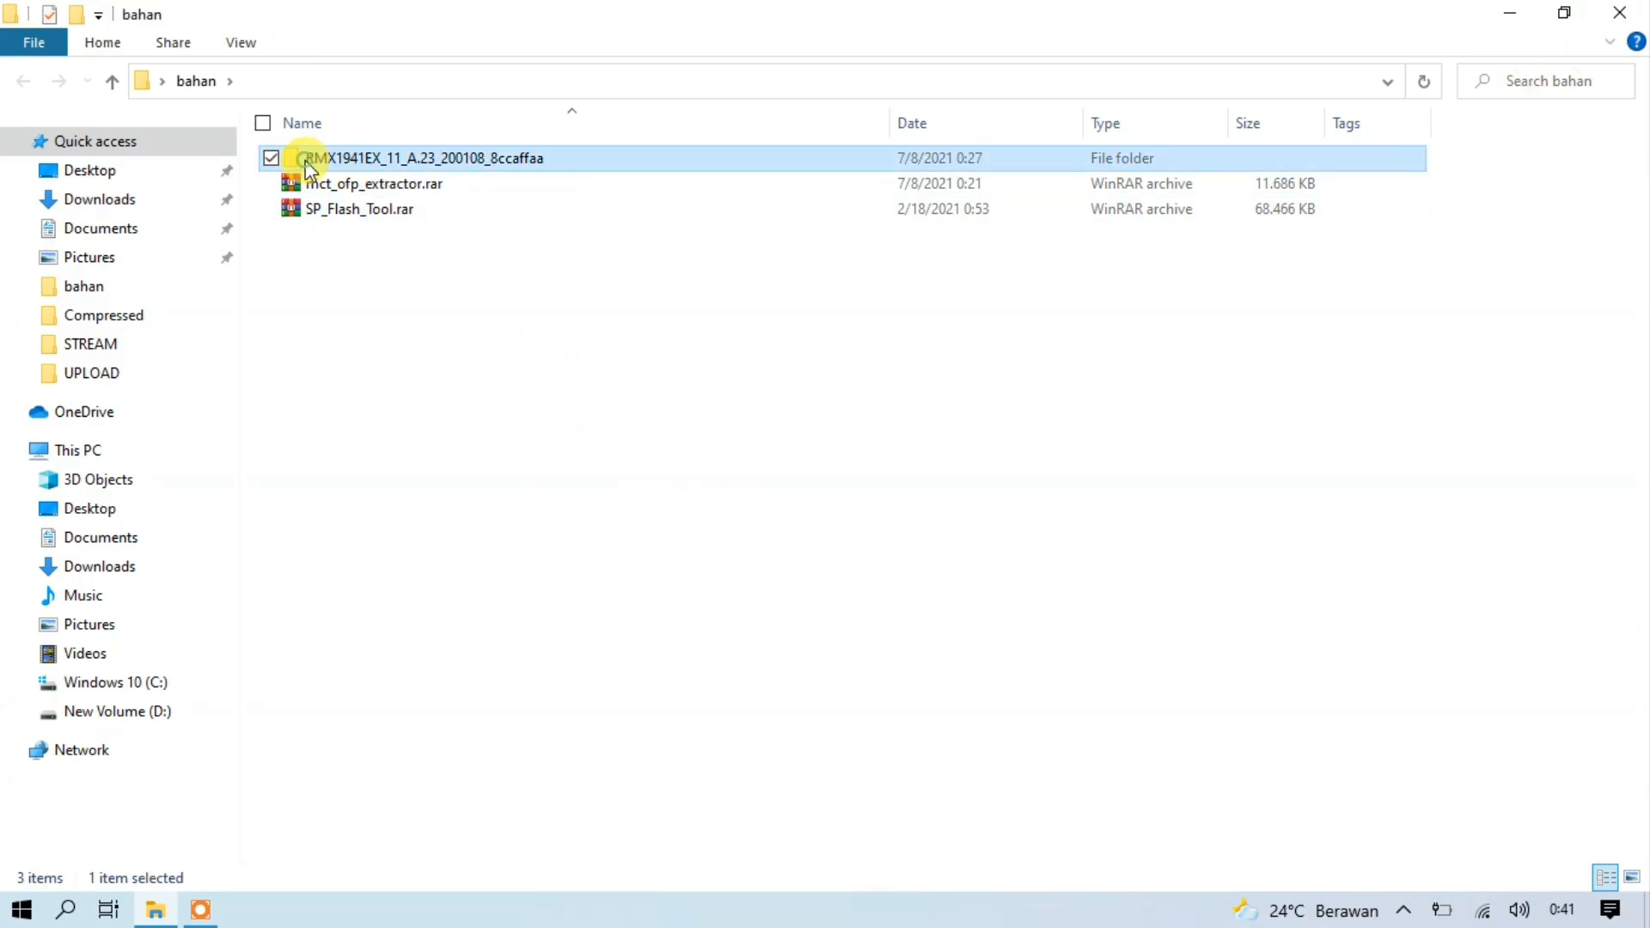
pyautogui.doubleClick(376, 162)
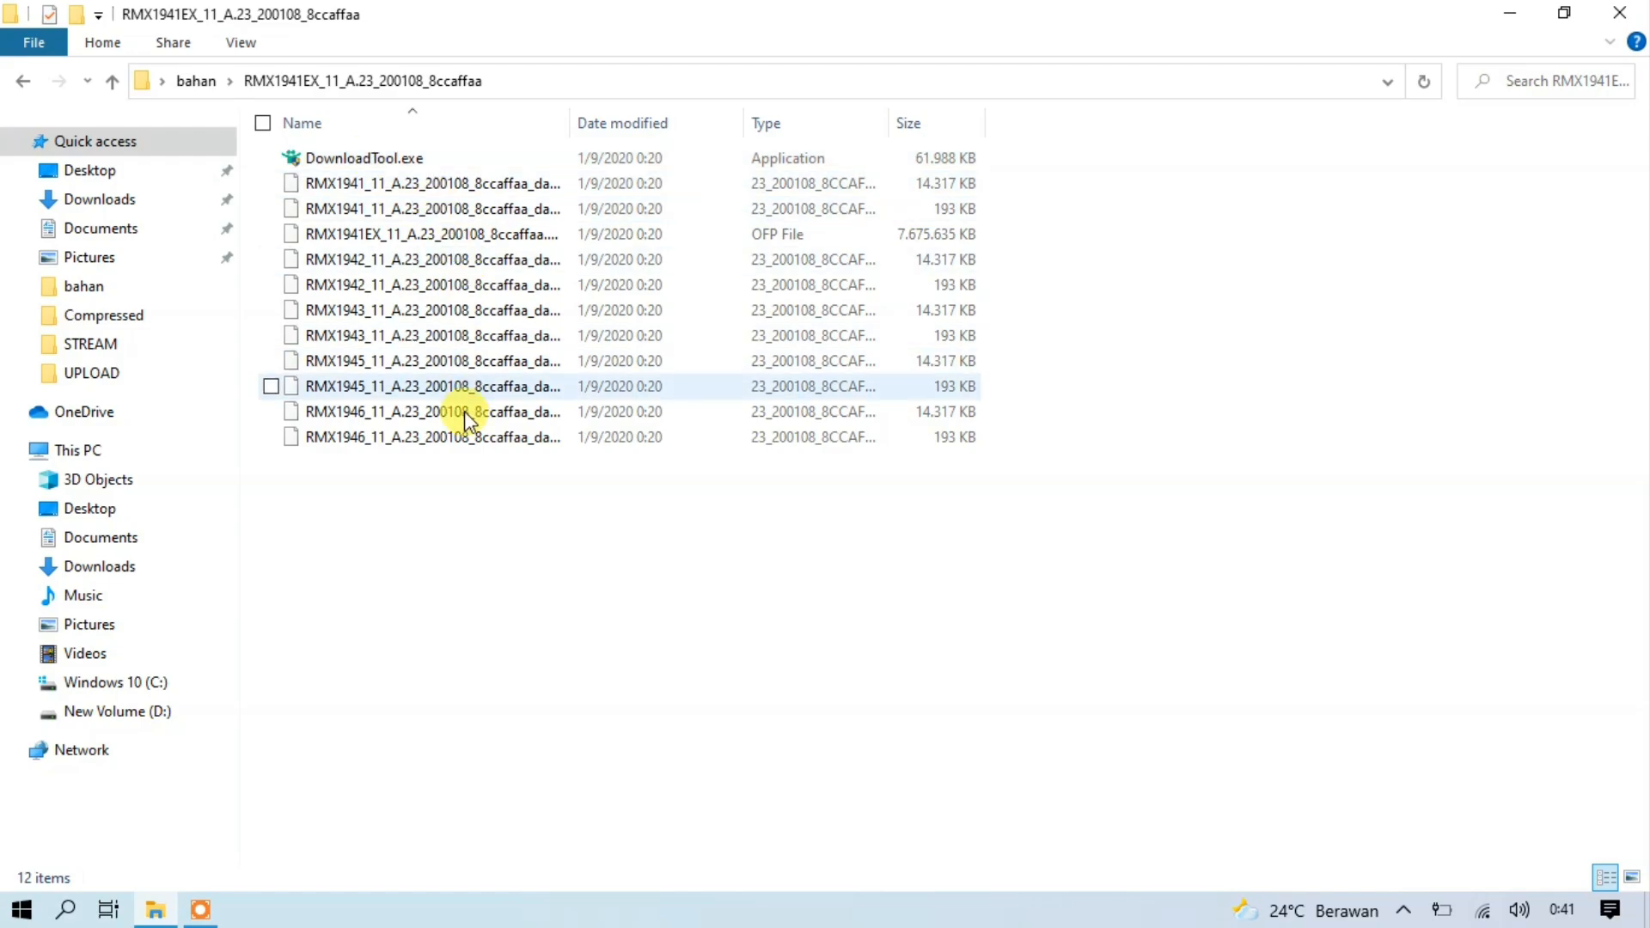
pyautogui.moveTo(568, 120); pyautogui.dragTo(752, 120)
pyautogui.click(537, 237)
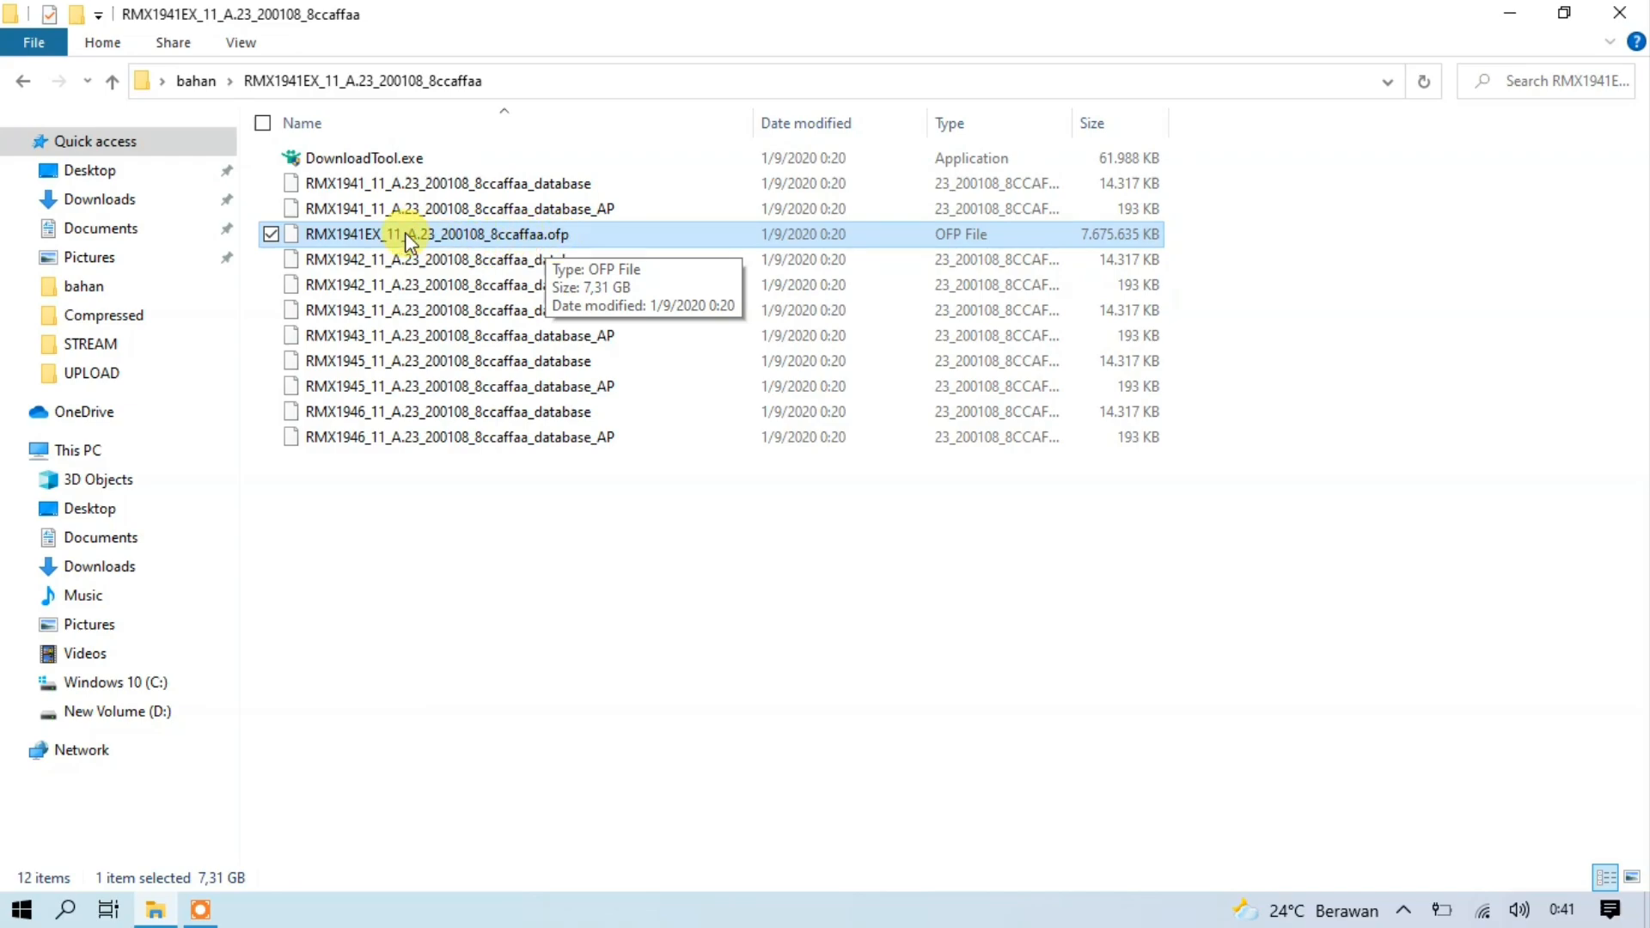
# Launch DownloadTool.exe, examine the region setting in its login dialog, and cancel the login.
pyautogui.click(388, 158)
pyautogui.doubleClick(364, 159)
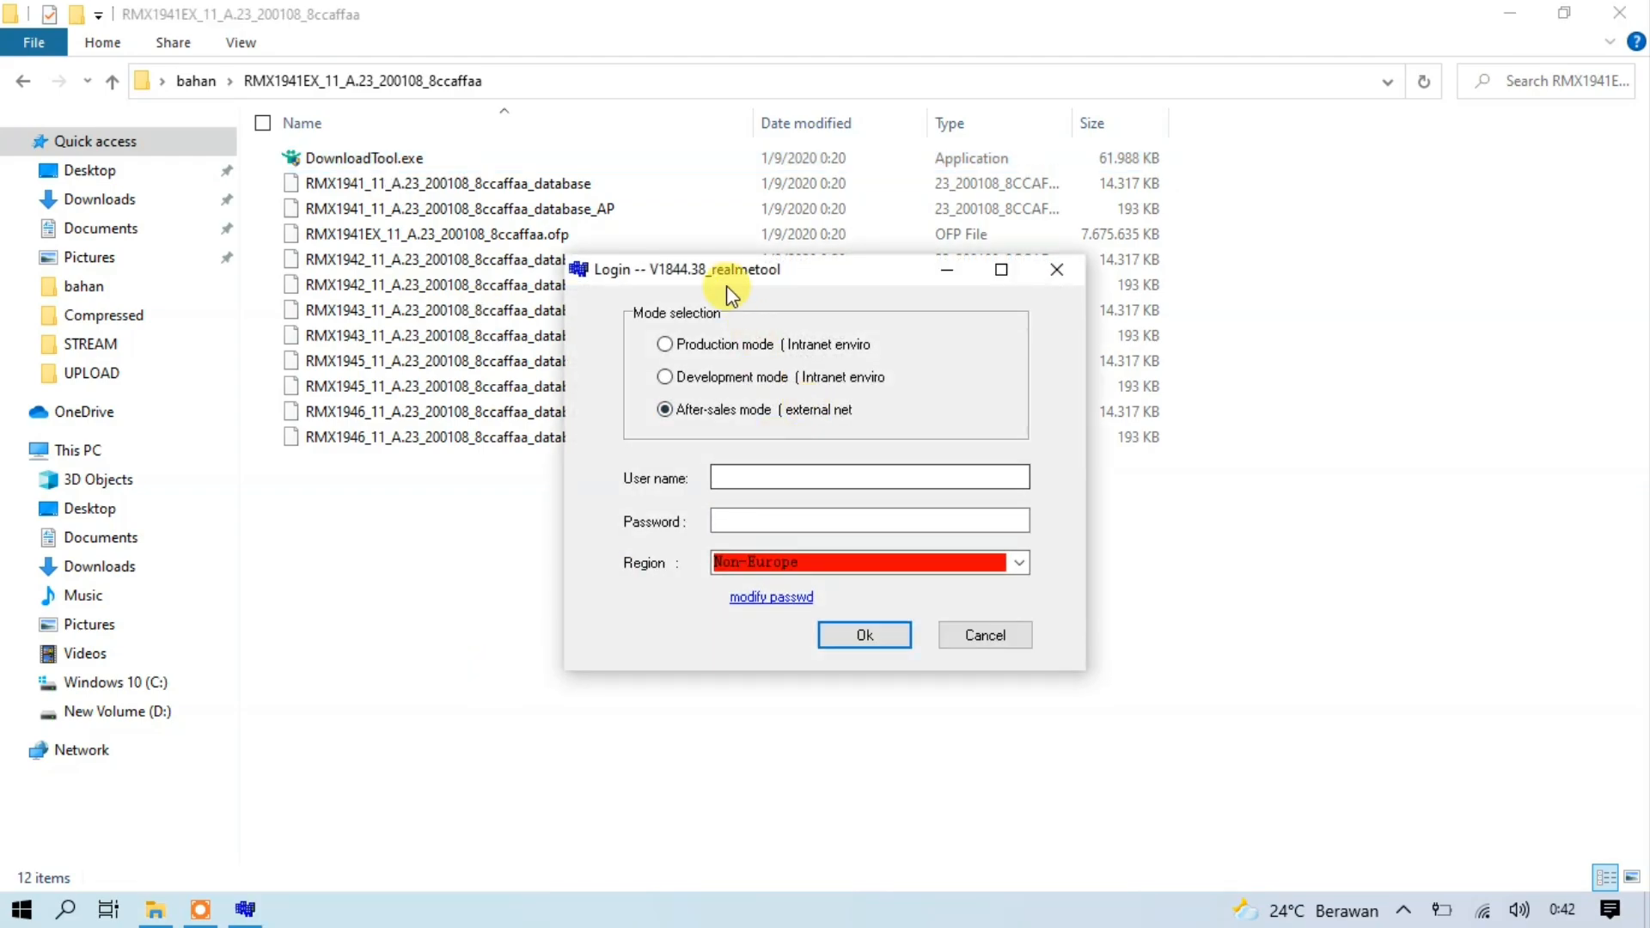
pyautogui.moveTo(726, 285); pyautogui.dragTo(721, 259)
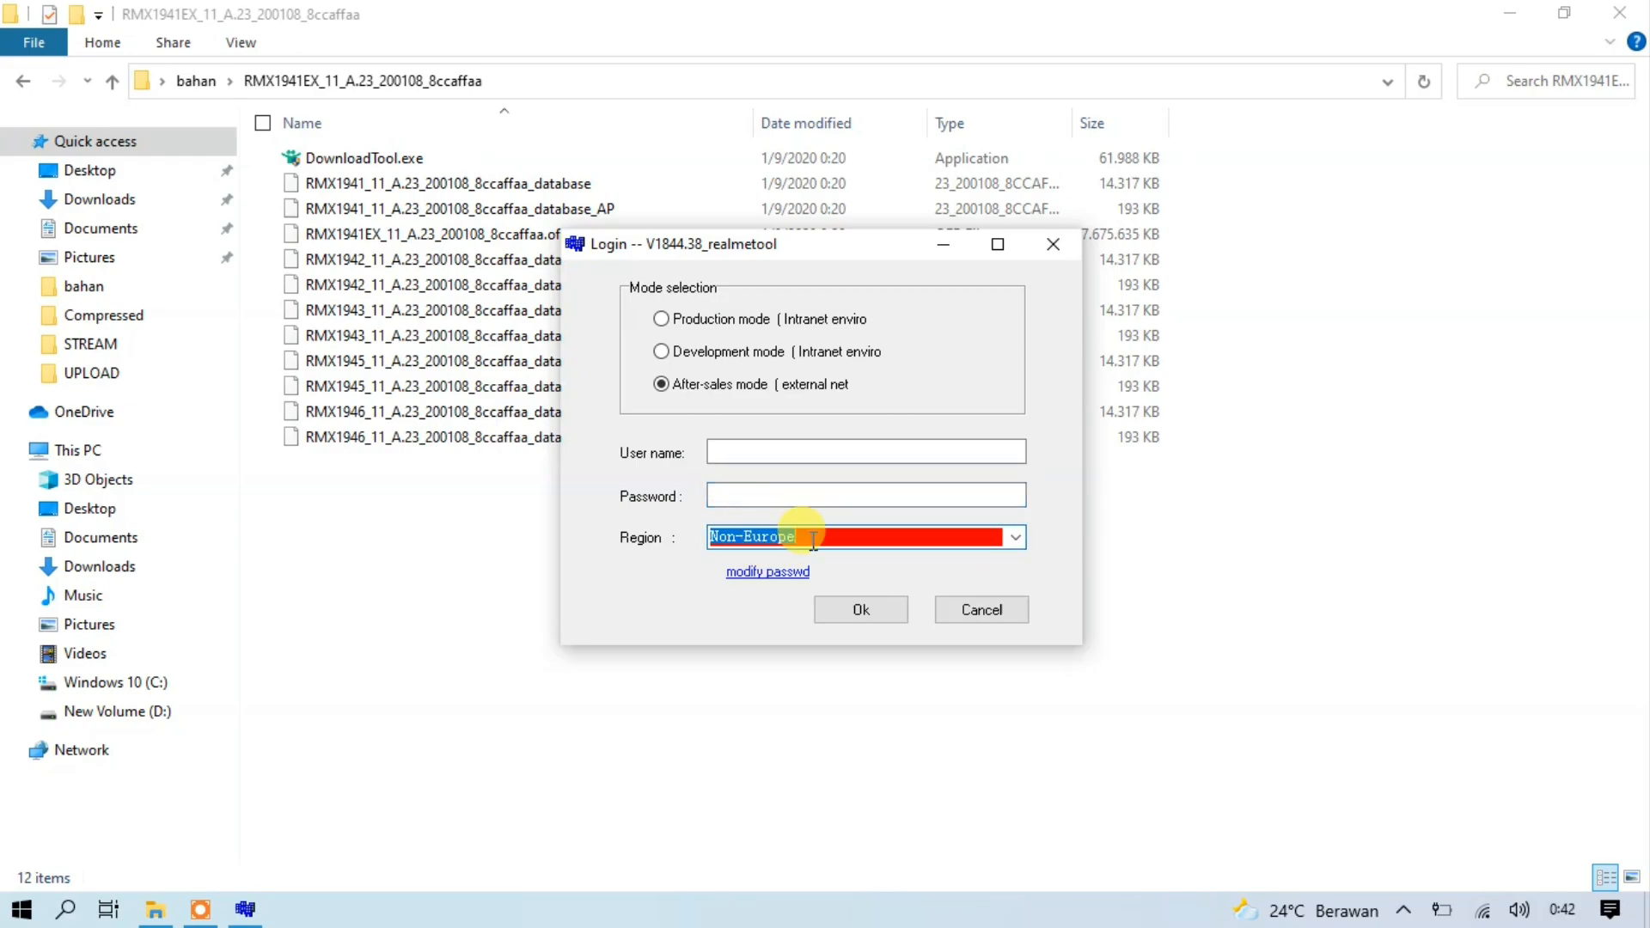
pyautogui.click(1018, 538)
pyautogui.click(1044, 501)
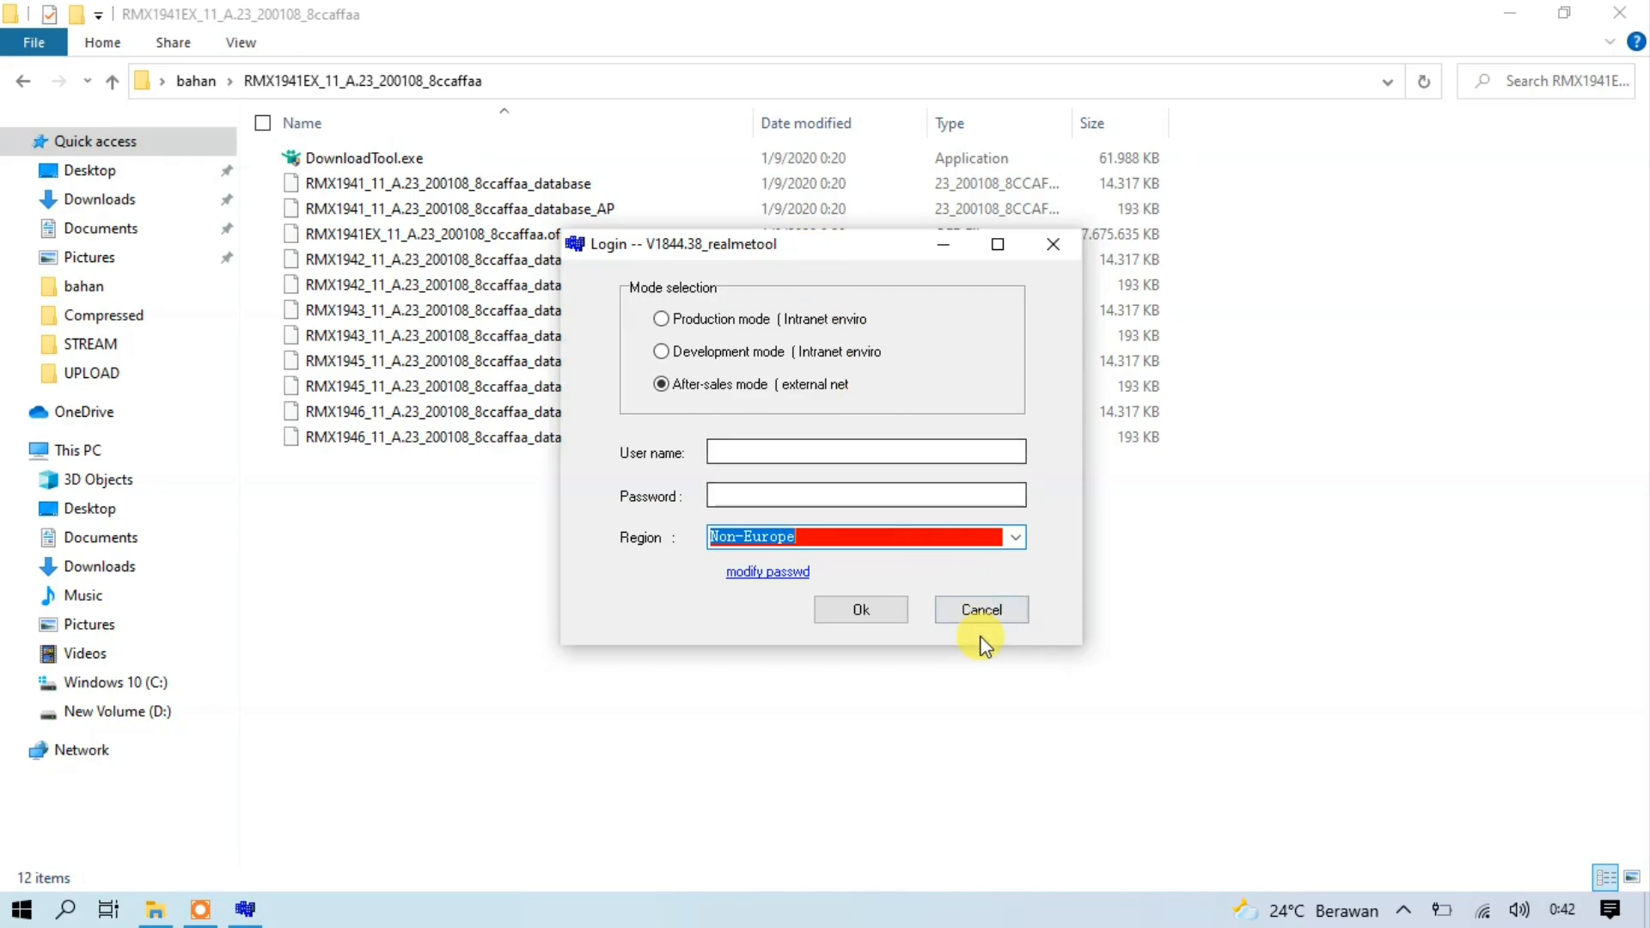
pyautogui.click(979, 609)
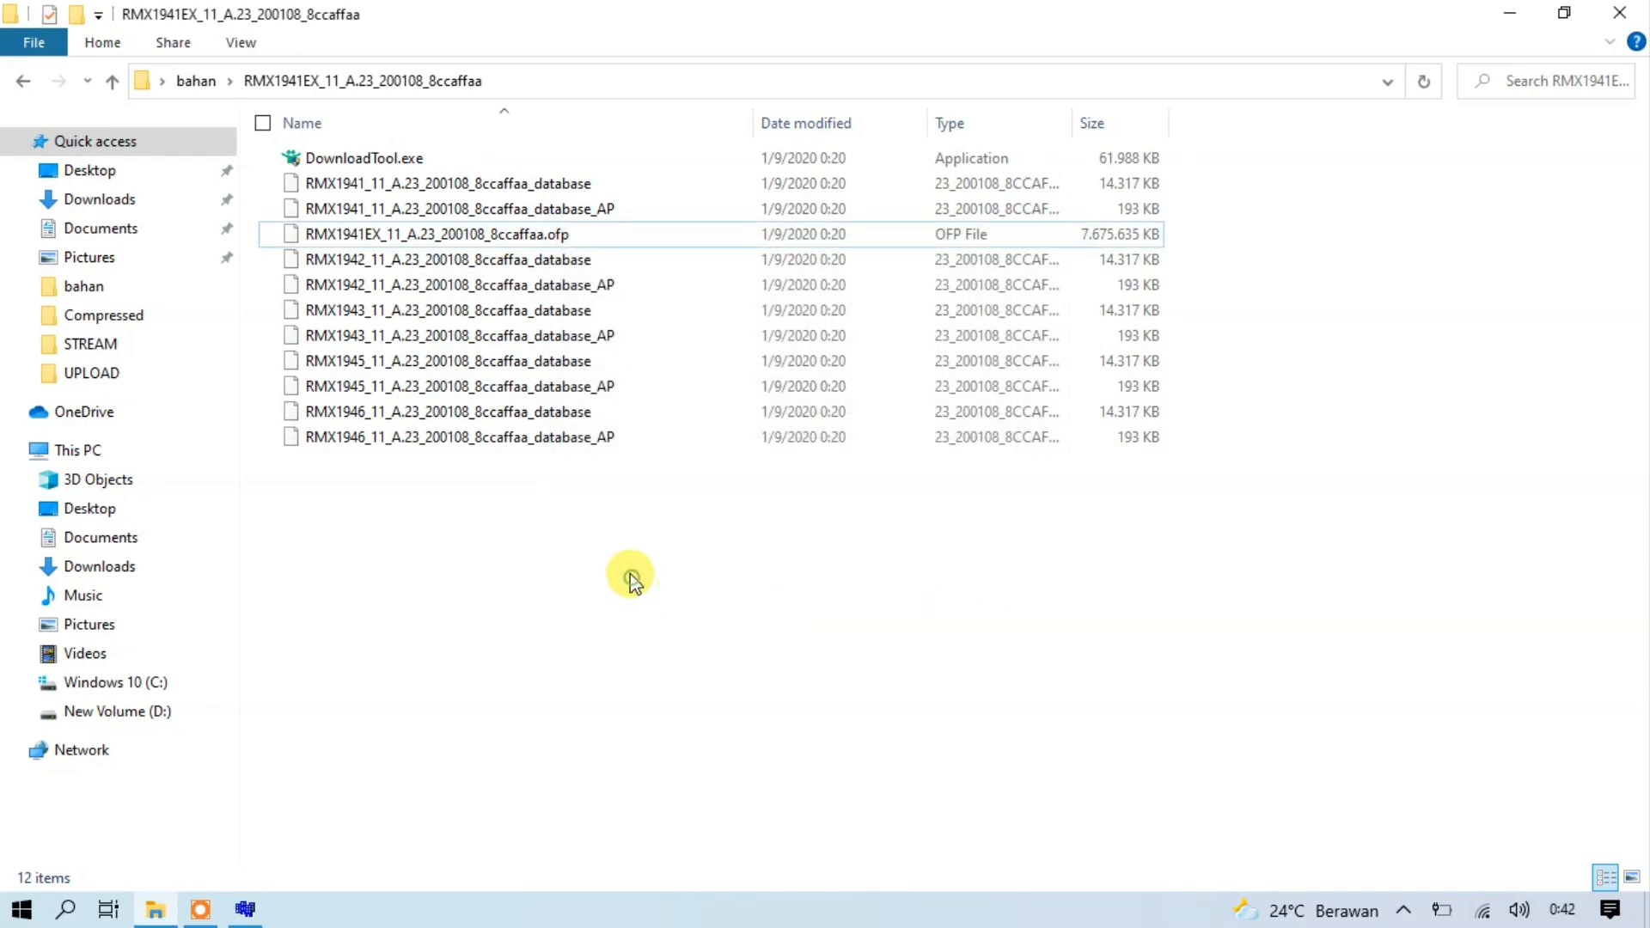
# Return to the bahan folder and extract SP_Flash_Tool.rar there.
pyautogui.moveTo(534, 519); pyautogui.dragTo(547, 184)
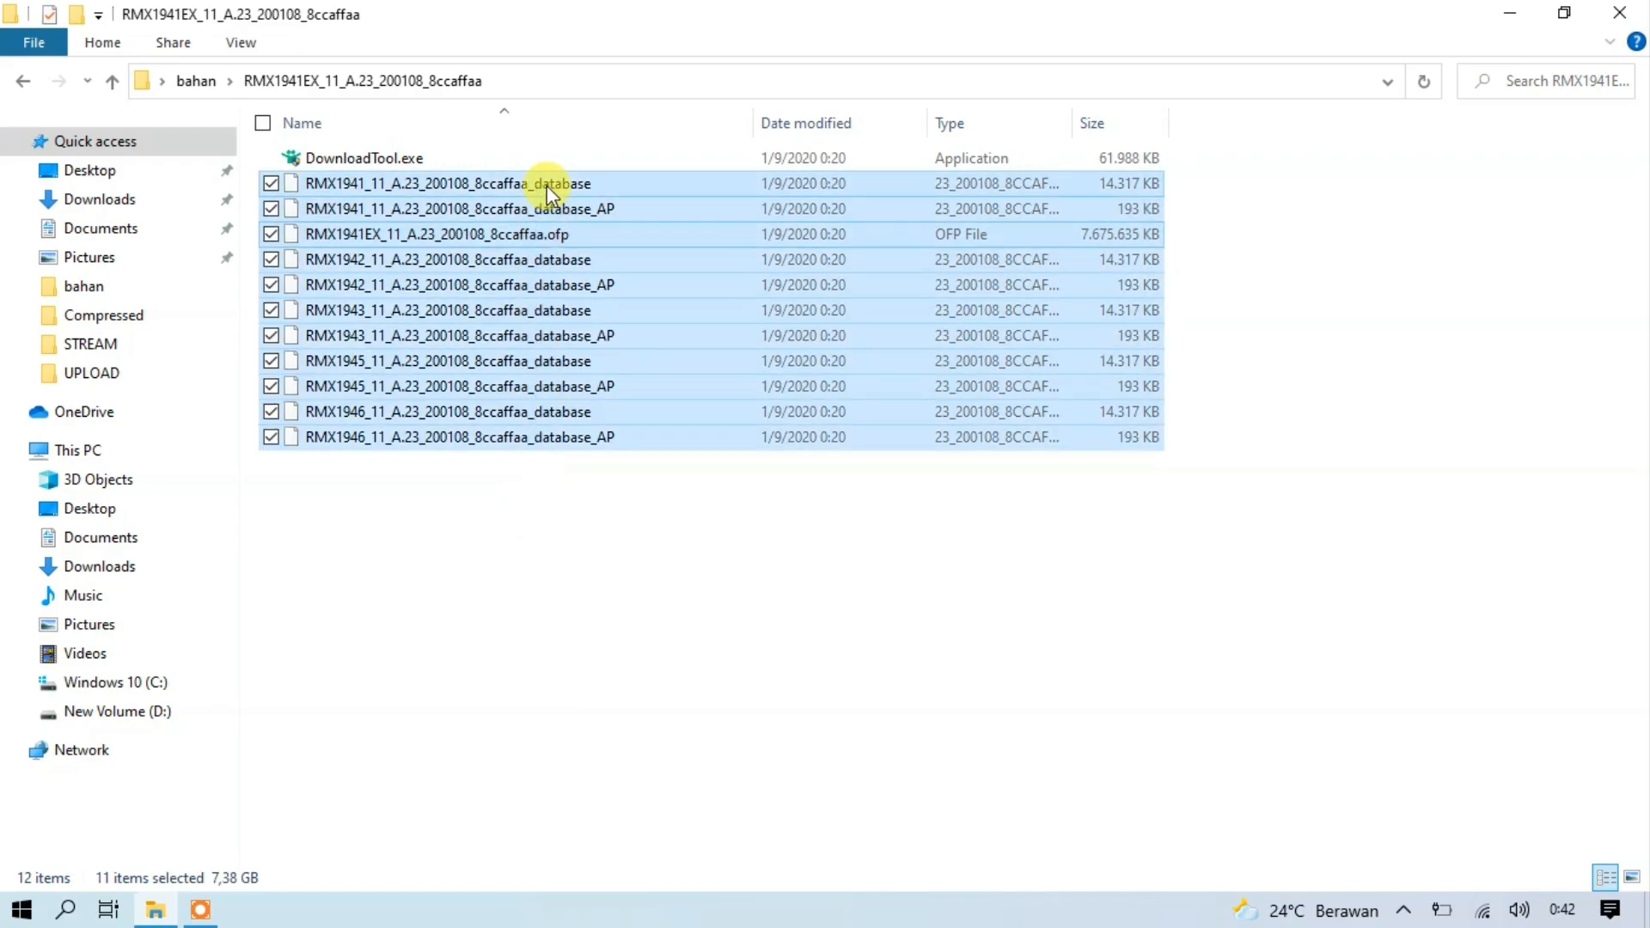
pyautogui.click(24, 83)
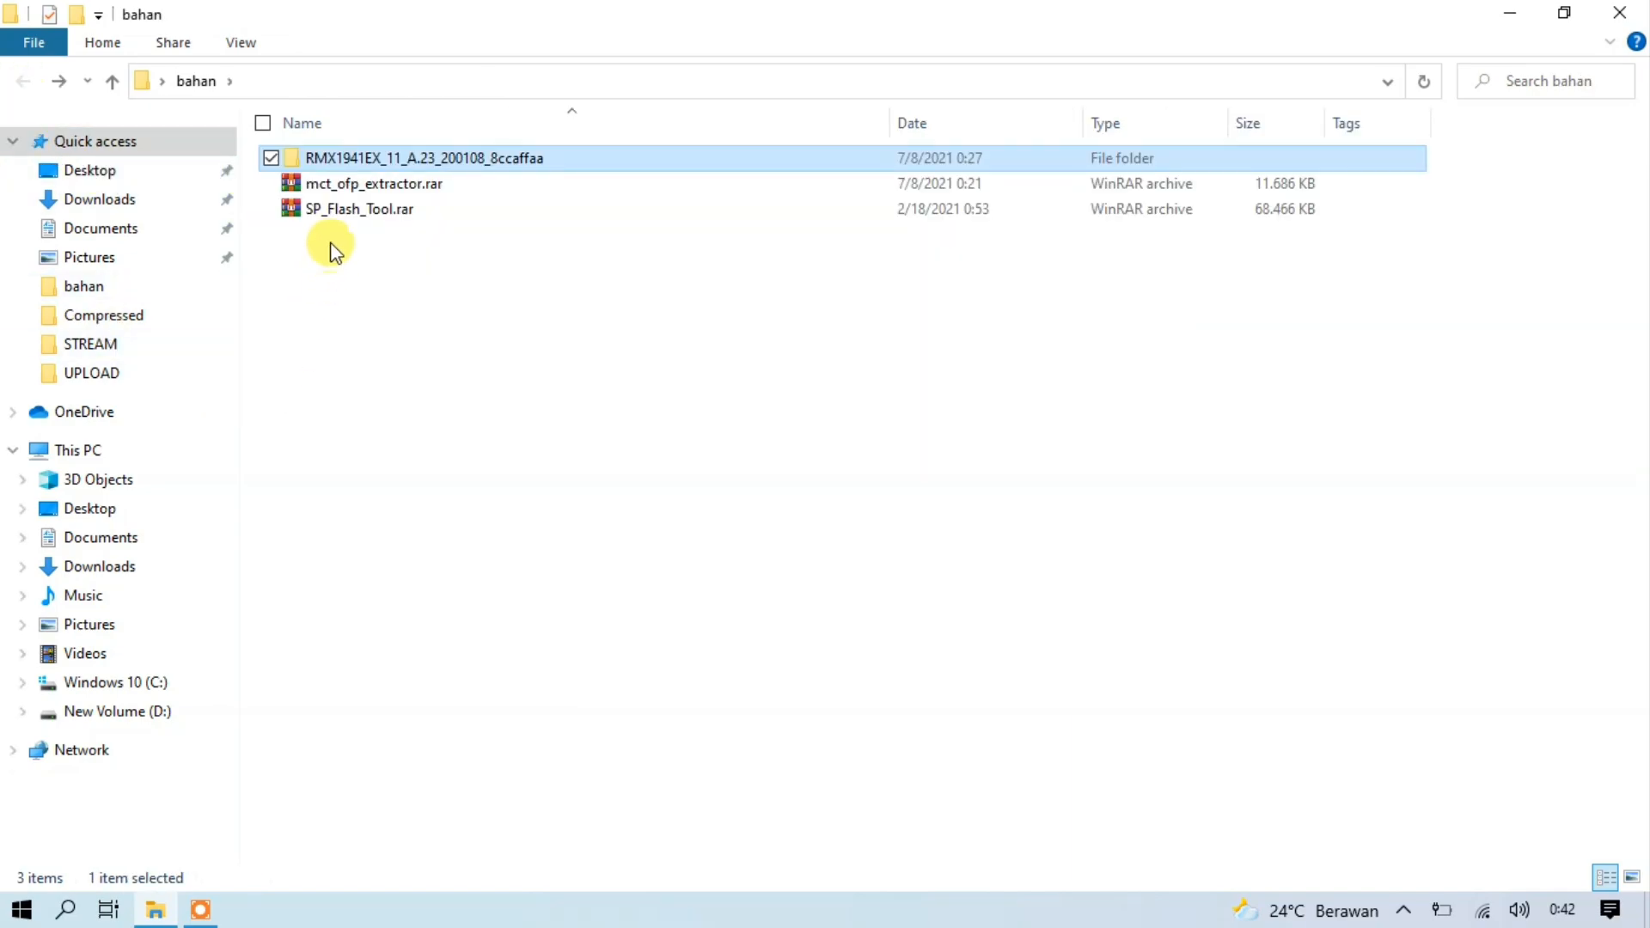
pyautogui.click(340, 215)
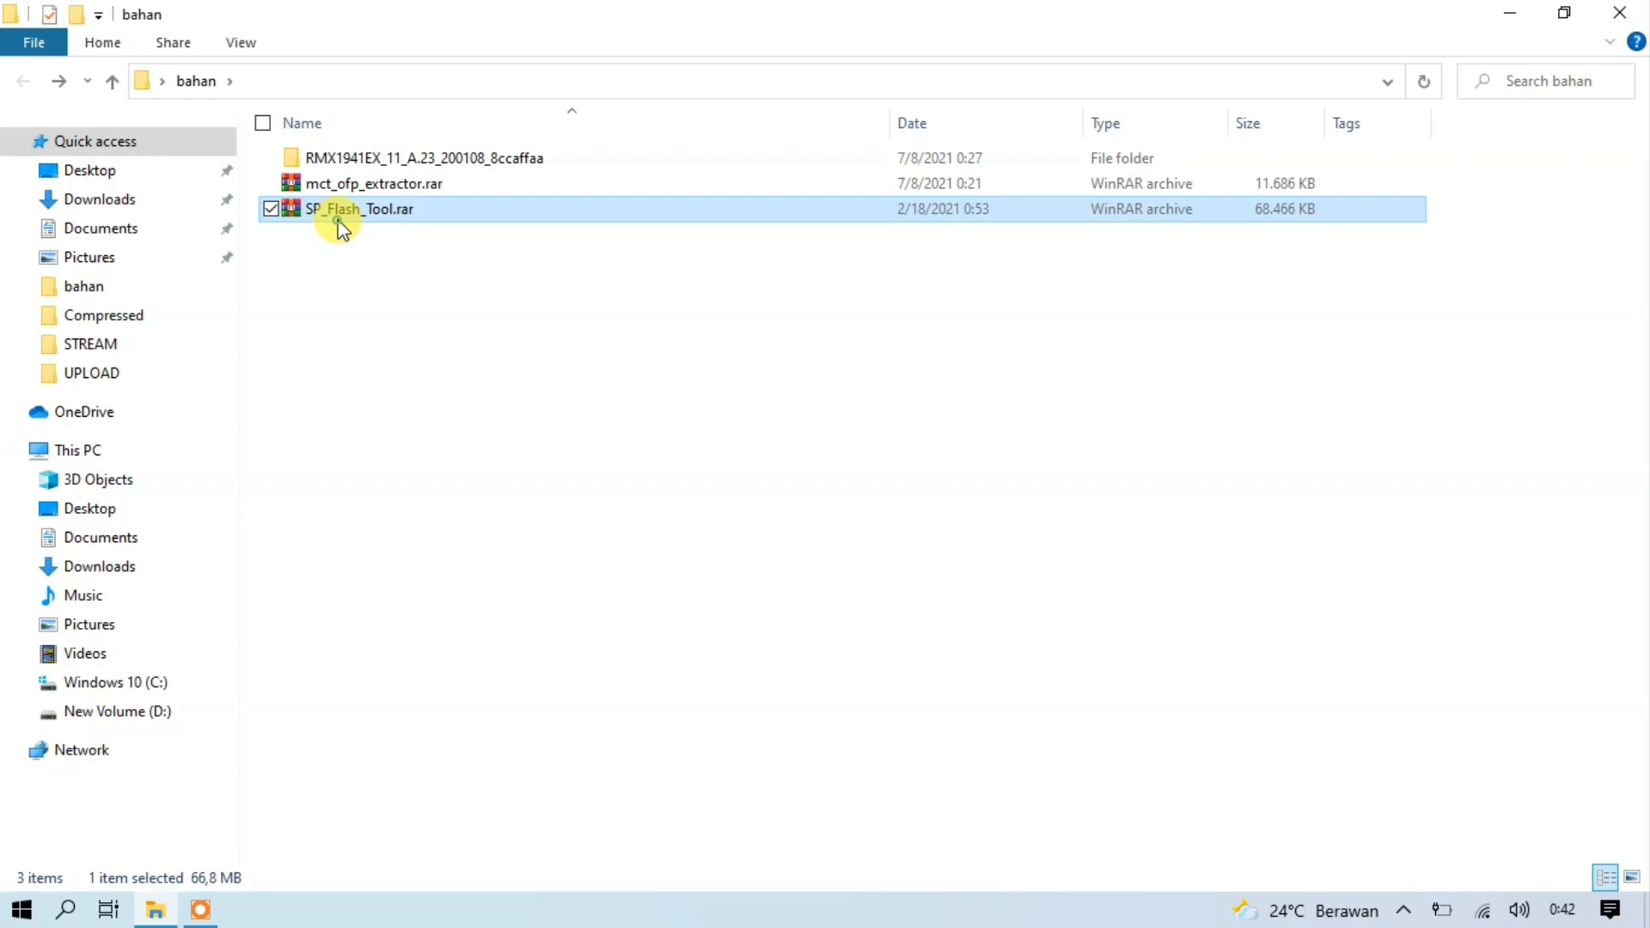
pyautogui.rightClick(395, 213)
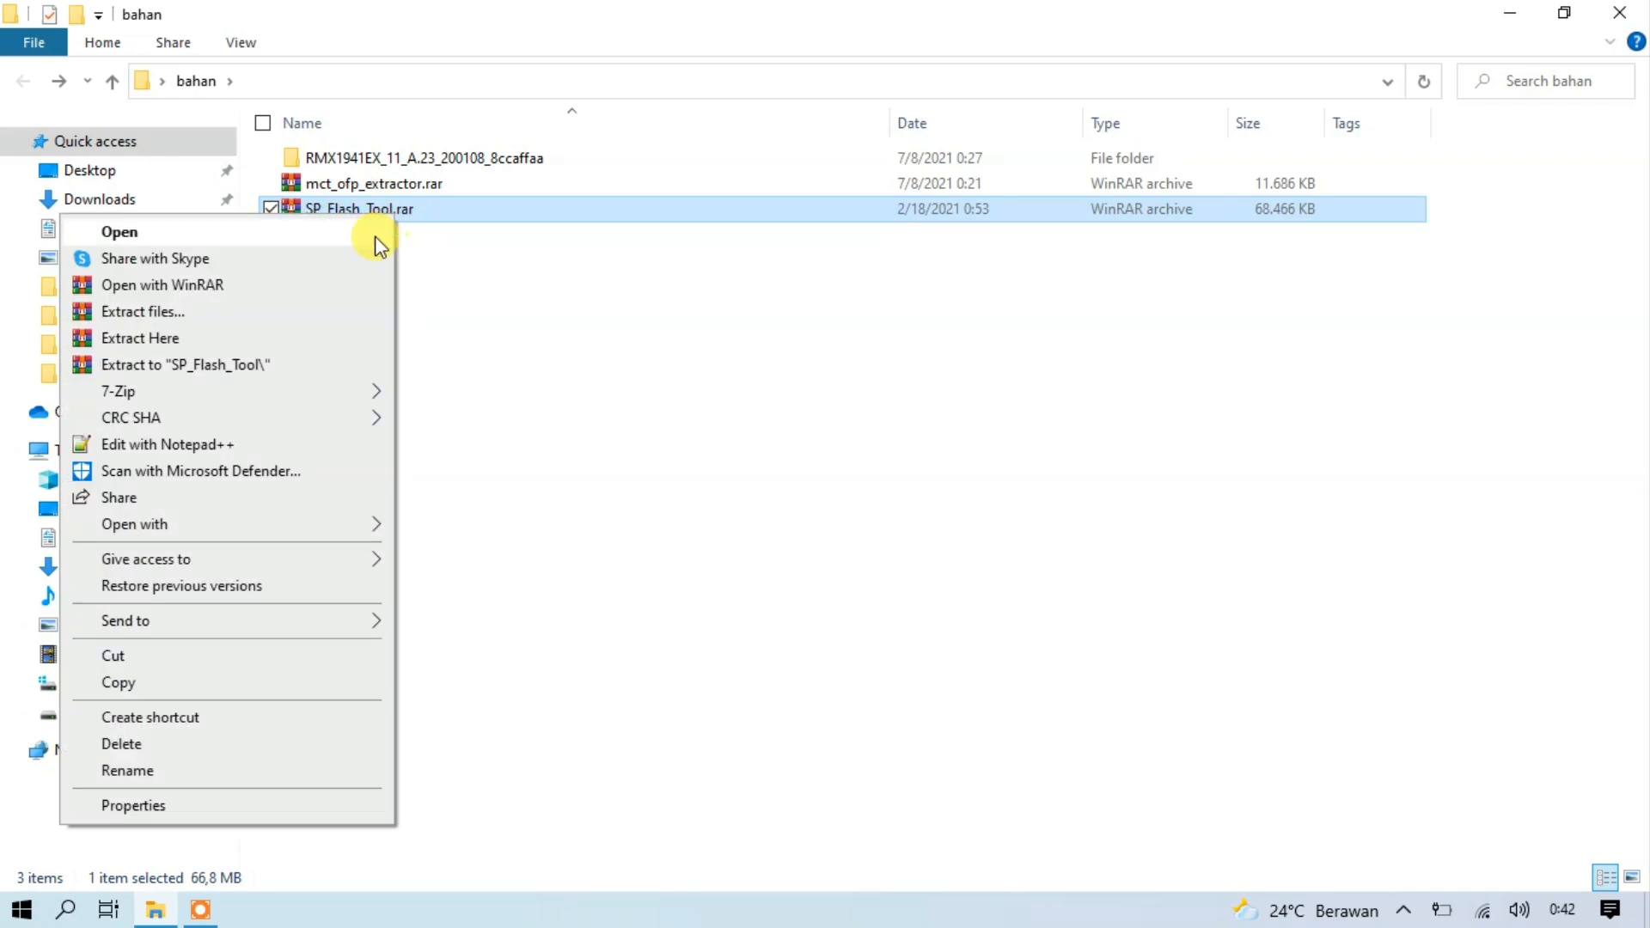
pyautogui.click(342, 340)
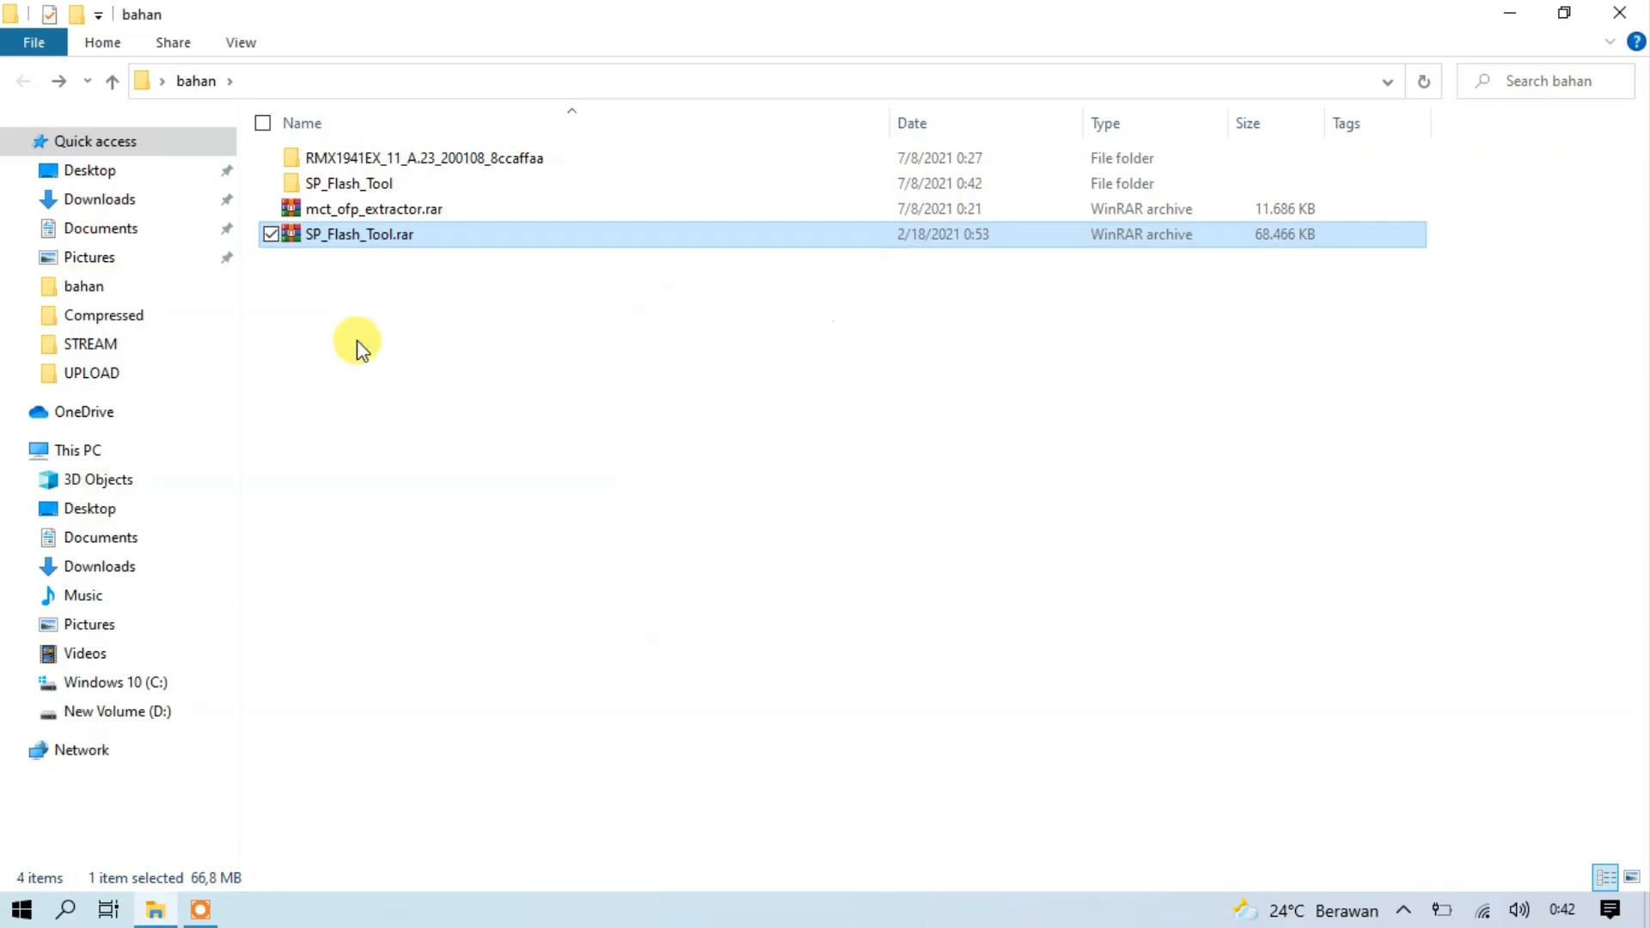
# Open the extracted SP_Flash_Tool folder and try to run flash_tool.exe.
pyautogui.doubleClick(359, 190)
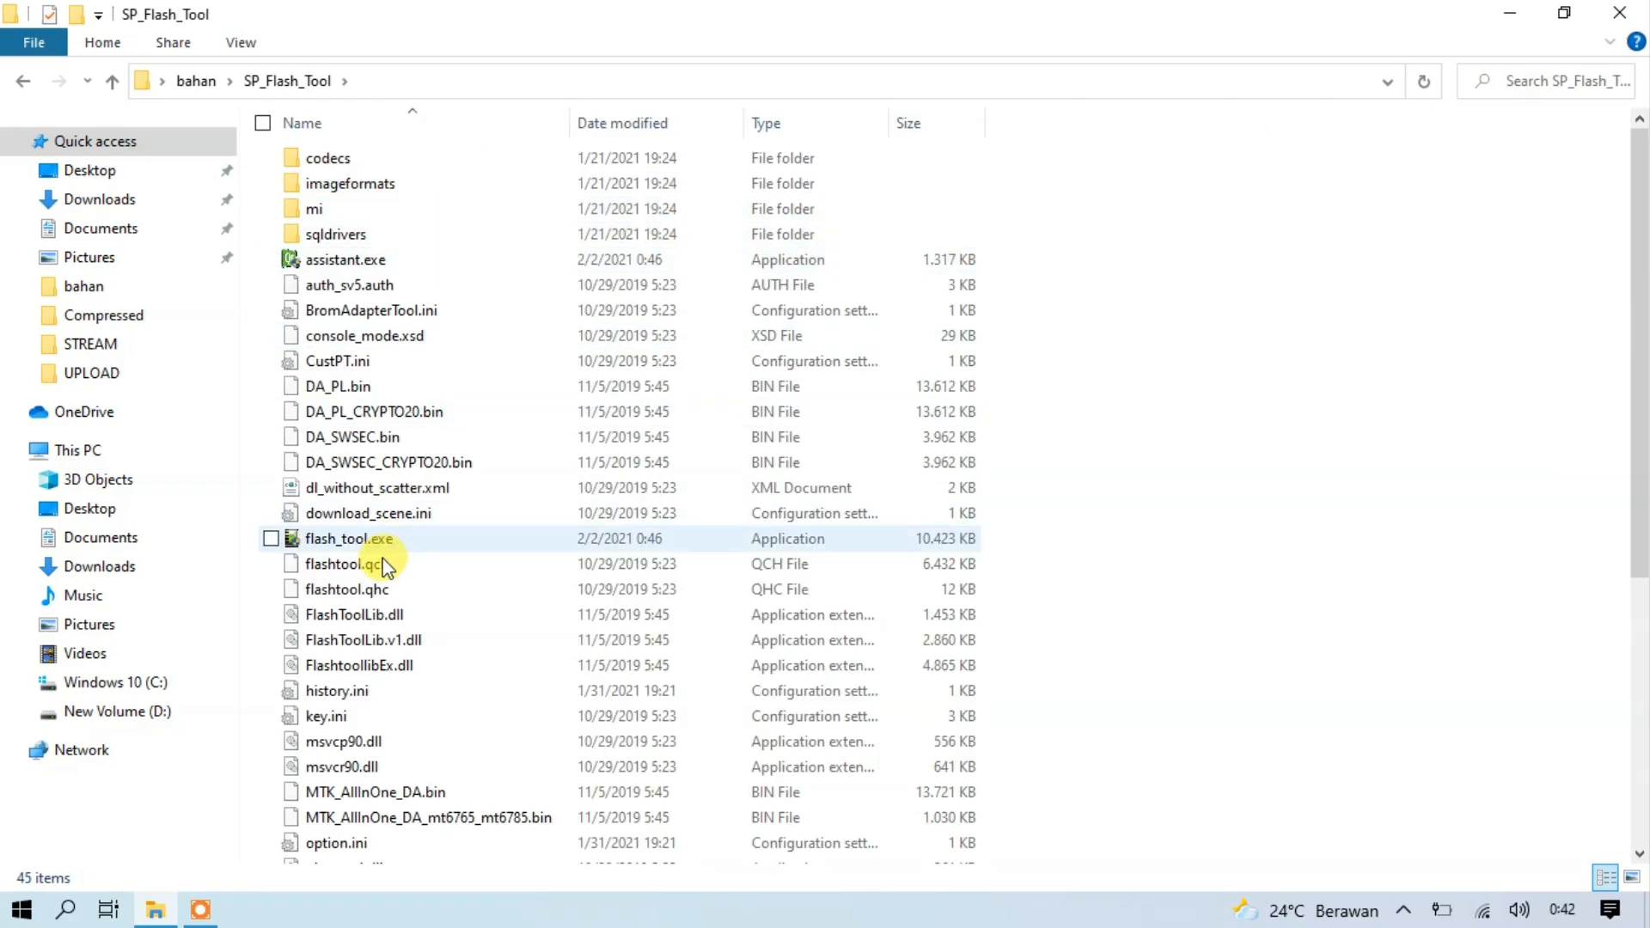
pyautogui.doubleClick(375, 541)
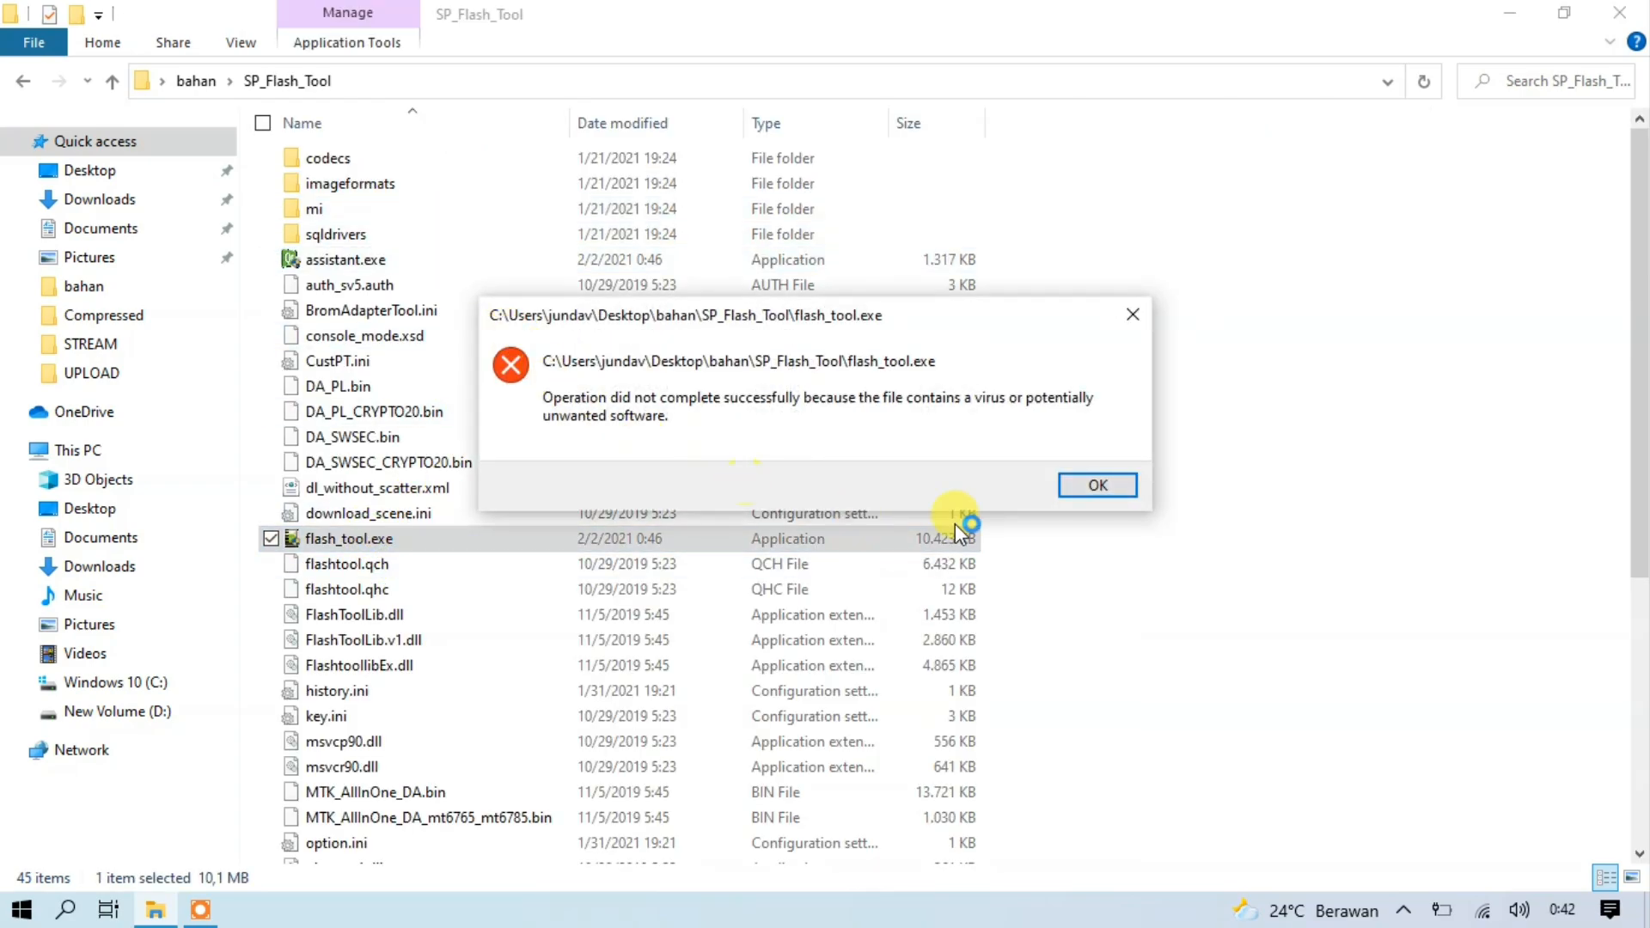
pyautogui.click(1096, 485)
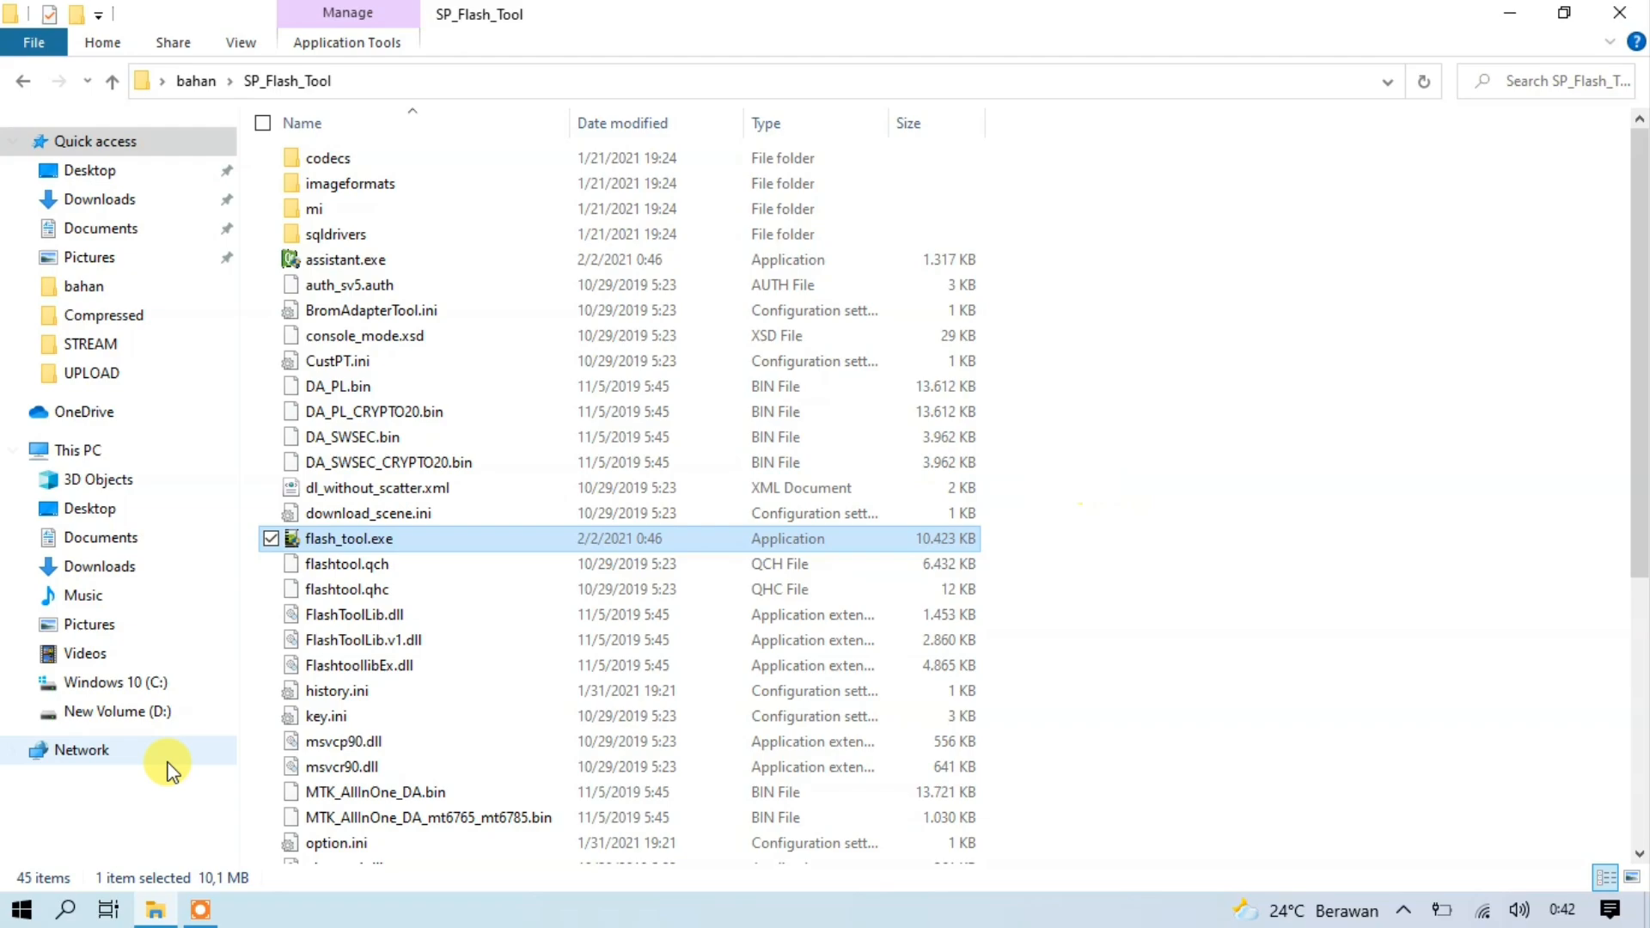
# Search Windows for "antivi" and open the Virus & threat protection settings.
pyautogui.click(67, 913)
pyautogui.write('an')
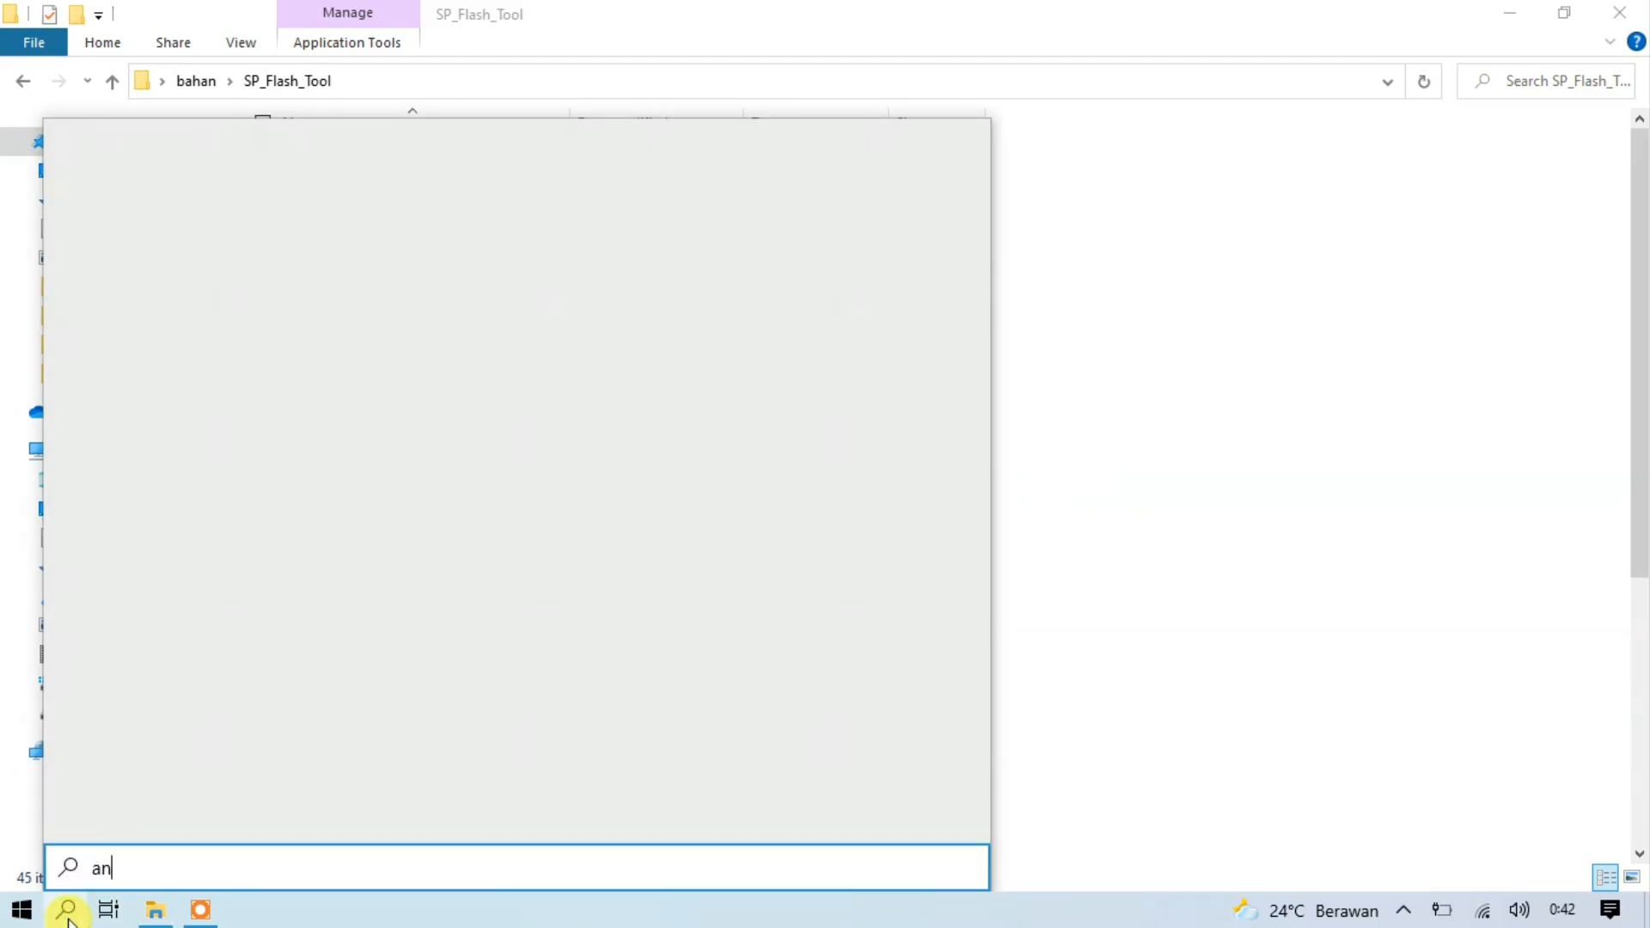
pyautogui.write('tivi')
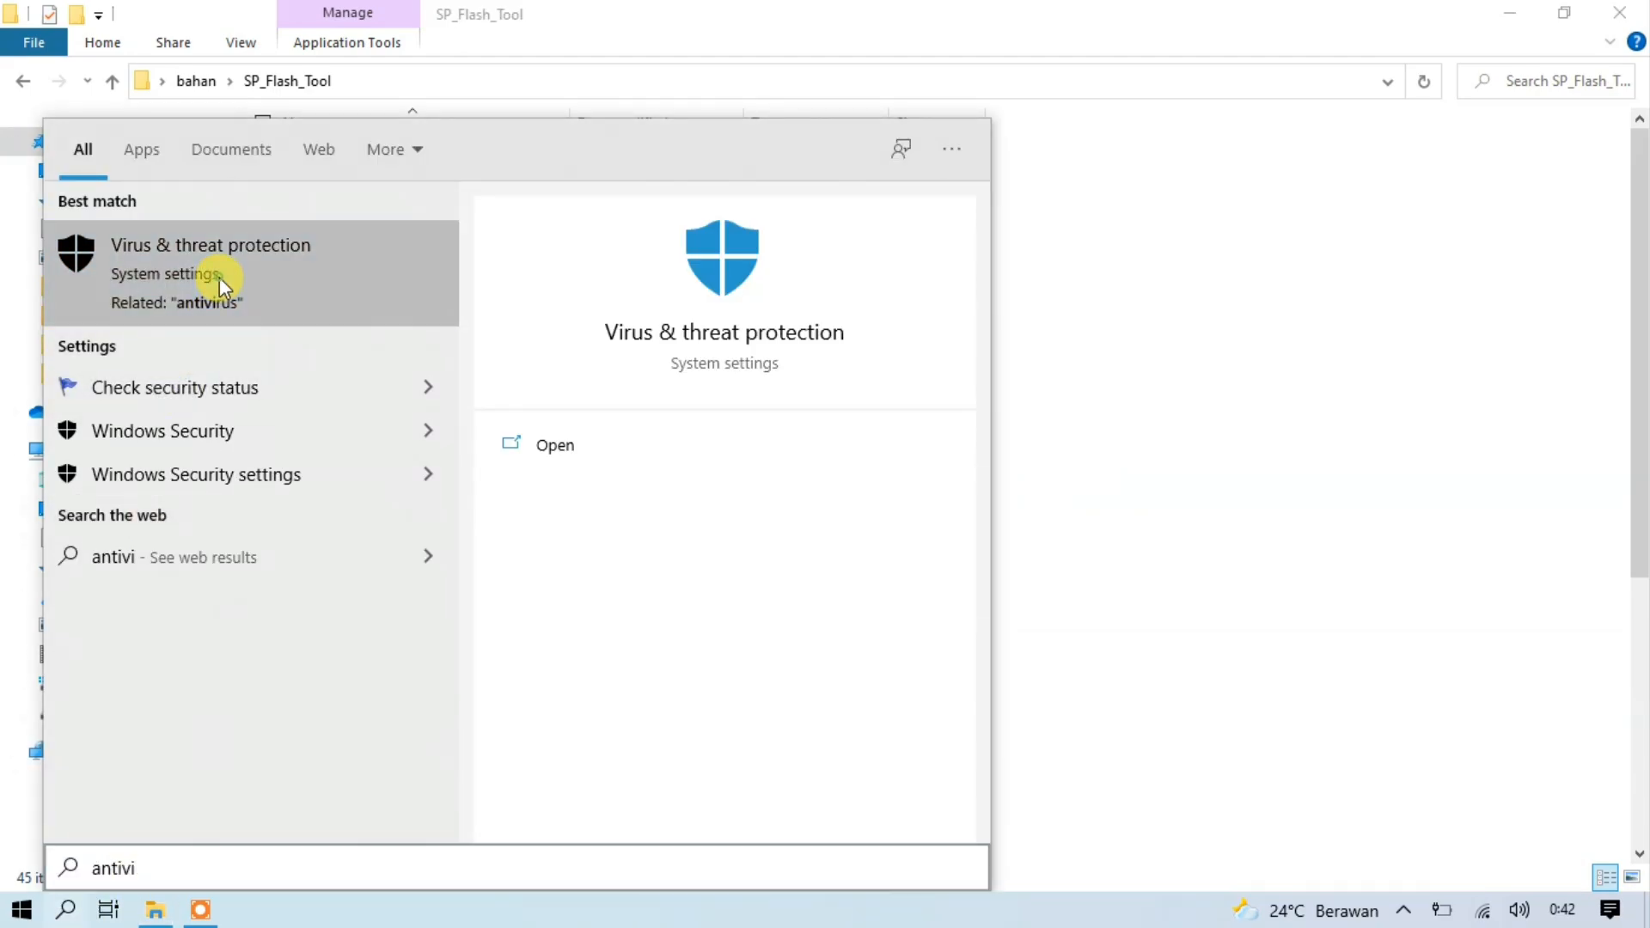
pyautogui.click(219, 276)
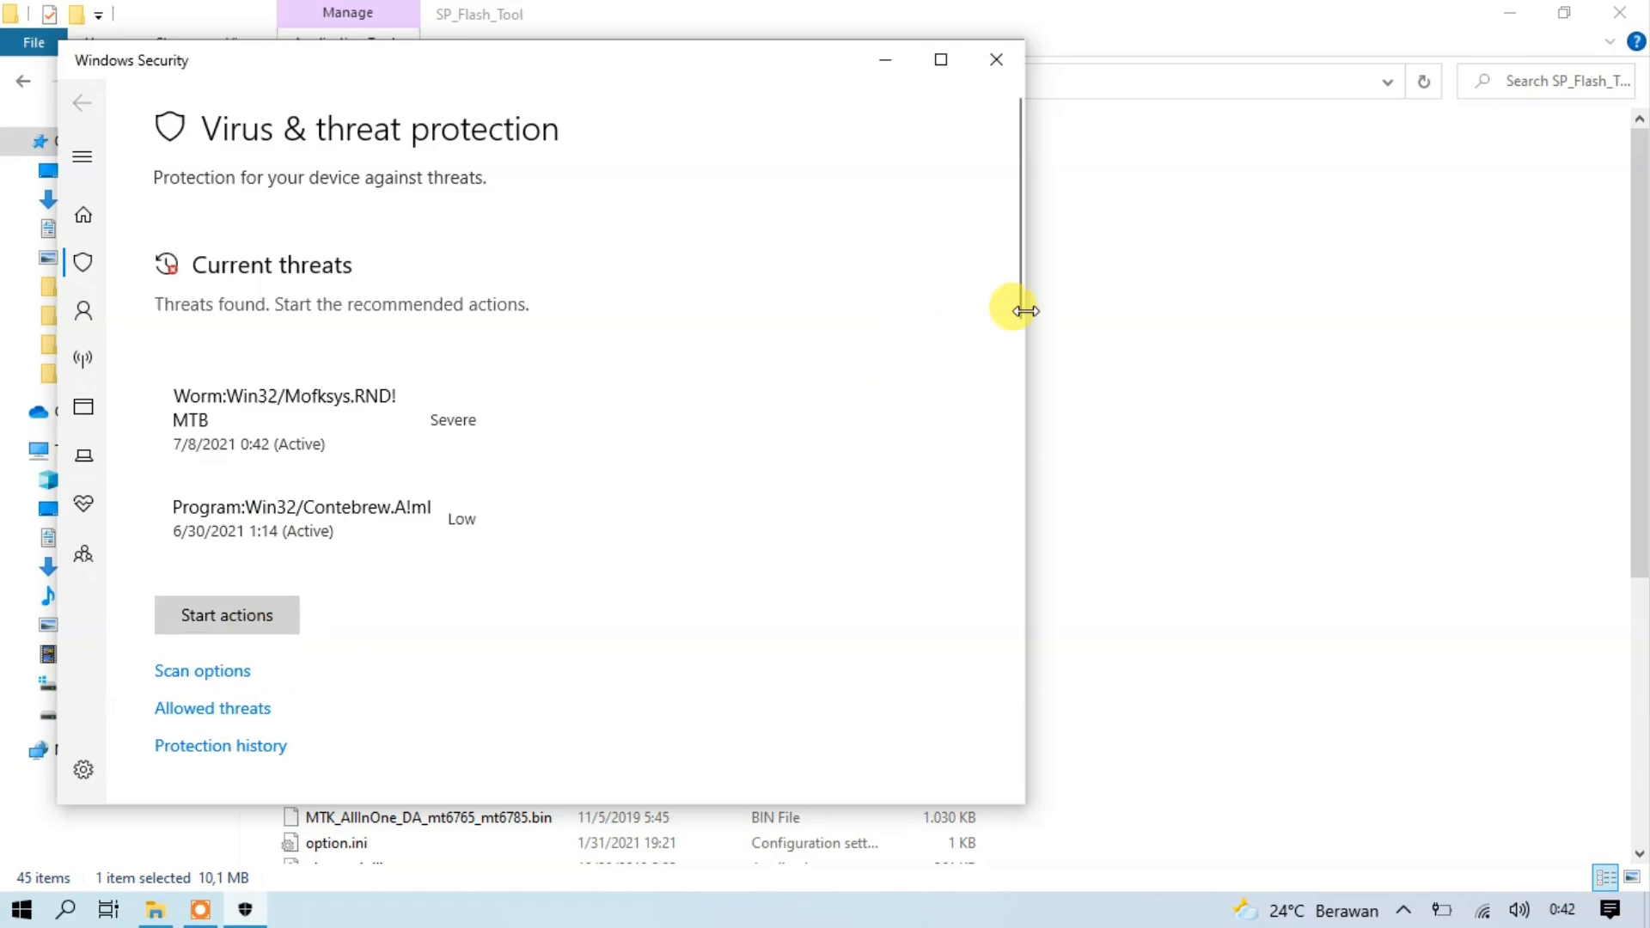
# Turn off Real-time protection in the Virus & threat protection settings and close Windows Security.
pyautogui.moveTo(1014, 297); pyautogui.dragTo(991, 446)
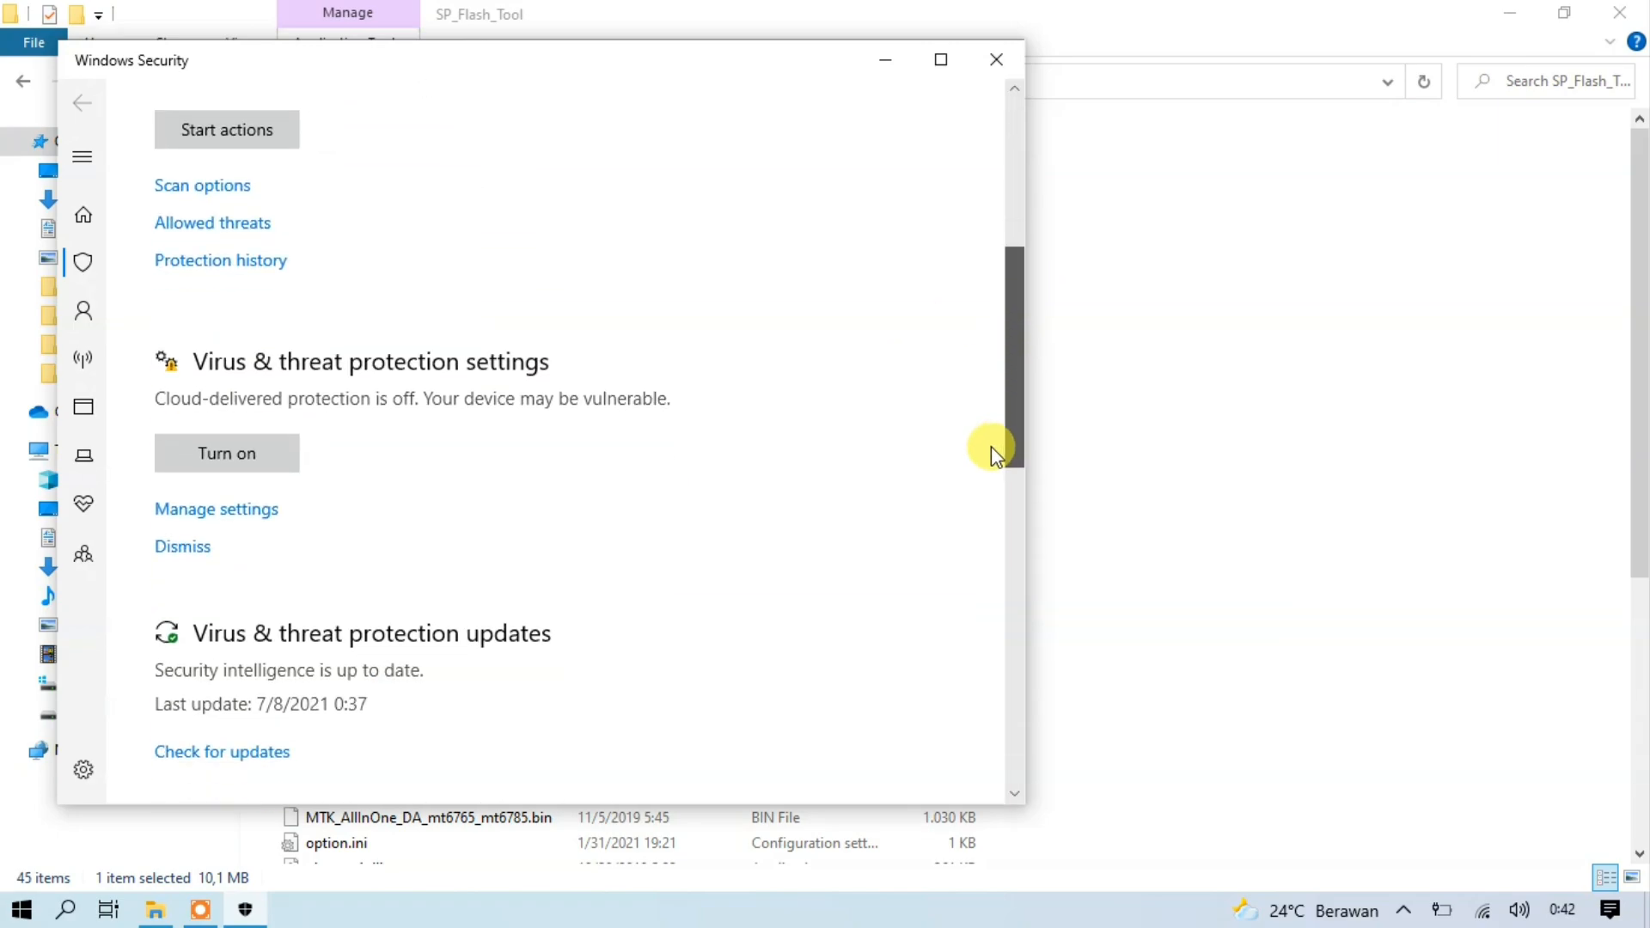
pyautogui.click(197, 511)
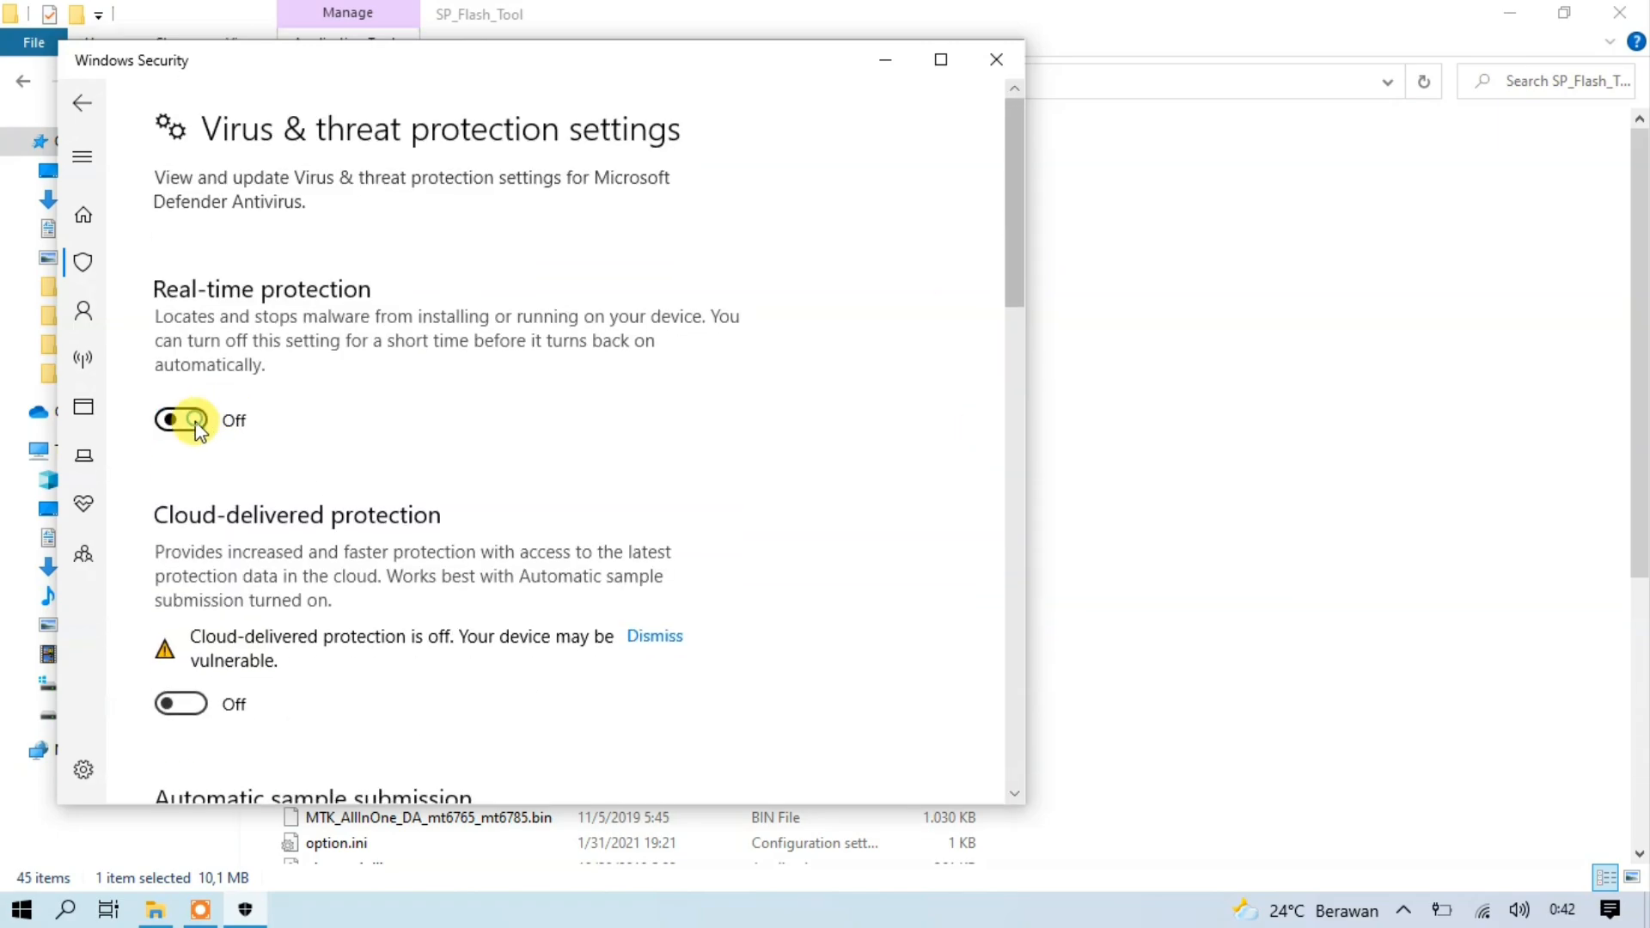
pyautogui.click(194, 419)
pyautogui.click(658, 534)
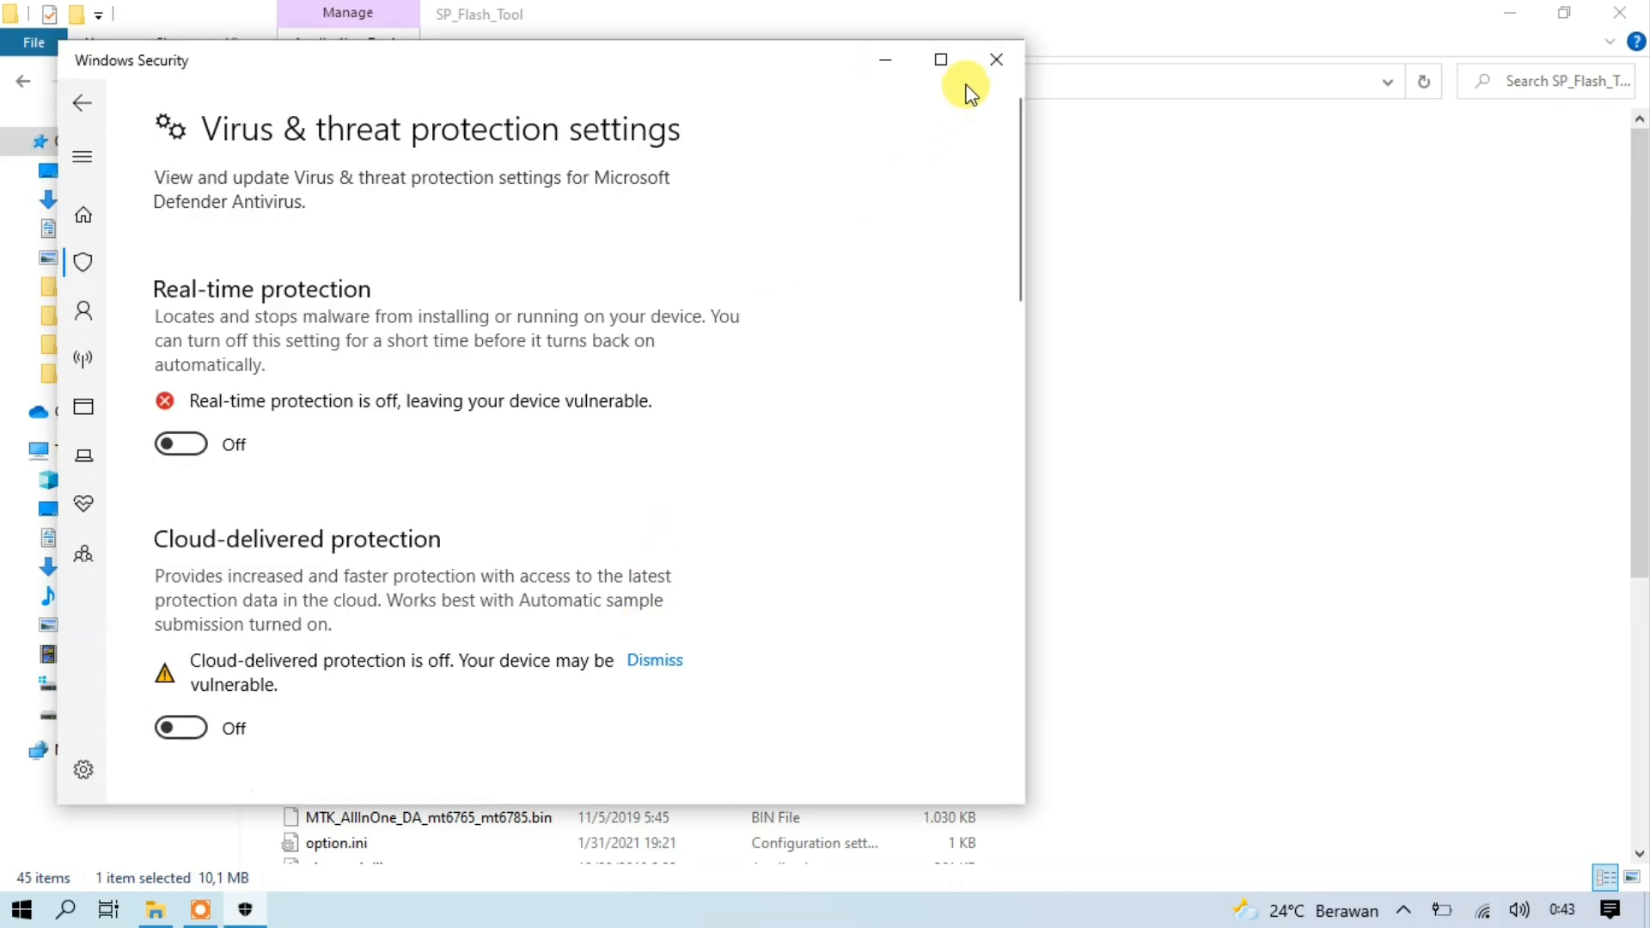
pyautogui.click(995, 60)
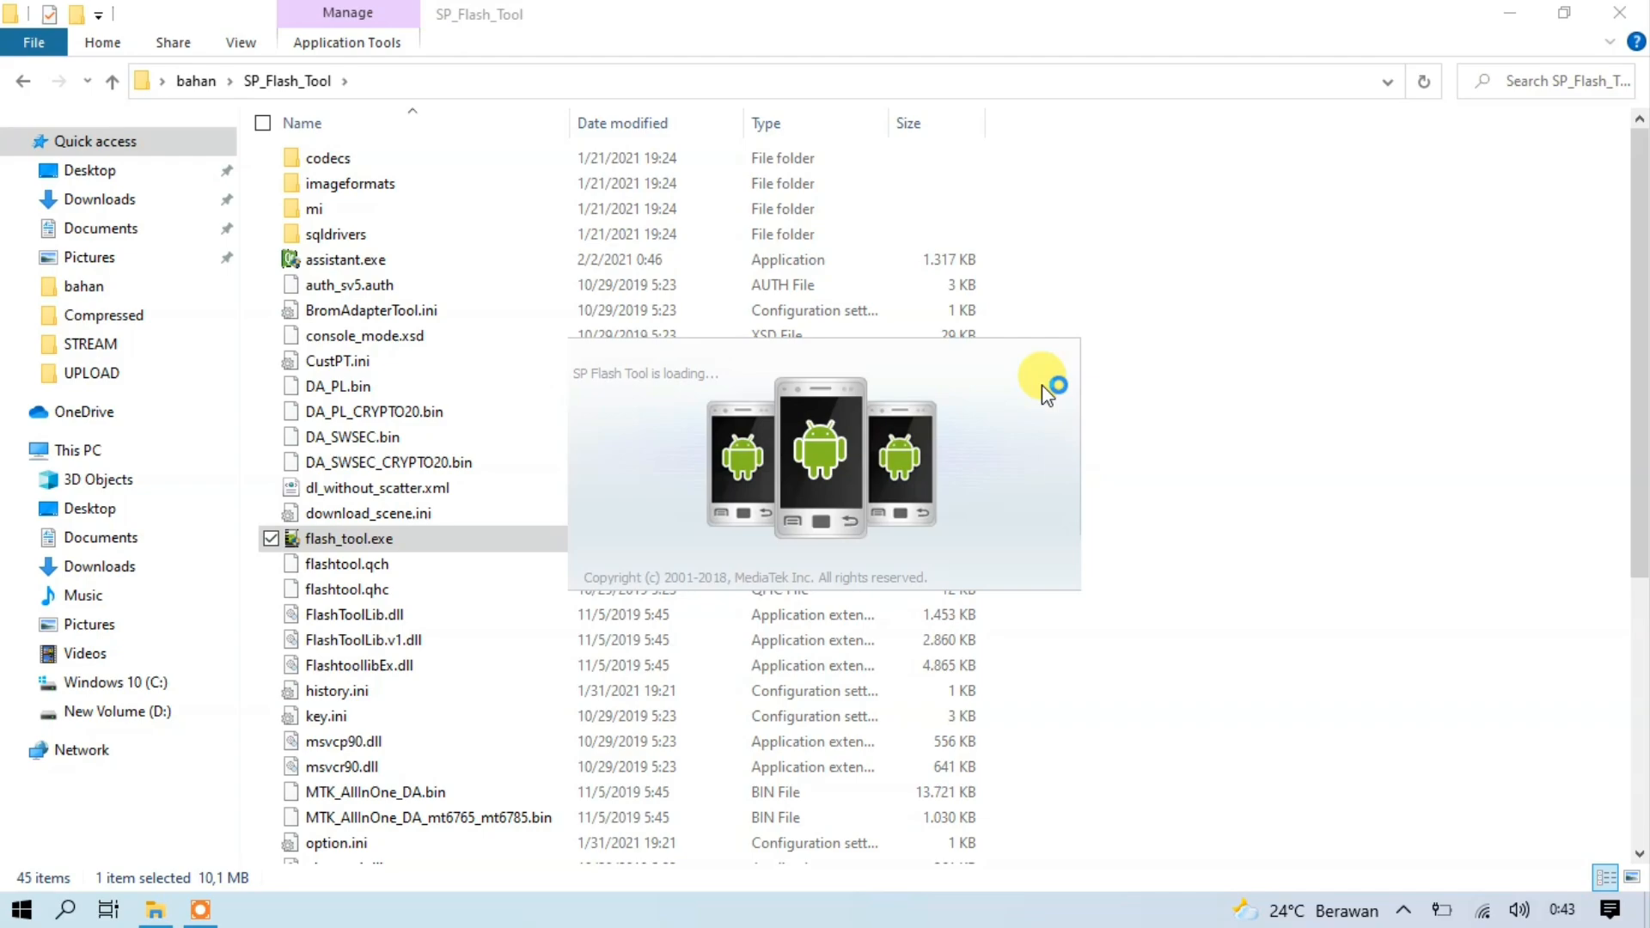
# Browse the RMX1941EX_11_A.23_200108_8ccaffaa folder for a Download-Agent file, cancel the selection and minimize the flash tool.
pyautogui.click(658, 480)
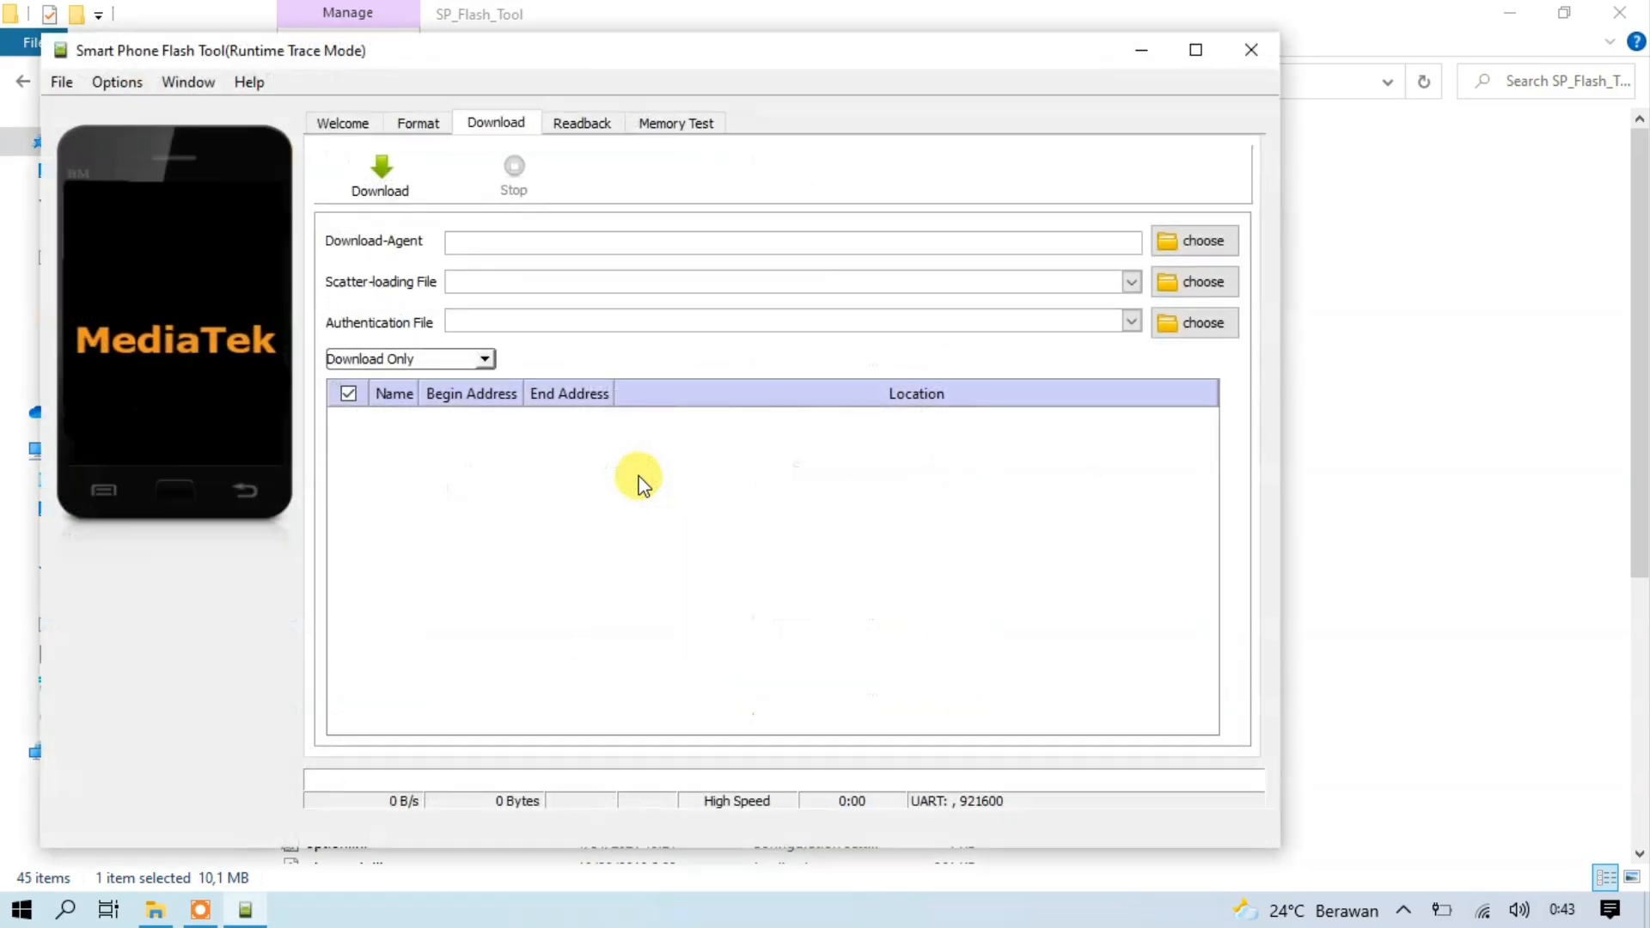
pyautogui.click(1202, 243)
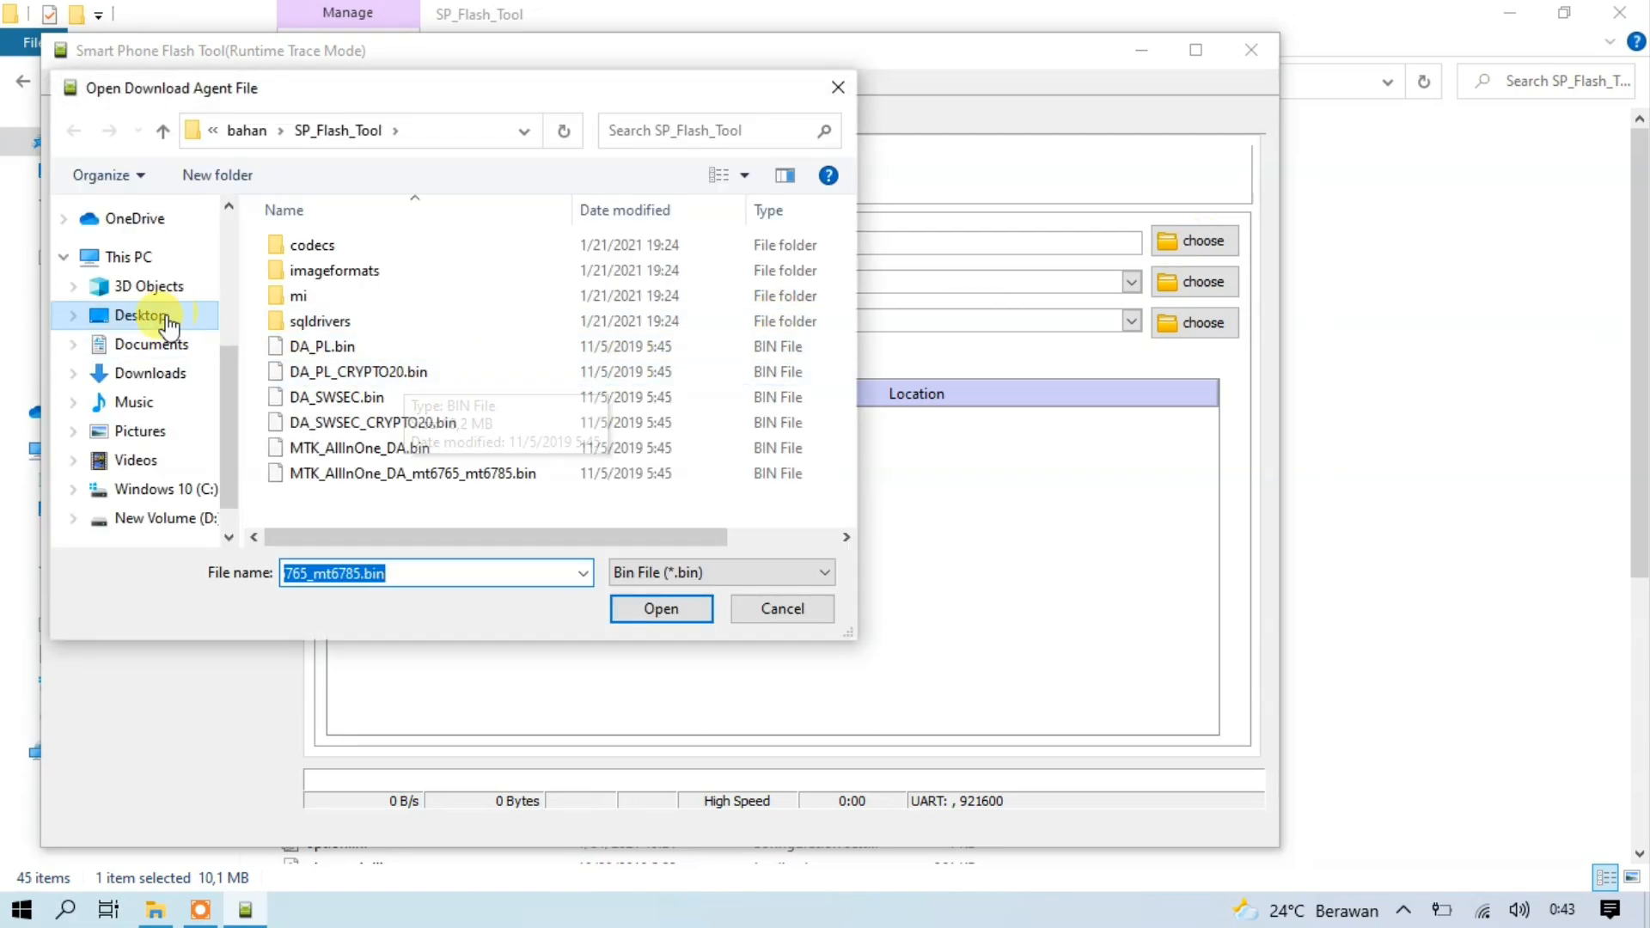
pyautogui.click(148, 323)
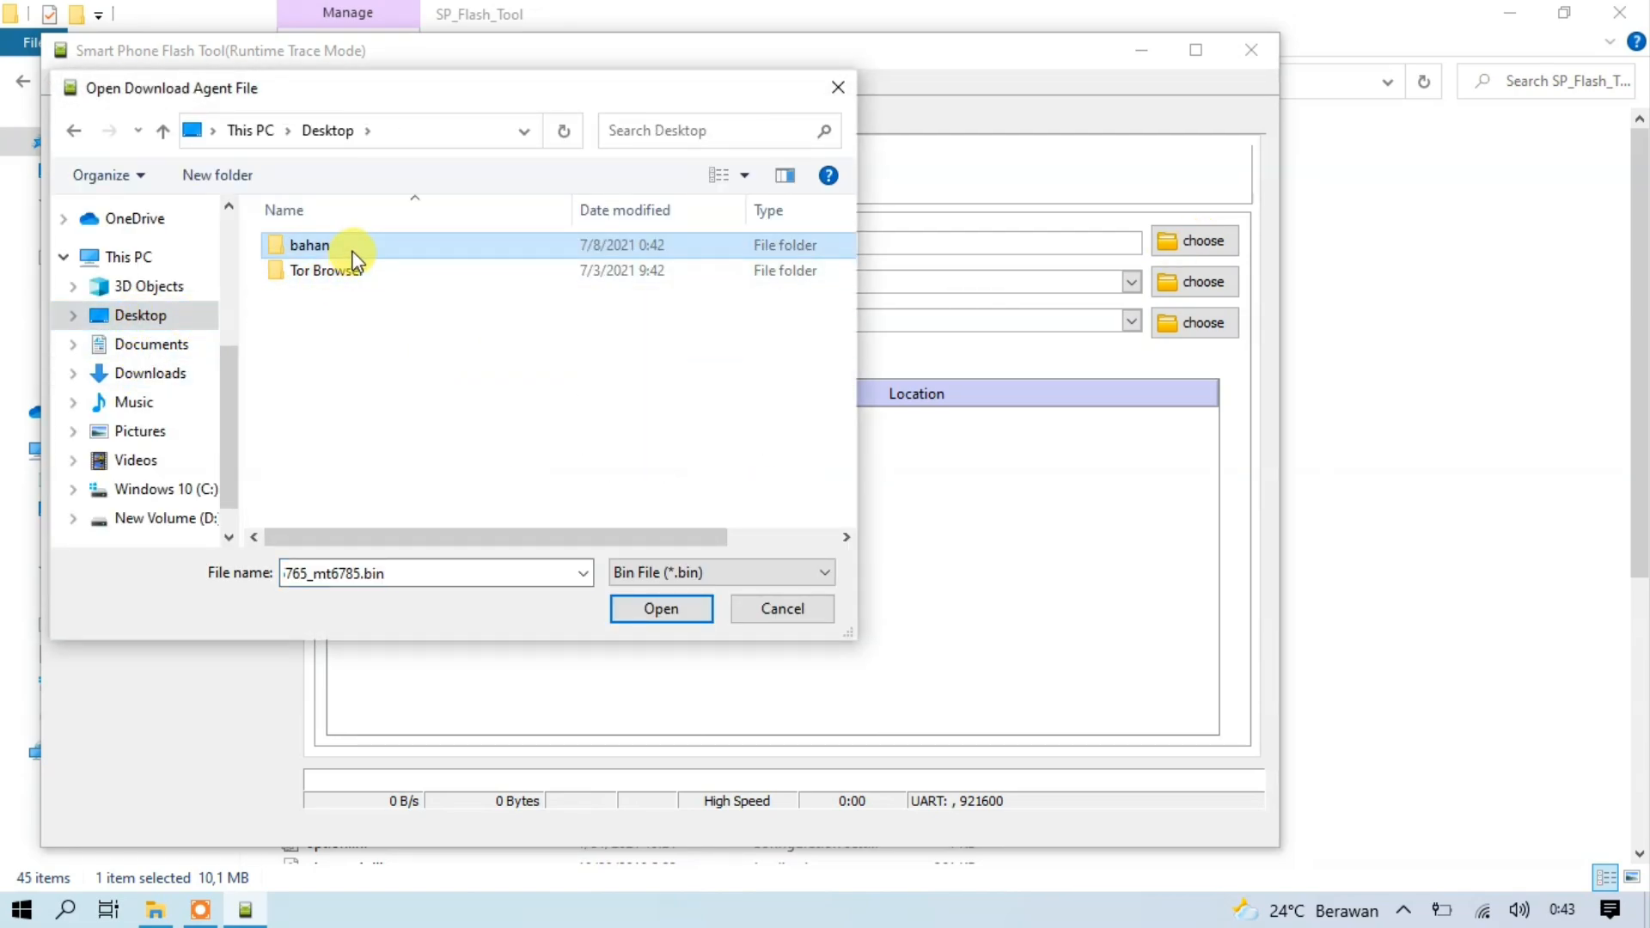
pyautogui.doubleClick(348, 249)
pyautogui.doubleClick(333, 272)
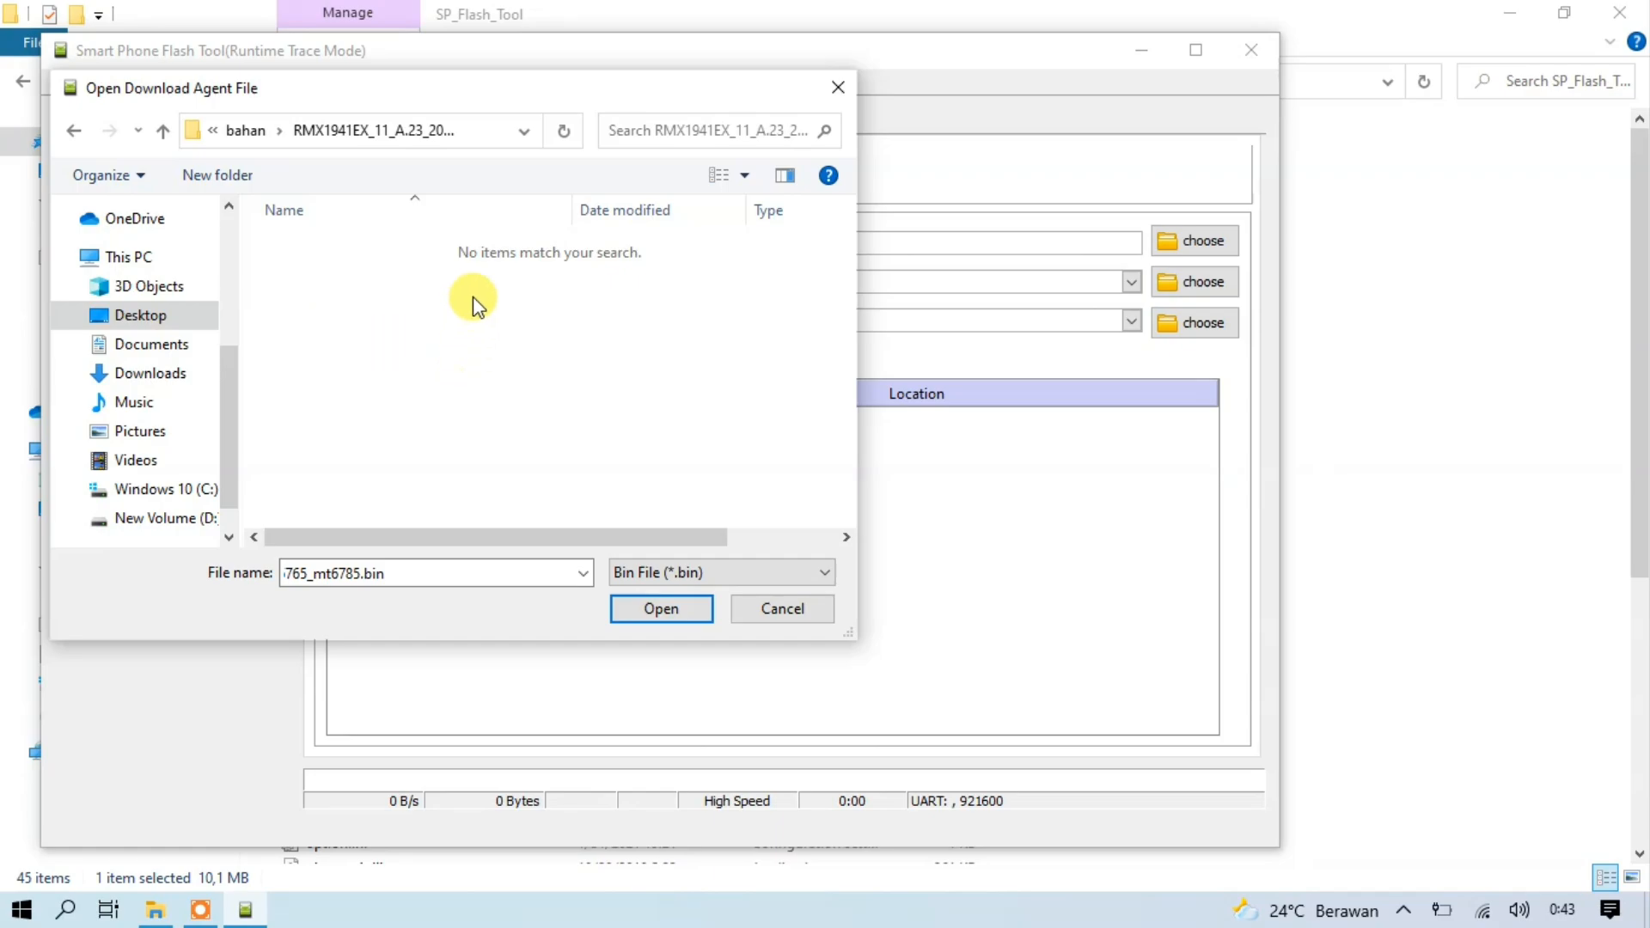
pyautogui.click(838, 88)
pyautogui.click(1140, 58)
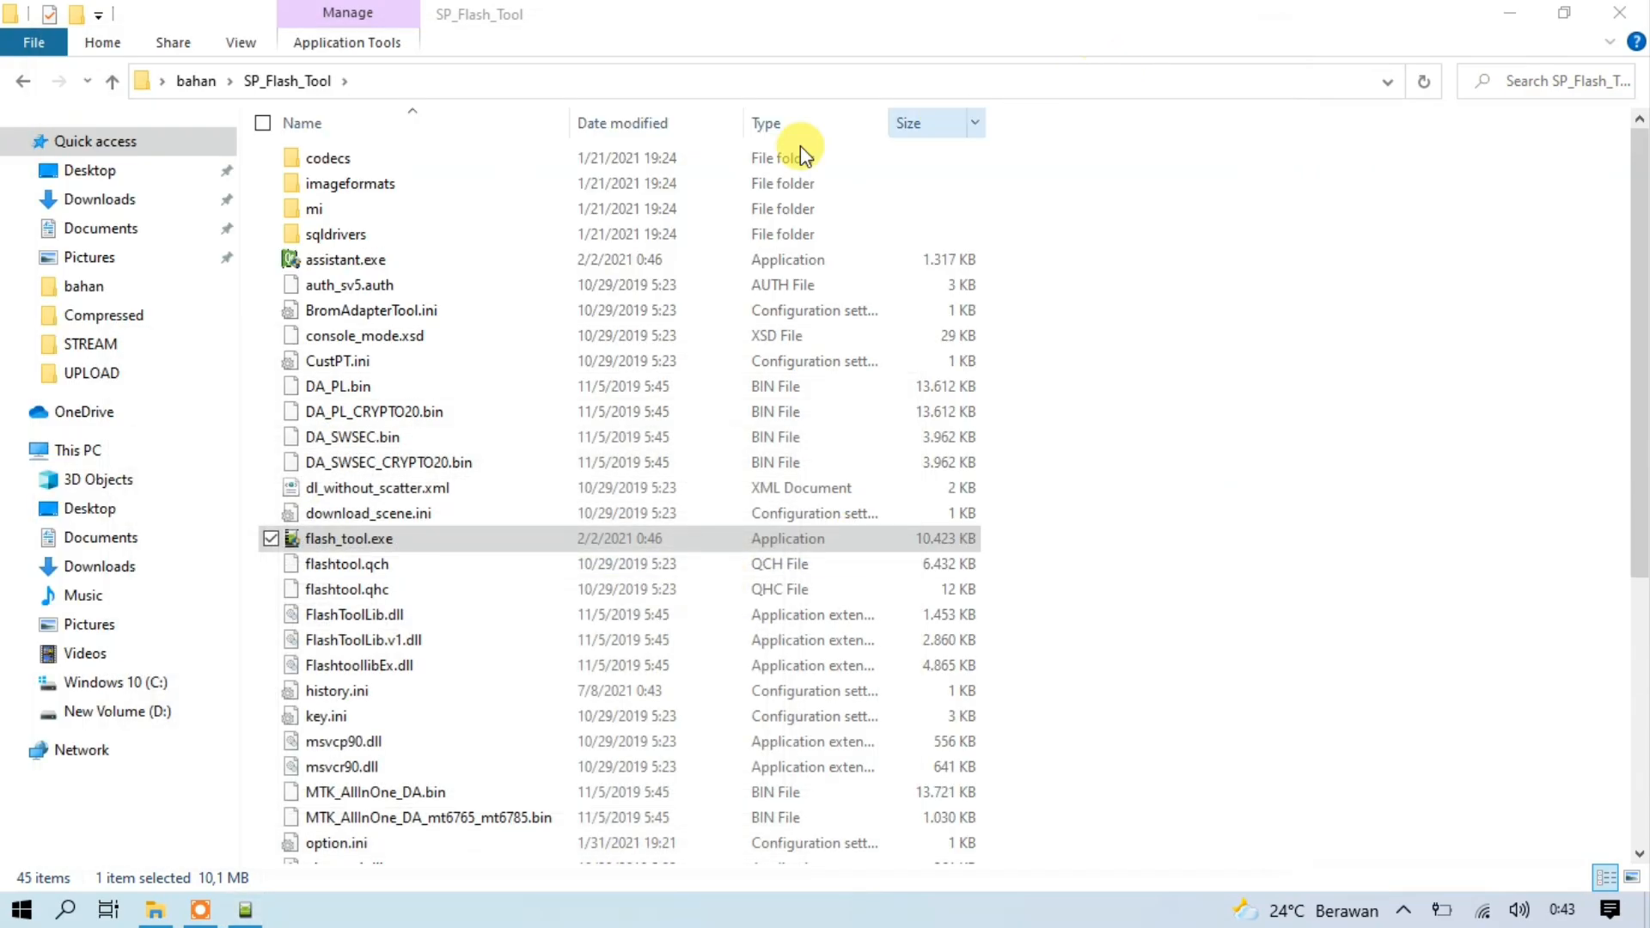
# Open the RMX1941EX_11_A.23_200108_8ccaffaa folder inside bahan and examine its OFP file.
pyautogui.click(26, 88)
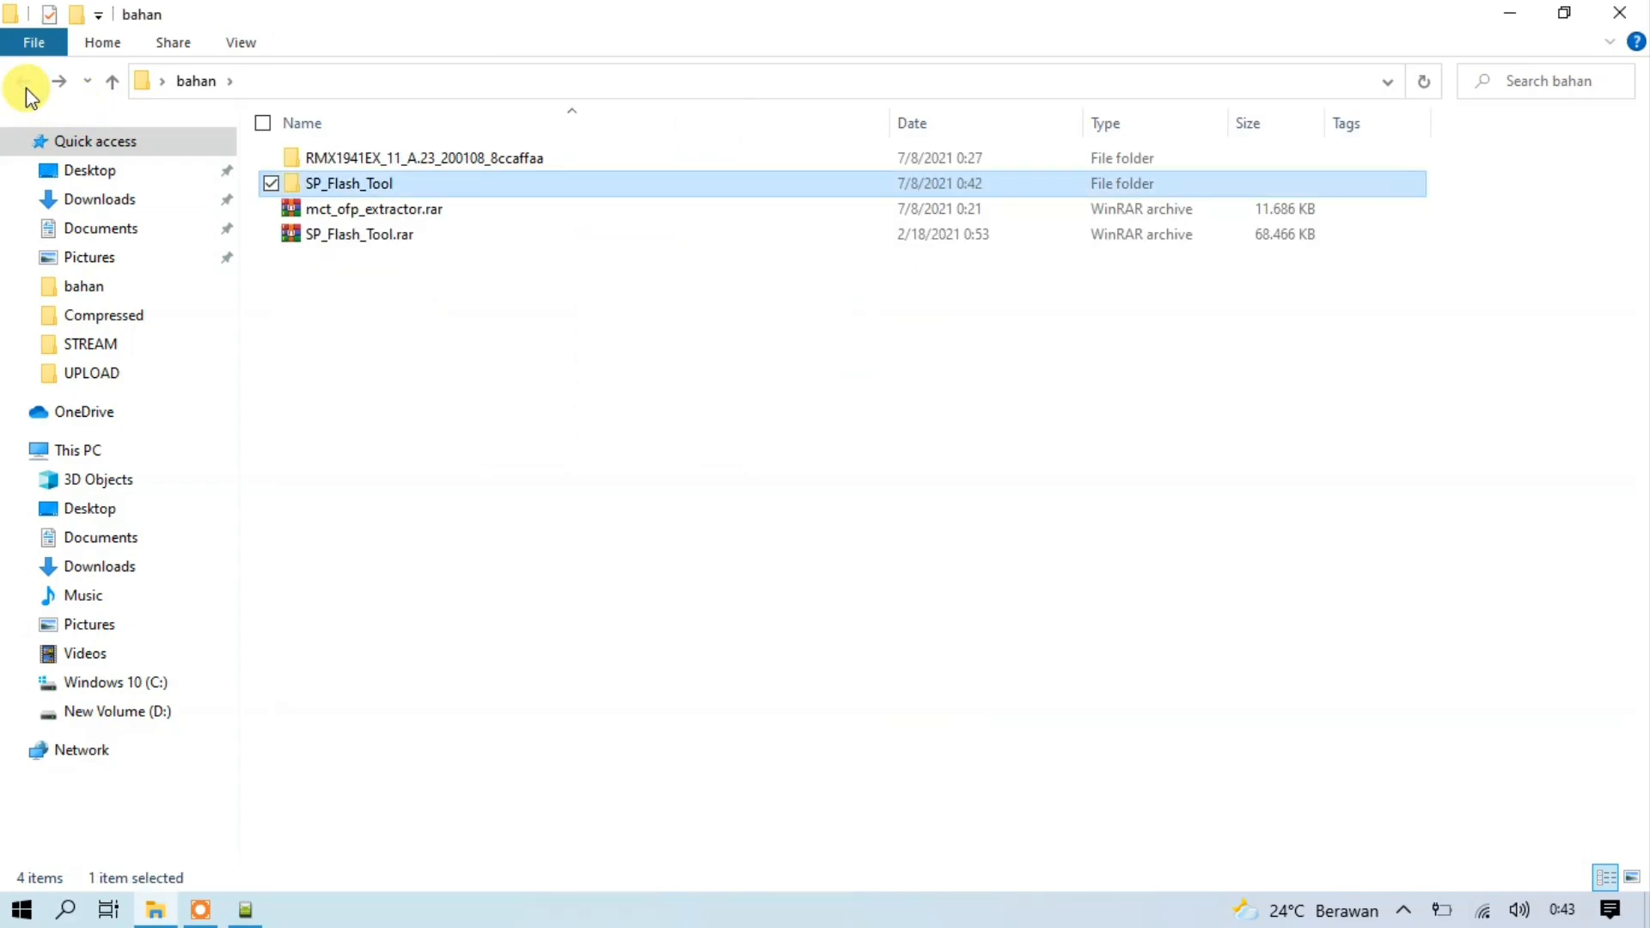
pyautogui.click(414, 167)
pyautogui.doubleClick(415, 167)
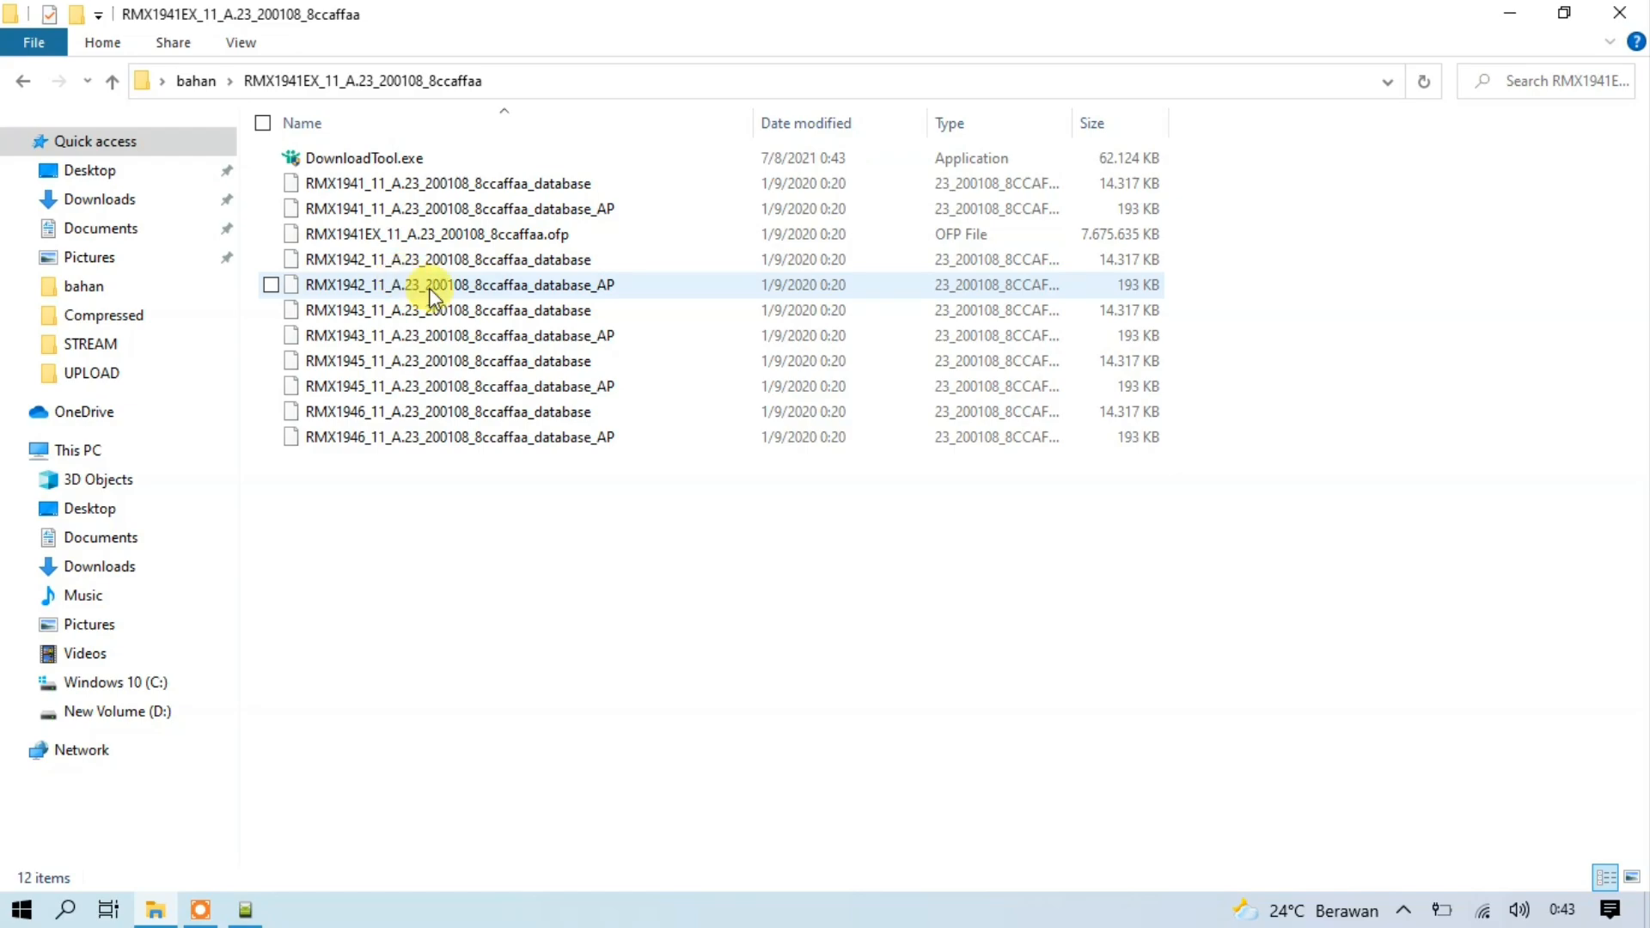
pyautogui.click(541, 237)
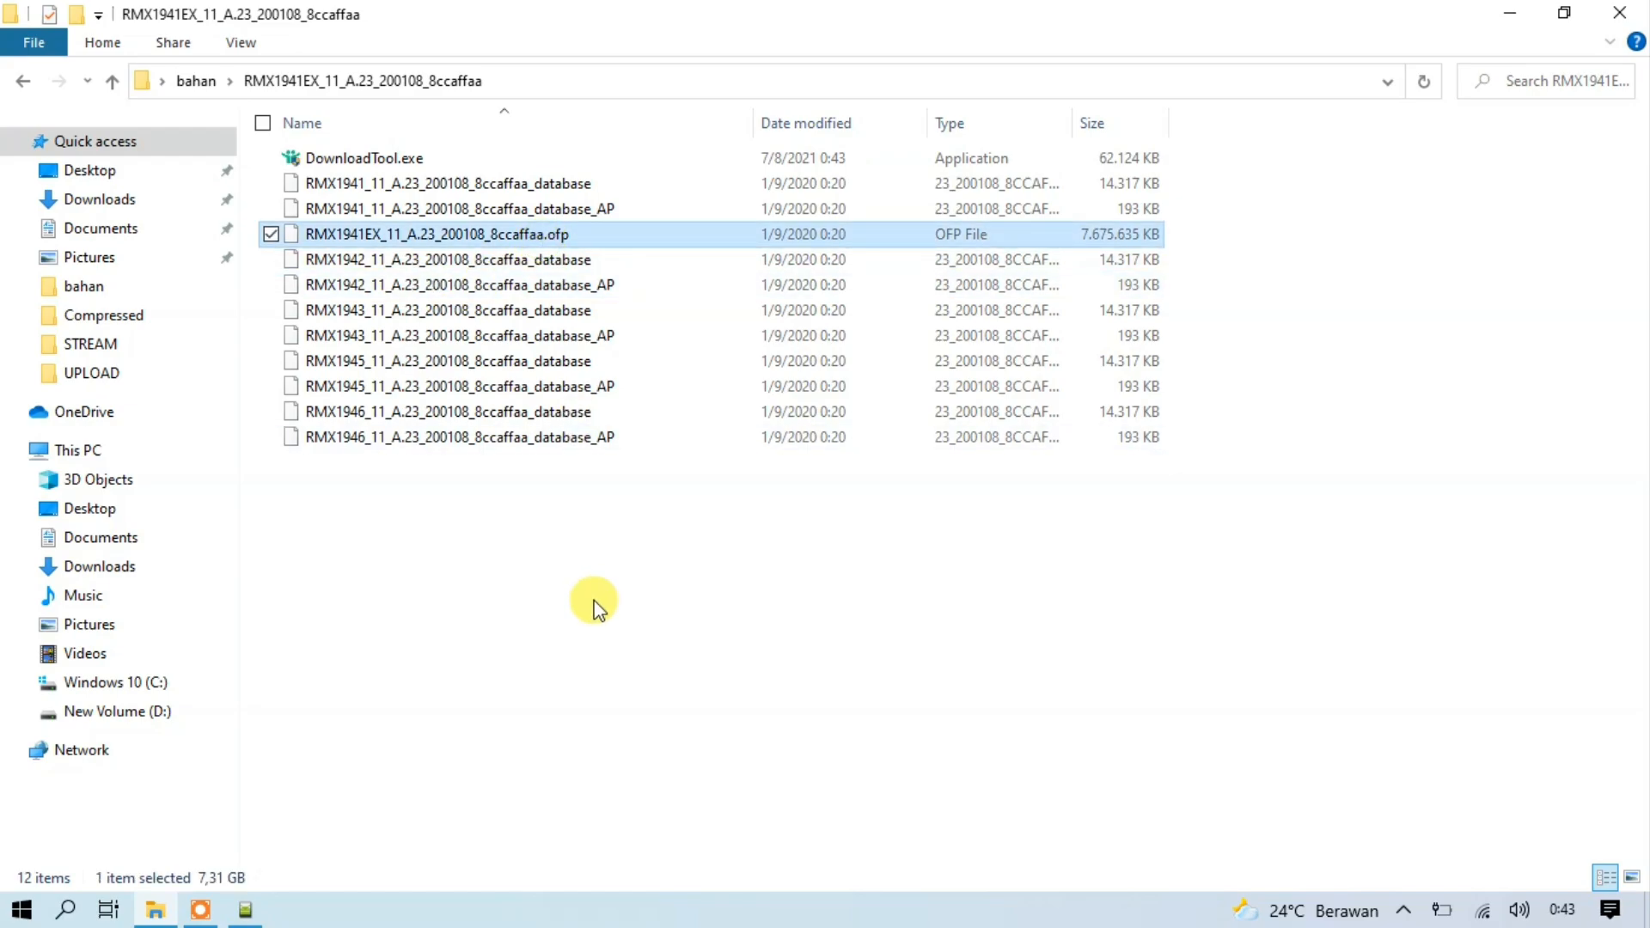
# Return to the bahan folder and extract mct_ofp_extractor.rar there.
pyautogui.click(28, 90)
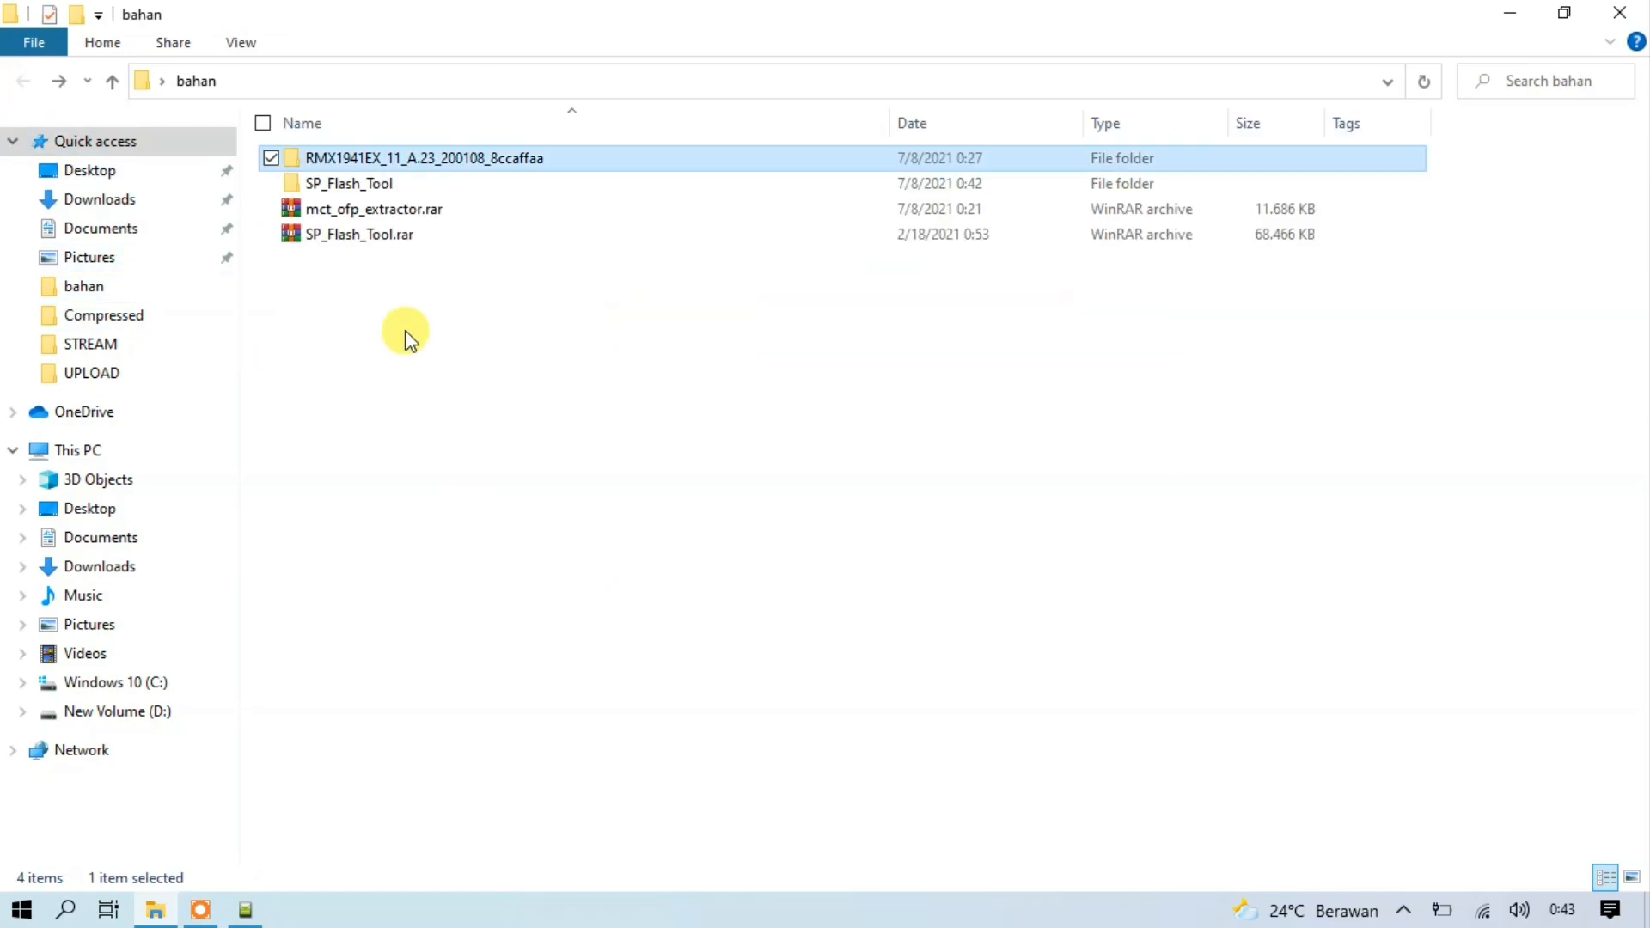
pyautogui.click(359, 183)
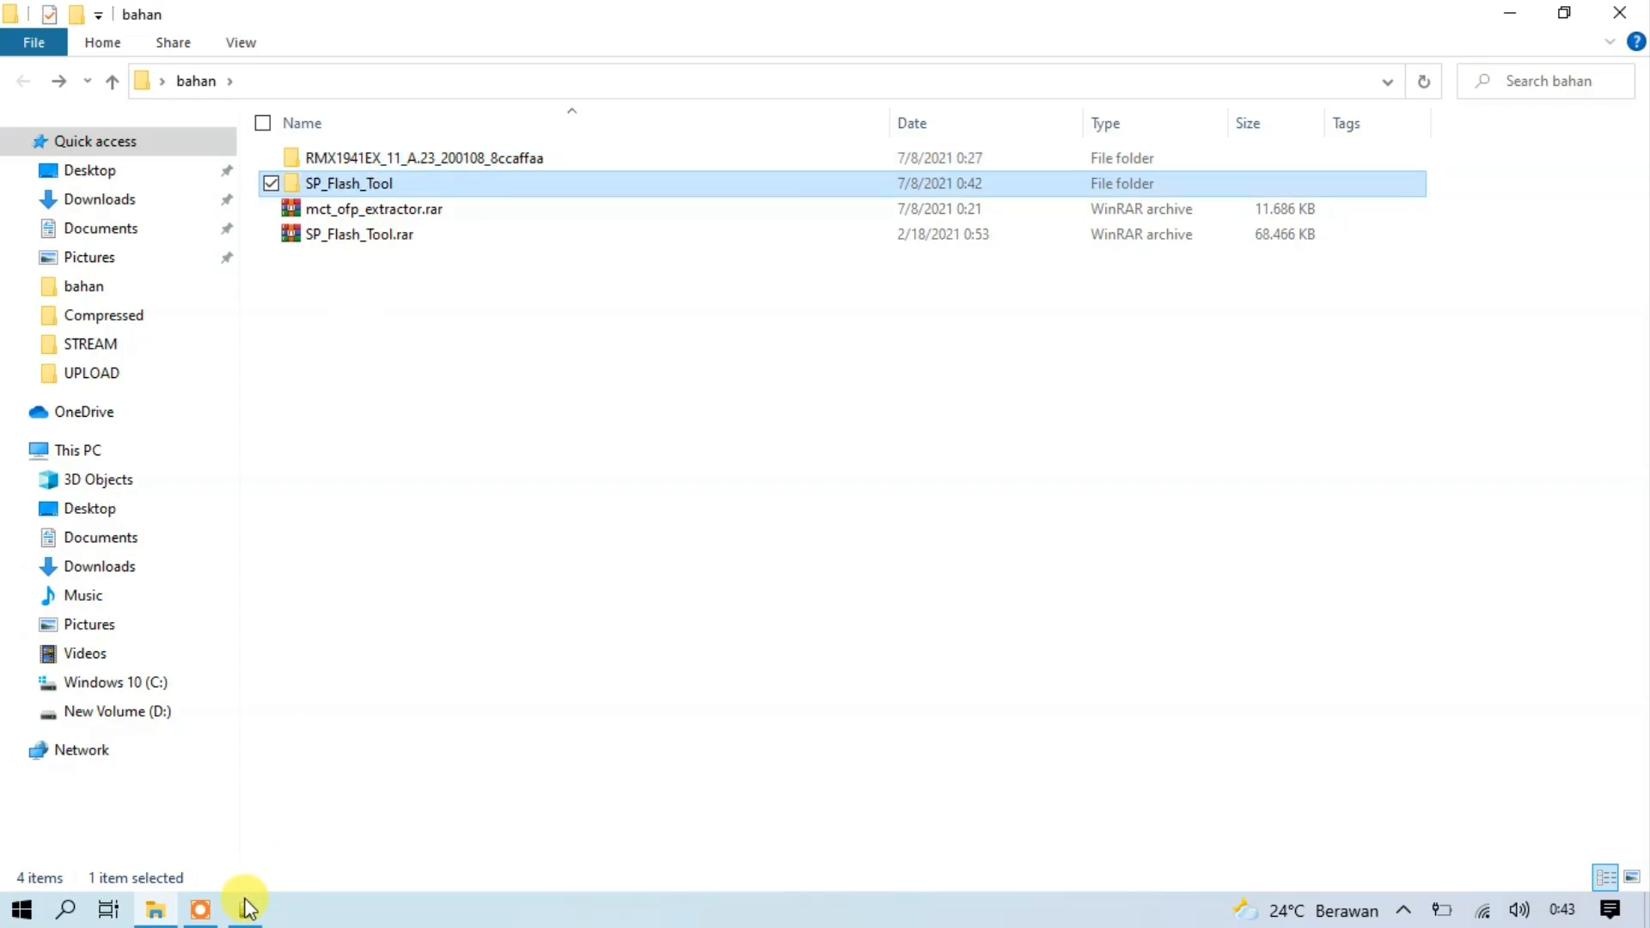
pyautogui.click(479, 421)
pyautogui.click(421, 210)
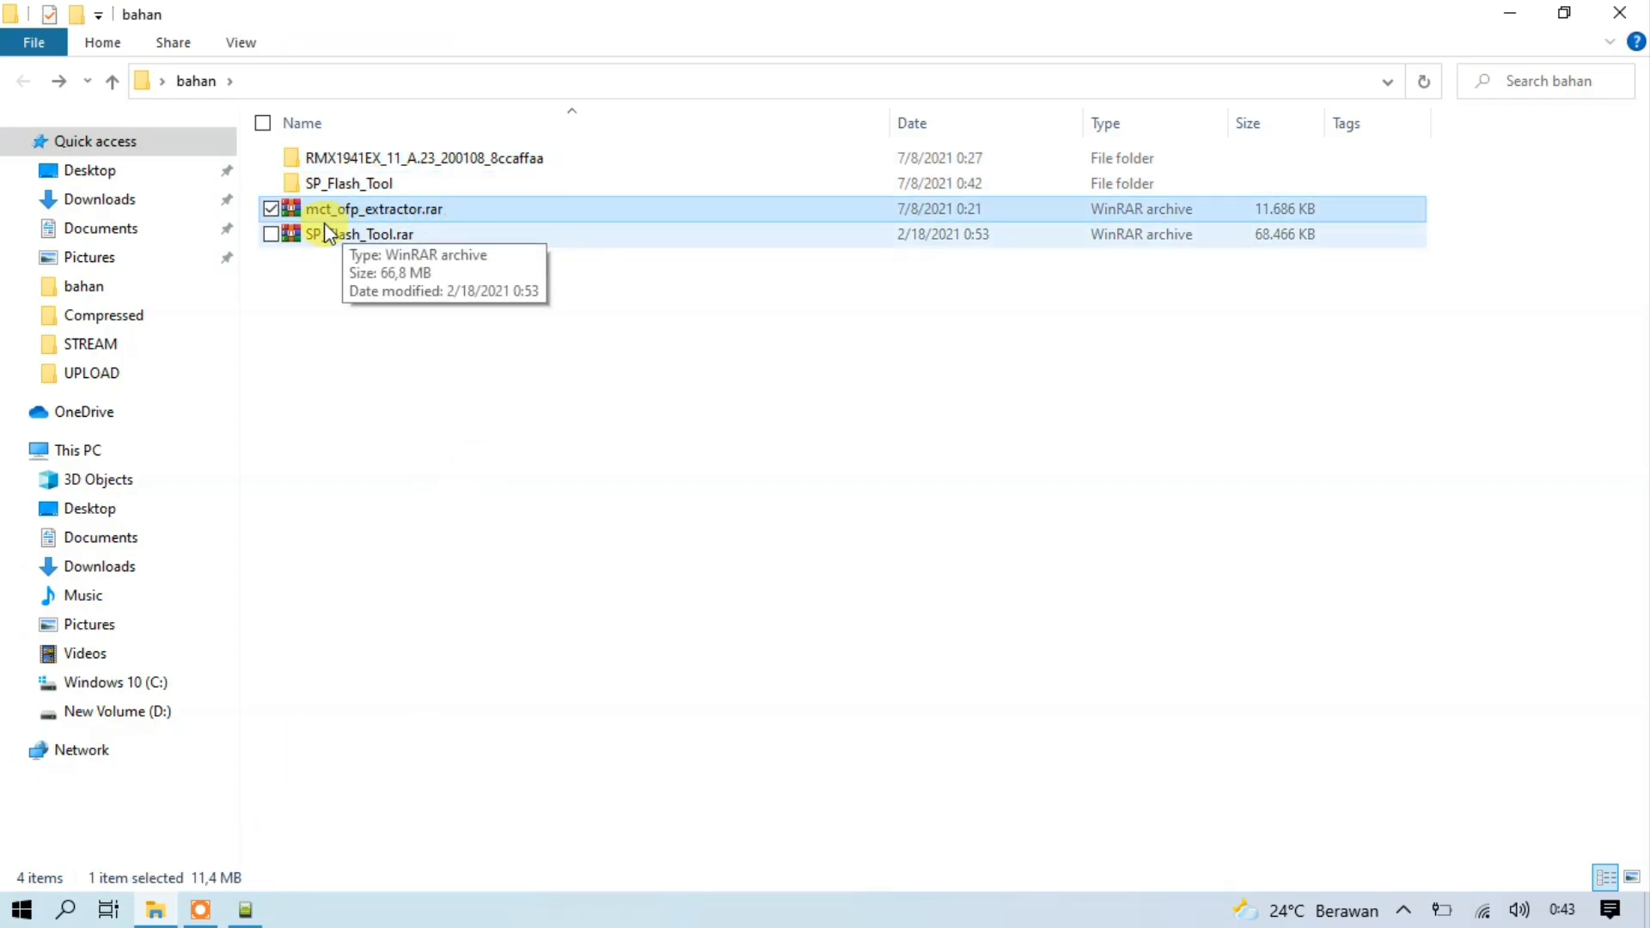
pyautogui.rightClick(415, 217)
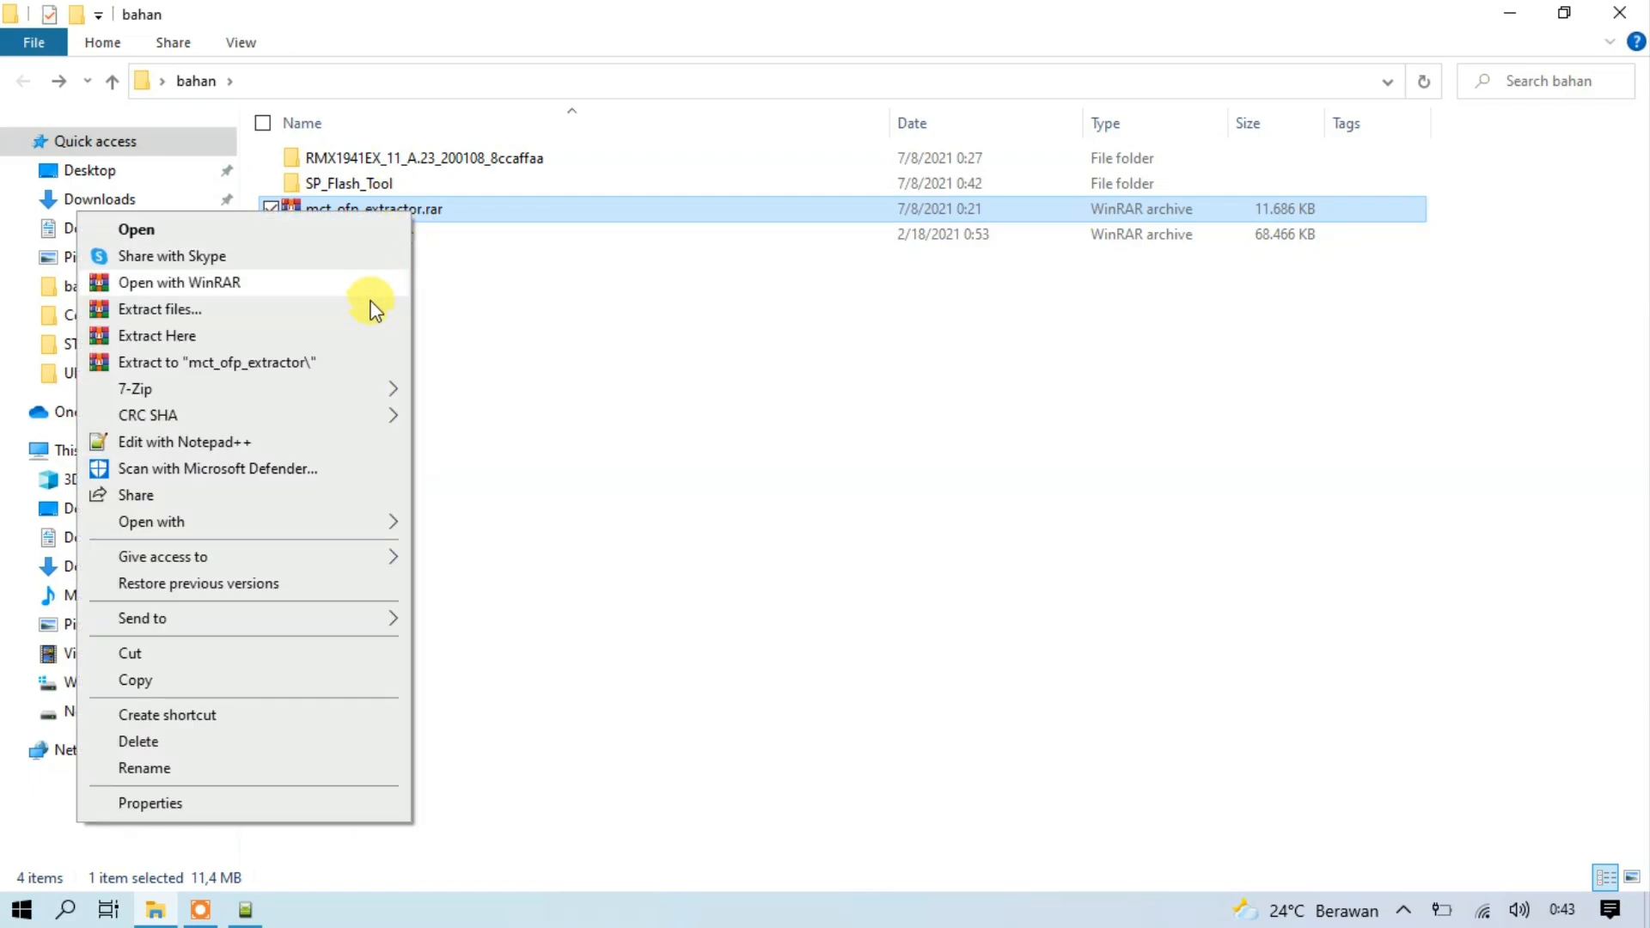
pyautogui.click(367, 339)
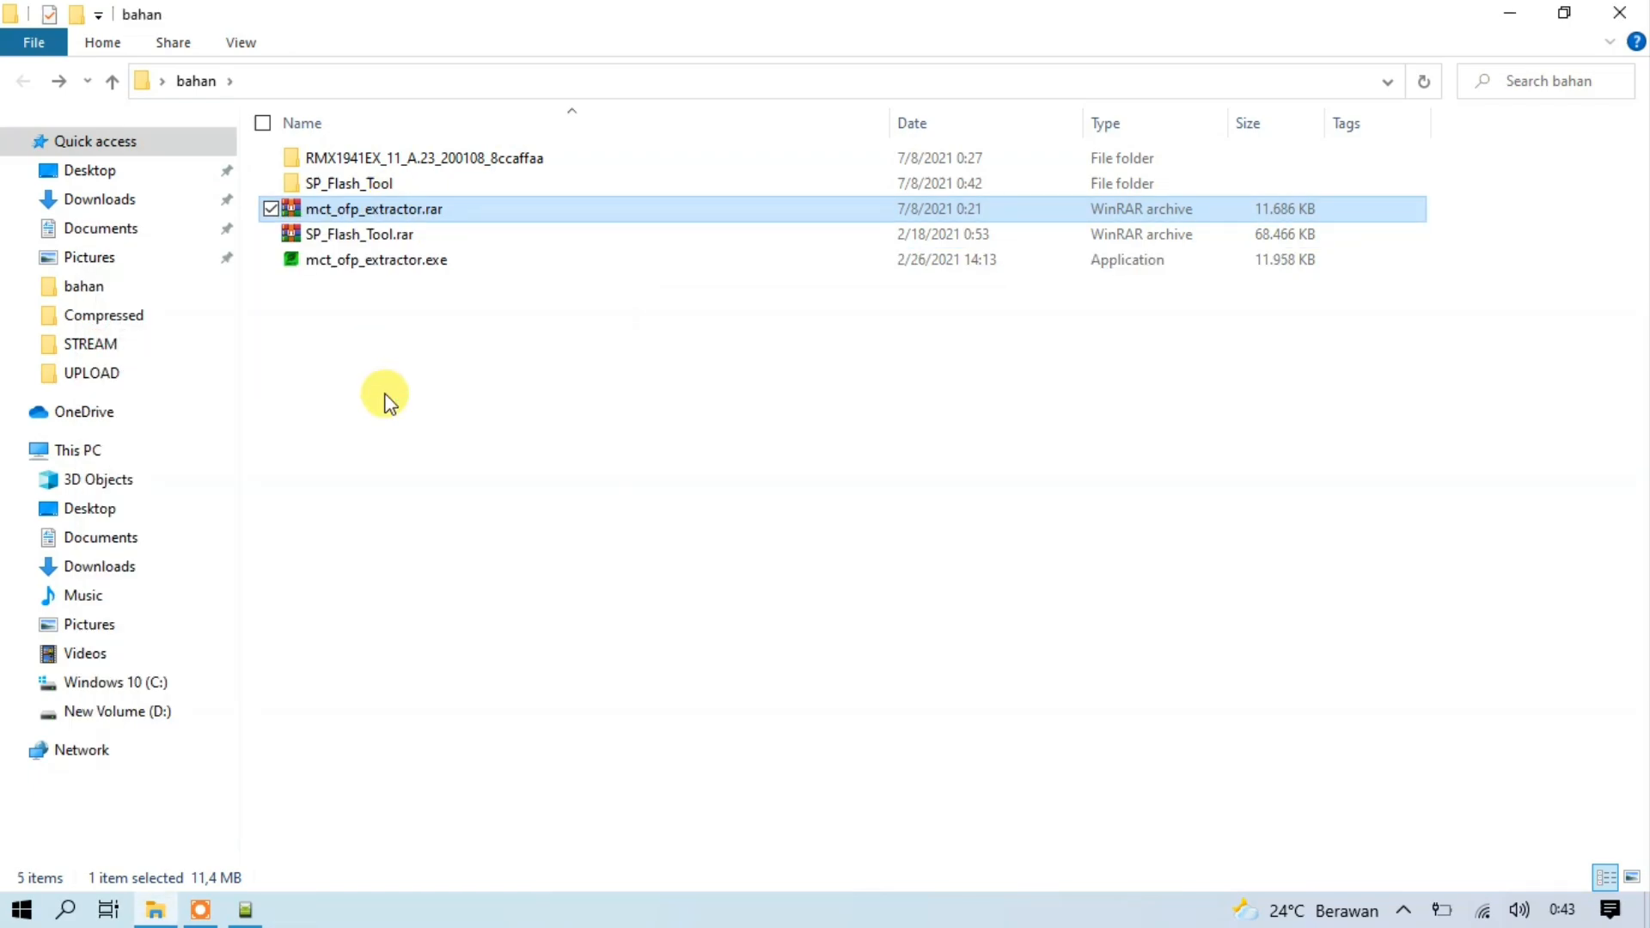
# Launch the extracted mct_ofp_extractor.exe from the bahan folder.
pyautogui.click(415, 266)
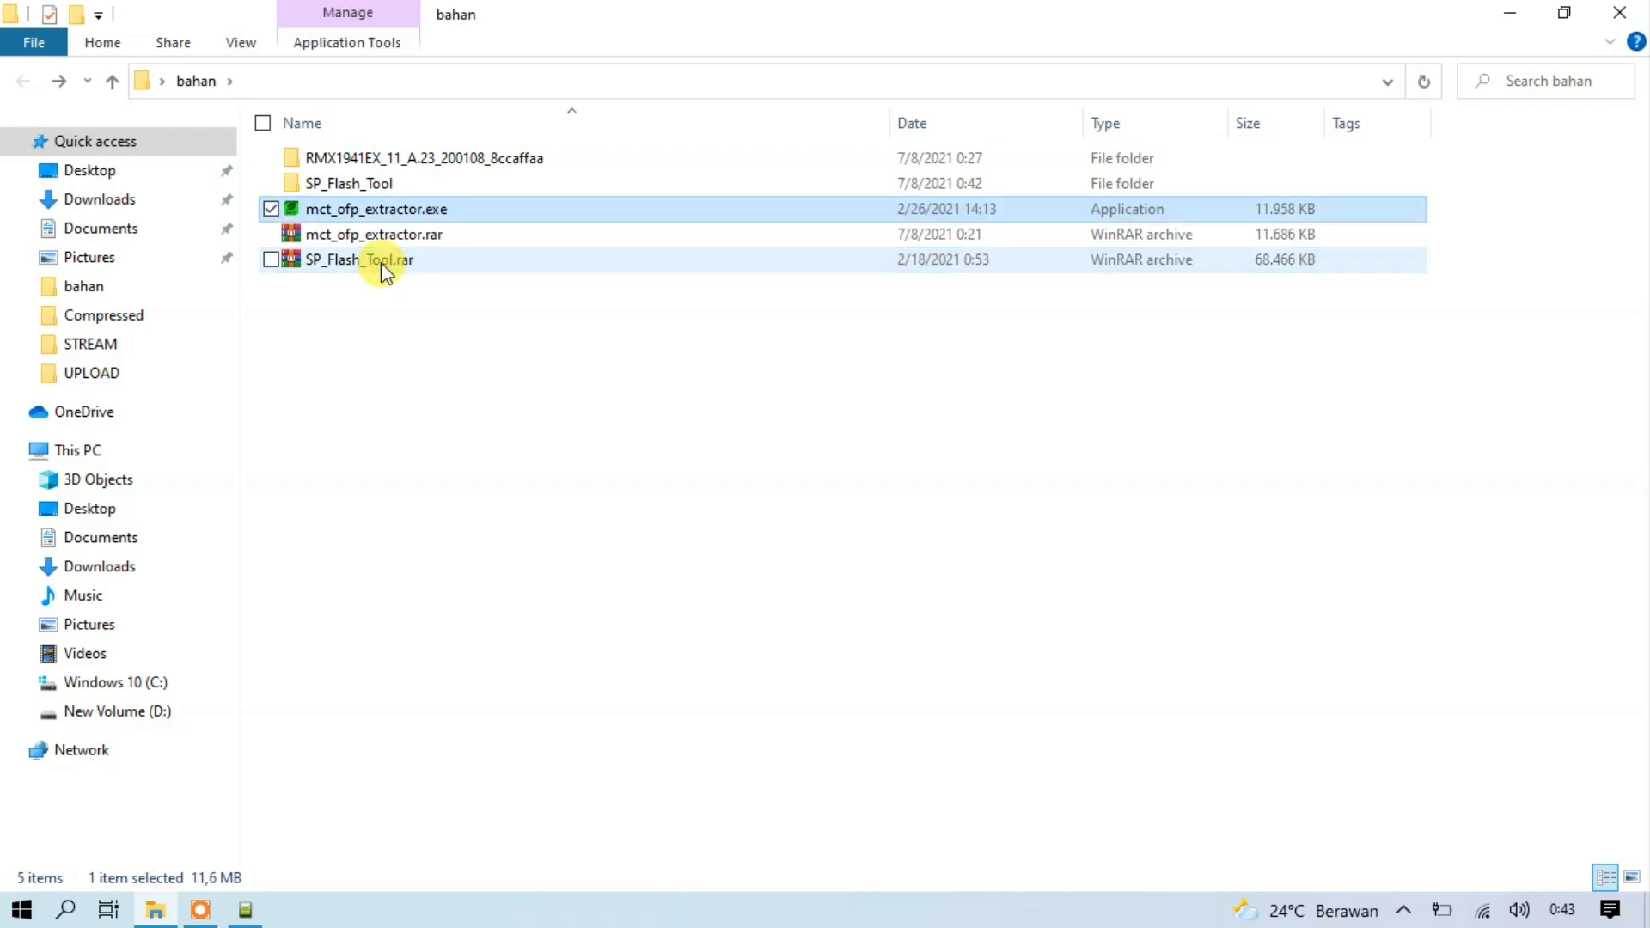
pyautogui.click(385, 261)
pyautogui.click(396, 216)
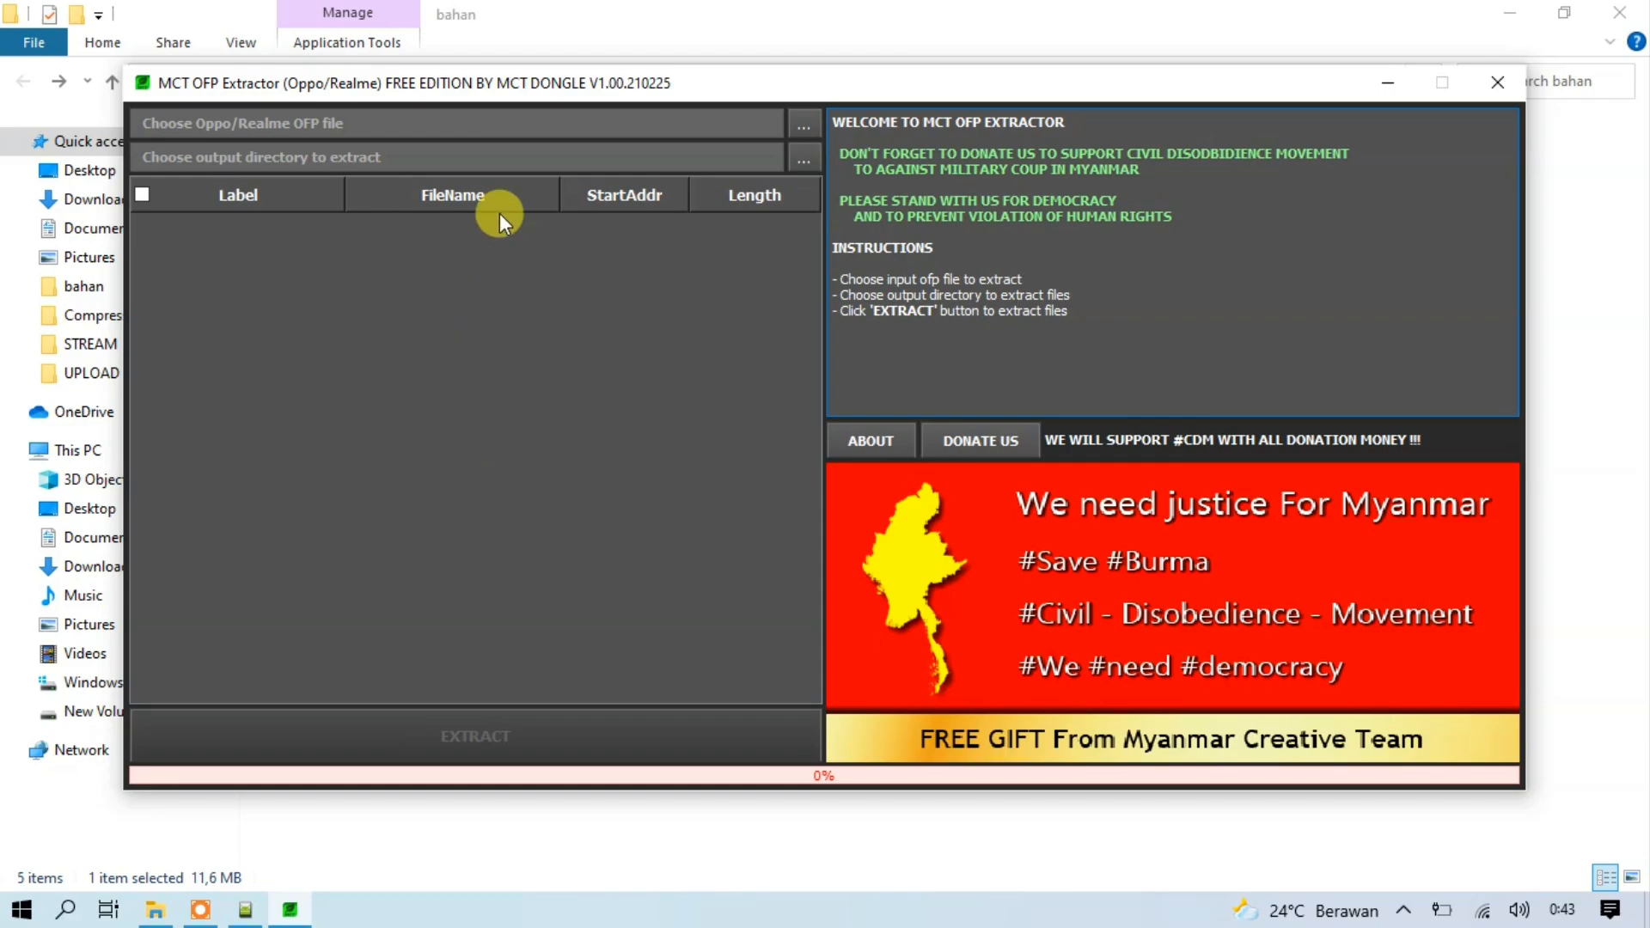
# Restore the bahan folder window to a smaller size and arrange it beside the extractor window.
pyautogui.moveTo(564, 89); pyautogui.dragTo(496, 107)
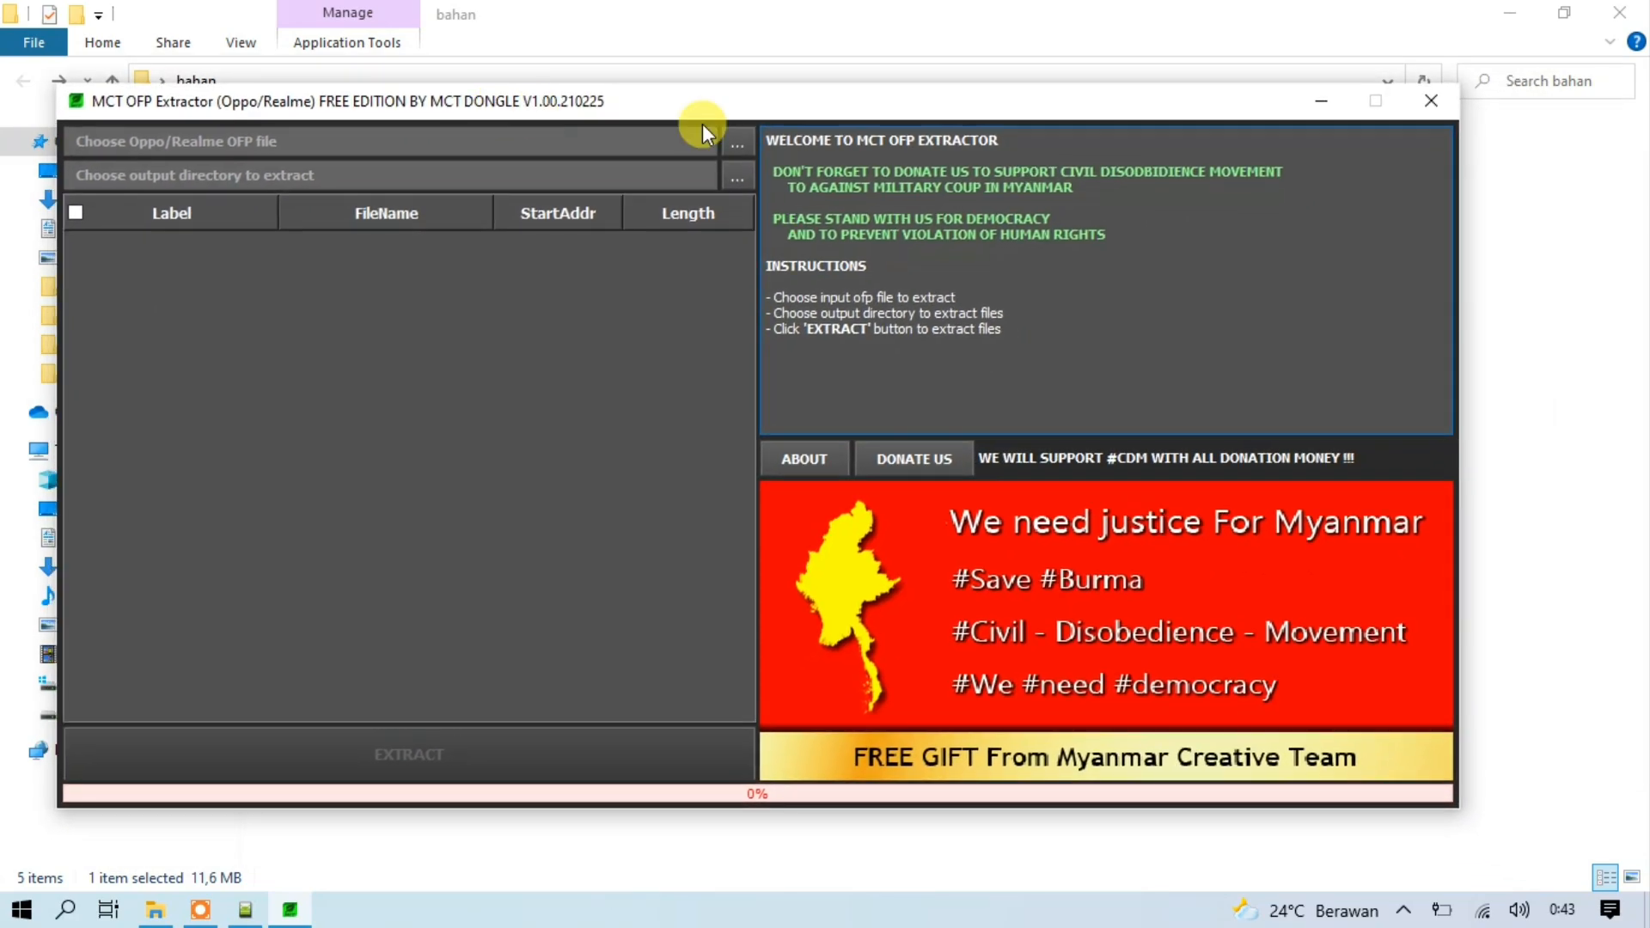
pyautogui.click(1562, 15)
pyautogui.moveTo(802, 99); pyautogui.dragTo(746, 23)
pyautogui.click(1566, 575)
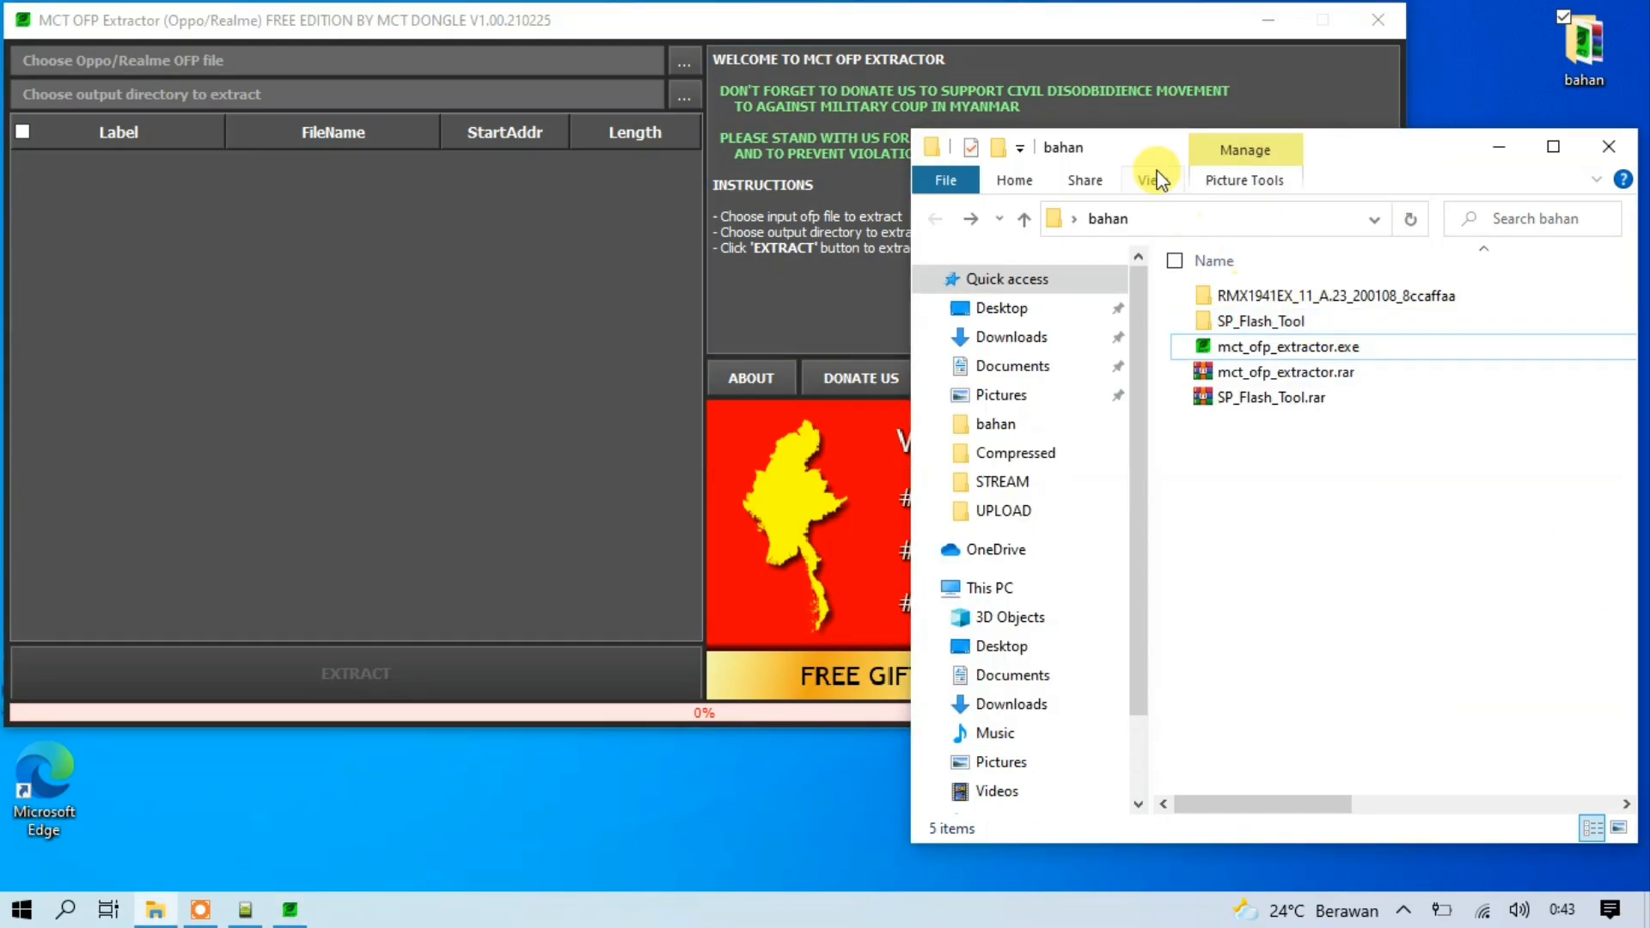
pyautogui.moveTo(1153, 155); pyautogui.dragTo(1214, 185)
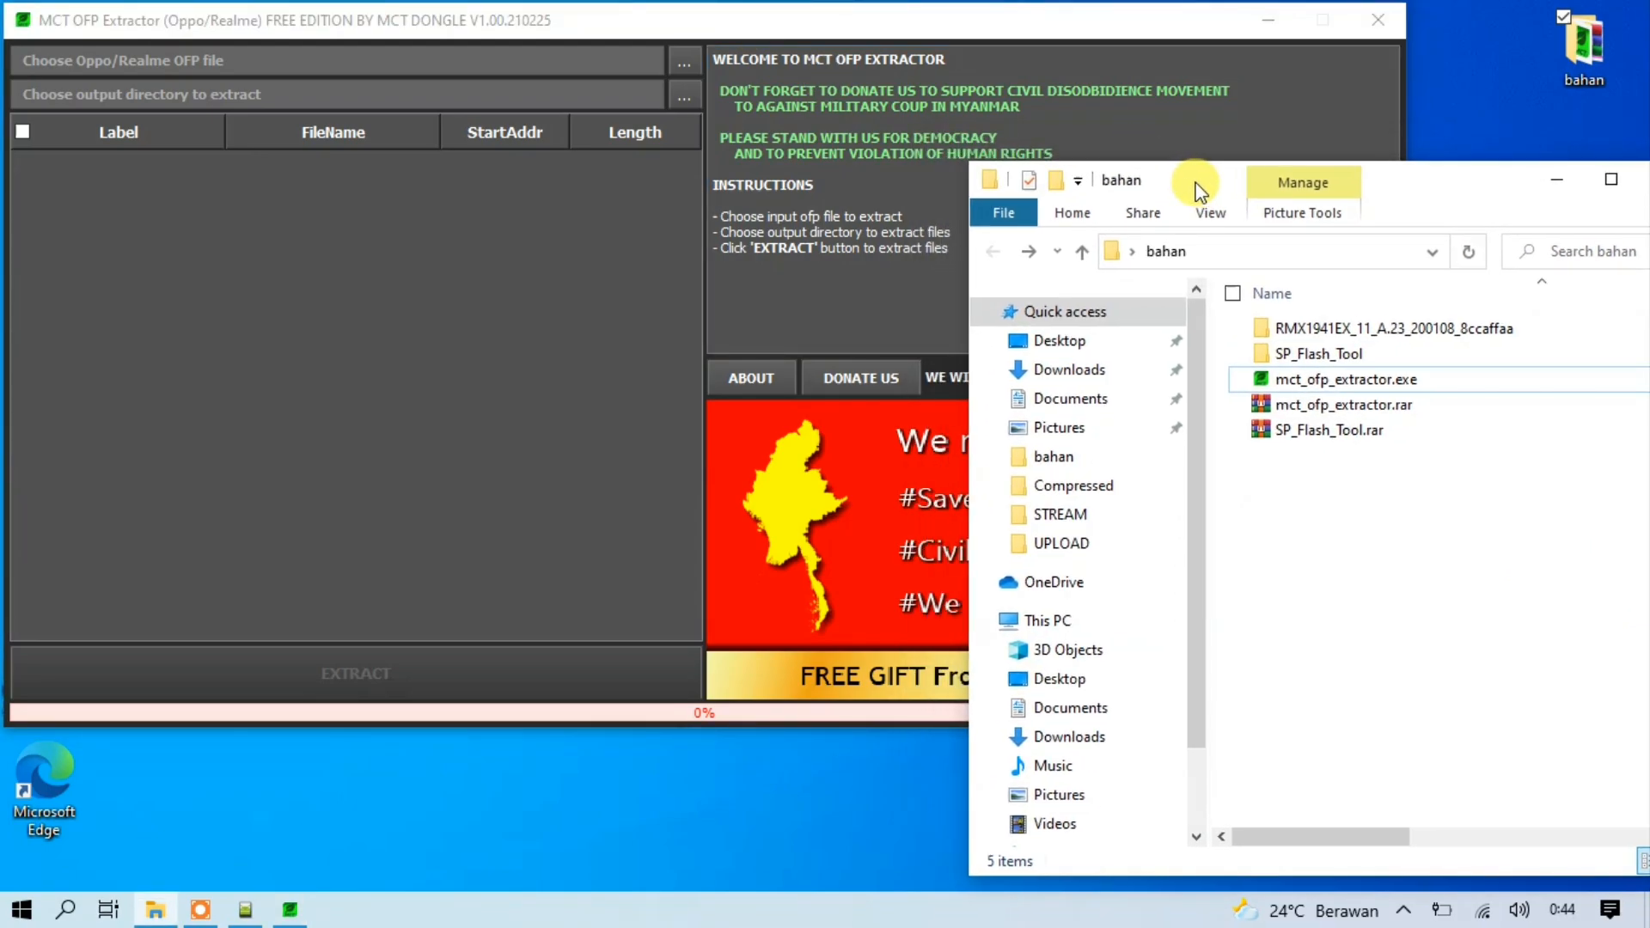
# Open the RMX1941EX_11_A.23_200108_8ccaffaa folder in the file window and select its OFP file.
pyautogui.doubleClick(1345, 324)
pyautogui.moveTo(1315, 196); pyautogui.dragTo(1228, 161)
pyautogui.click(1416, 373)
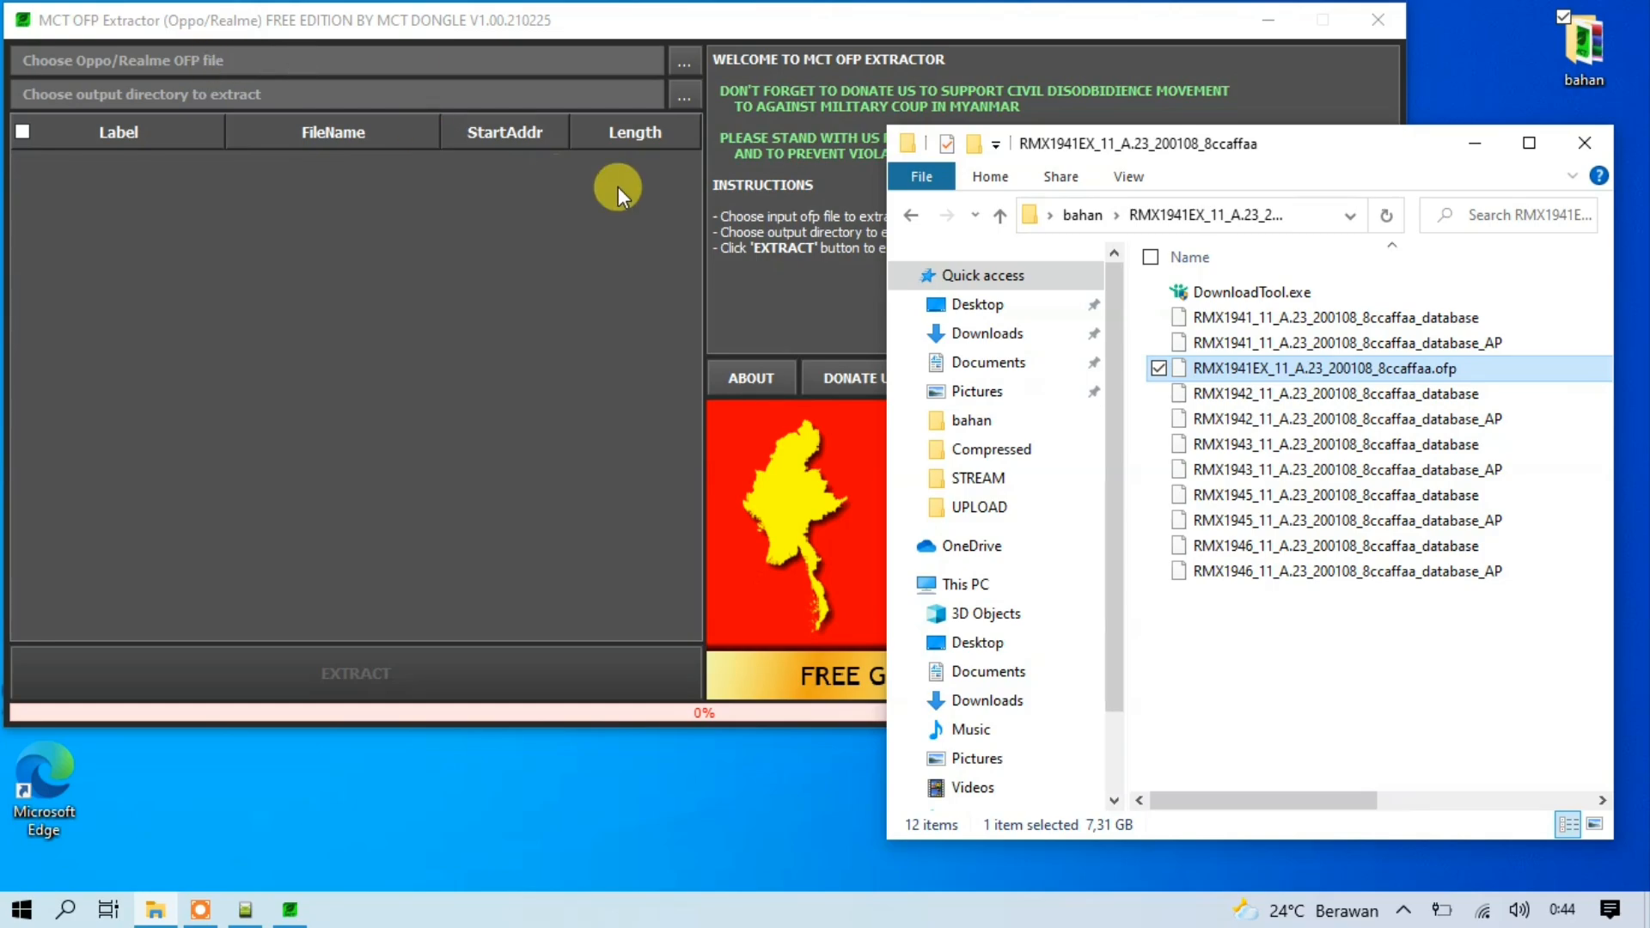
# Load RMX1941EX_11_A.23_200108_8ccaffaa.ofp from the firmware folder in bahan as the extractor's input OFP file.
pyautogui.click(682, 62)
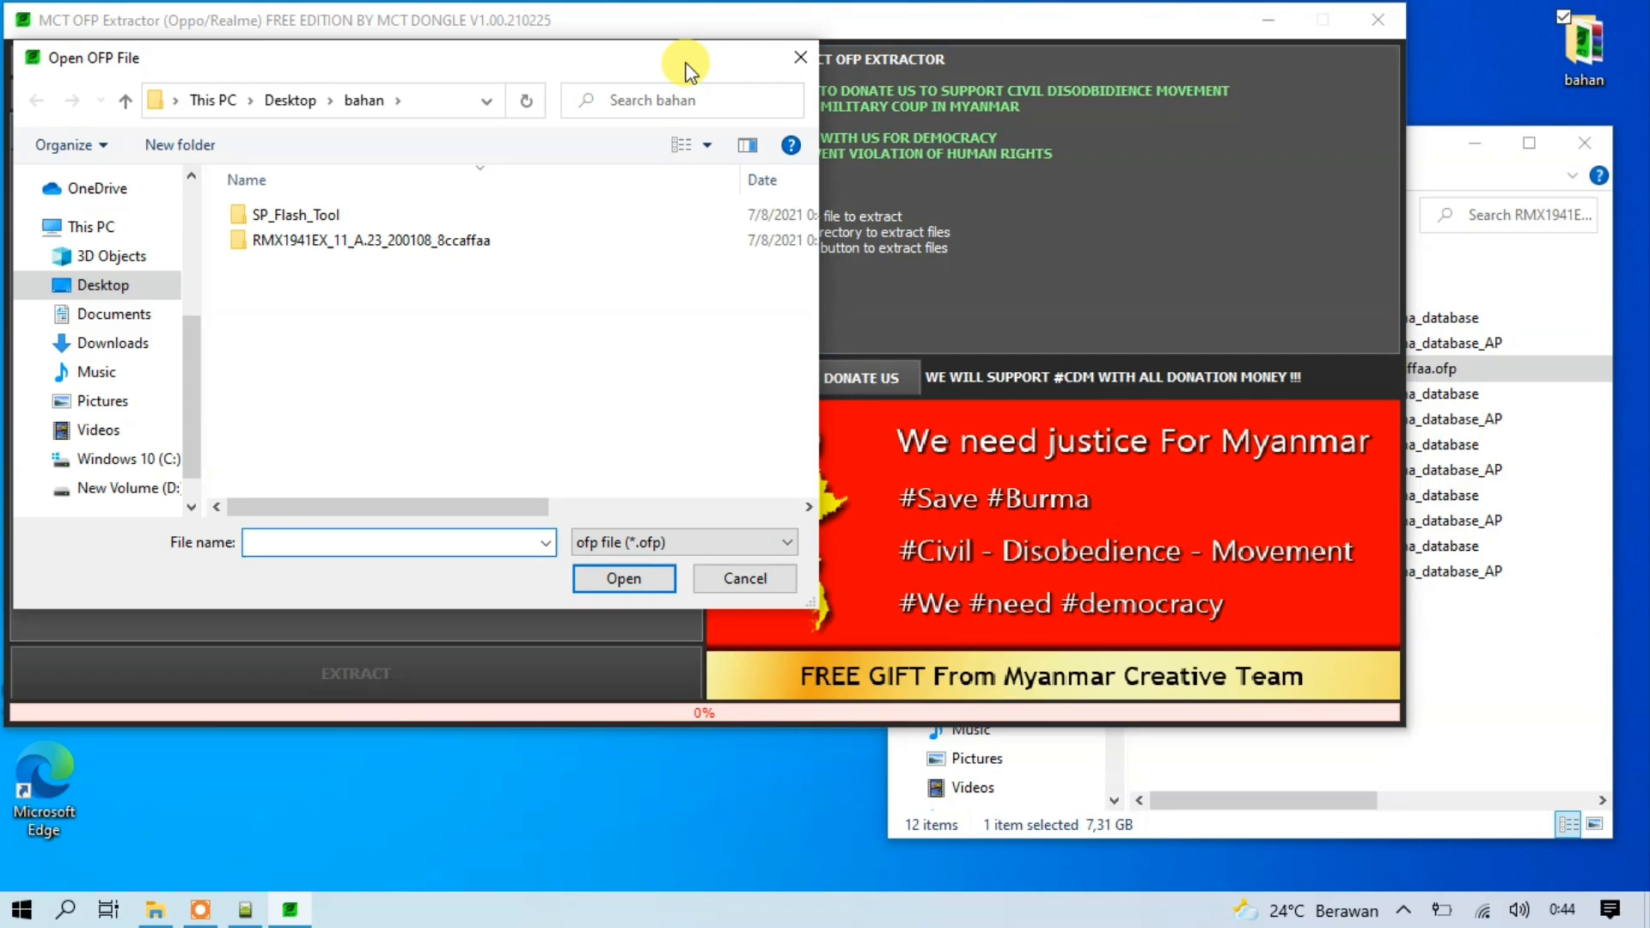
pyautogui.click(354, 244)
pyautogui.click(167, 285)
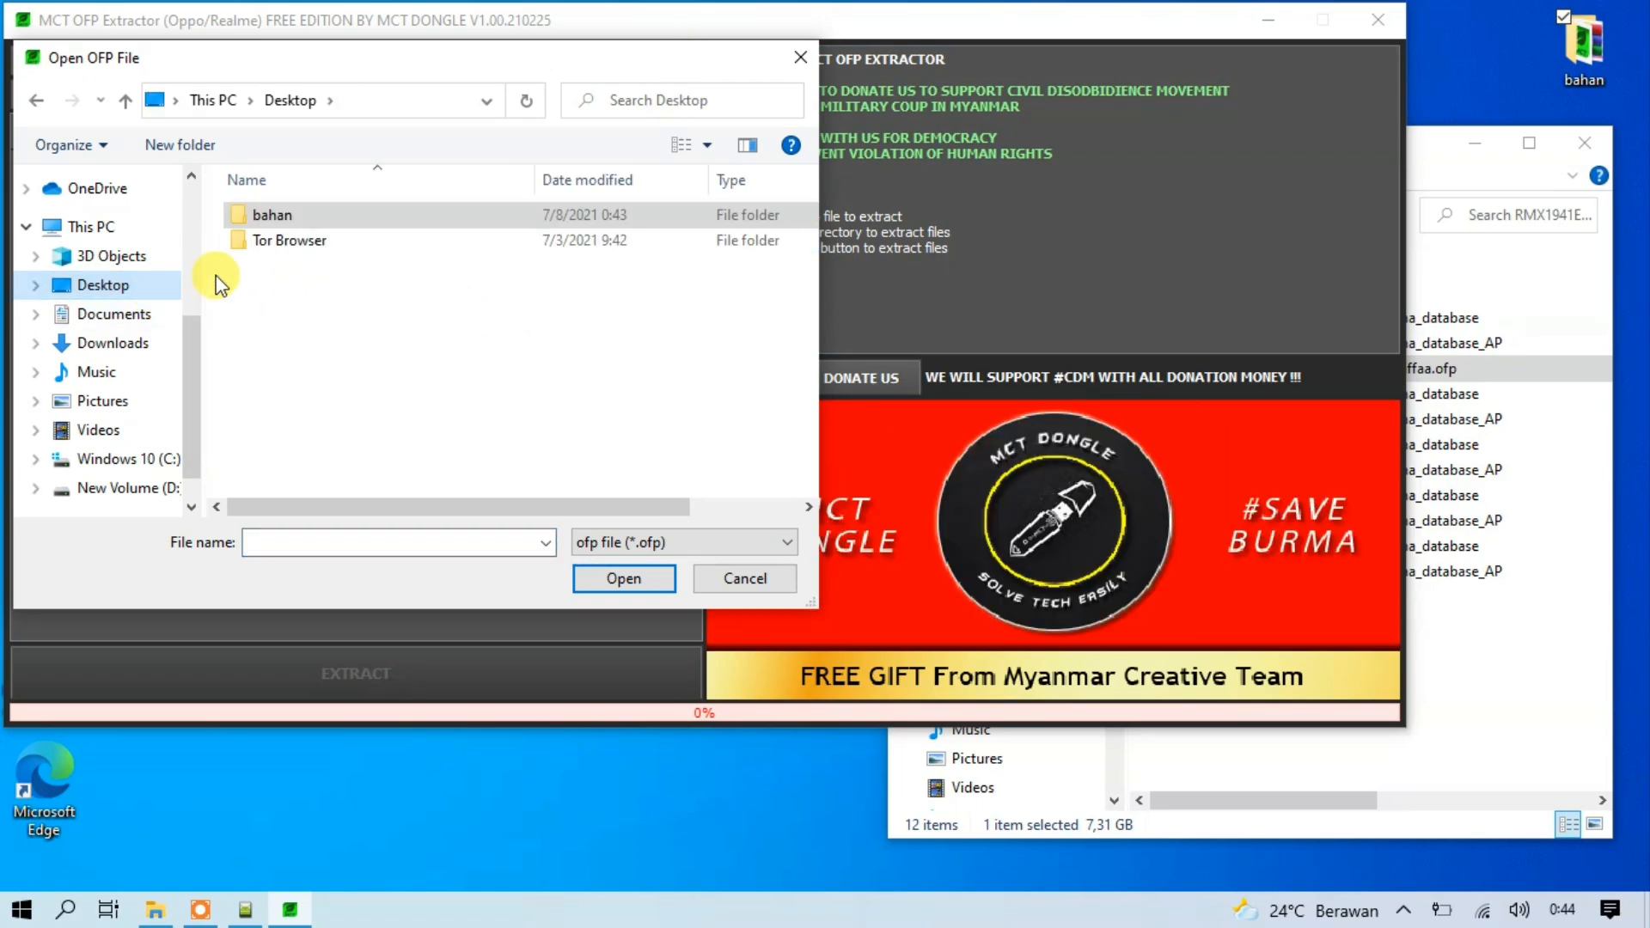
pyautogui.doubleClick(299, 216)
pyautogui.click(326, 244)
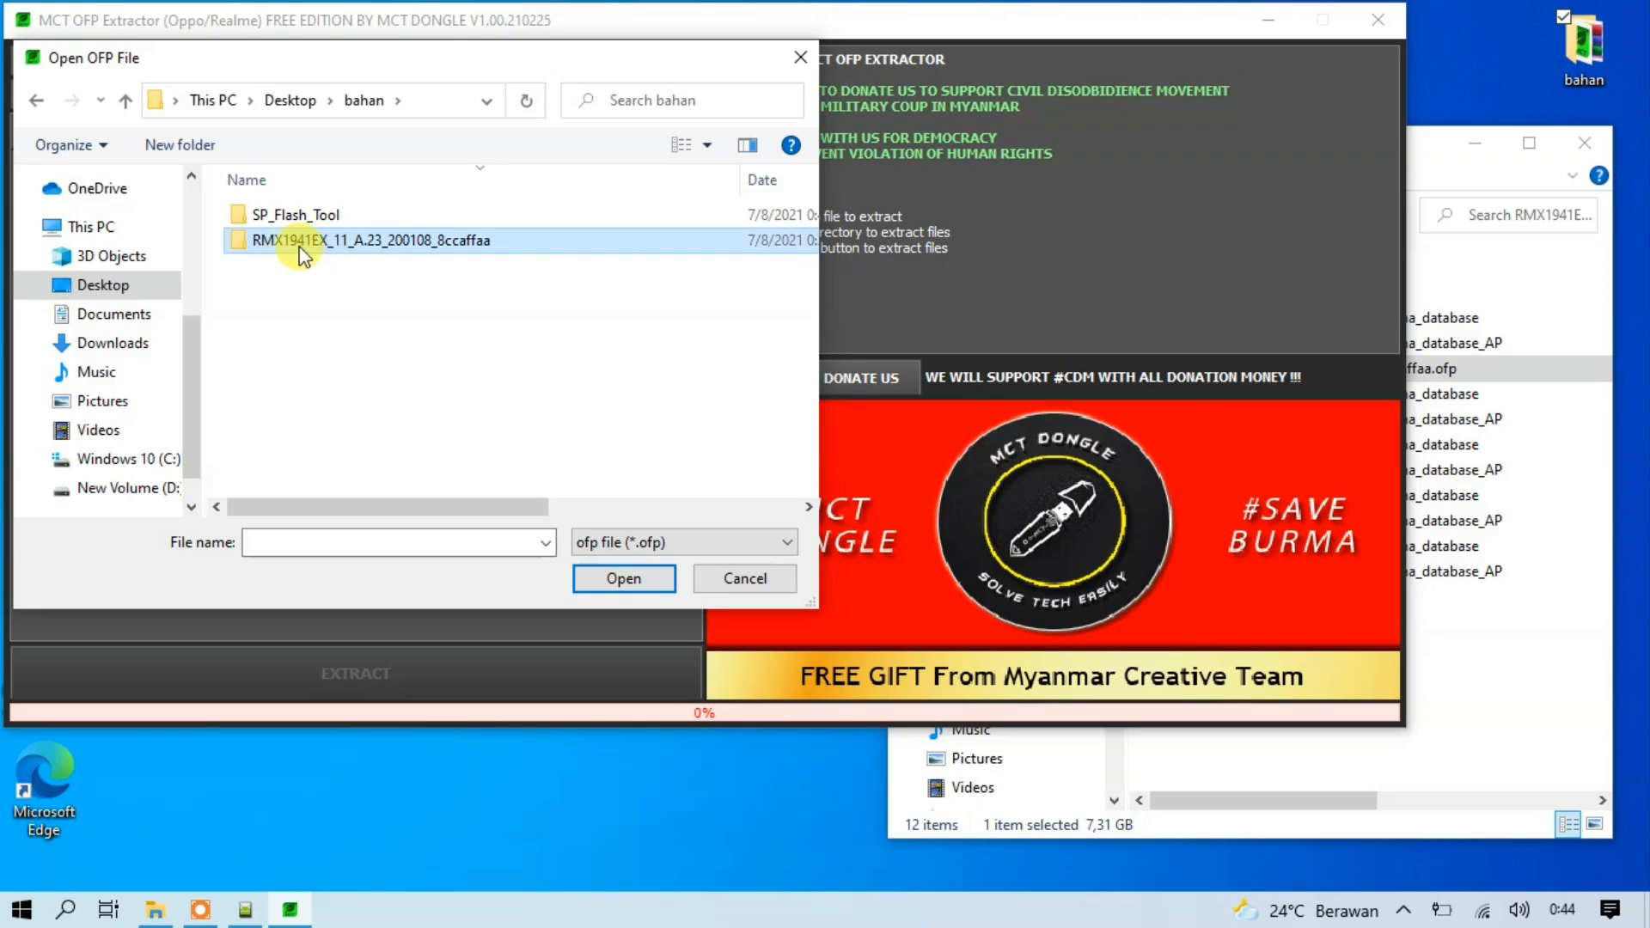
pyautogui.doubleClick(383, 240)
pyautogui.click(376, 220)
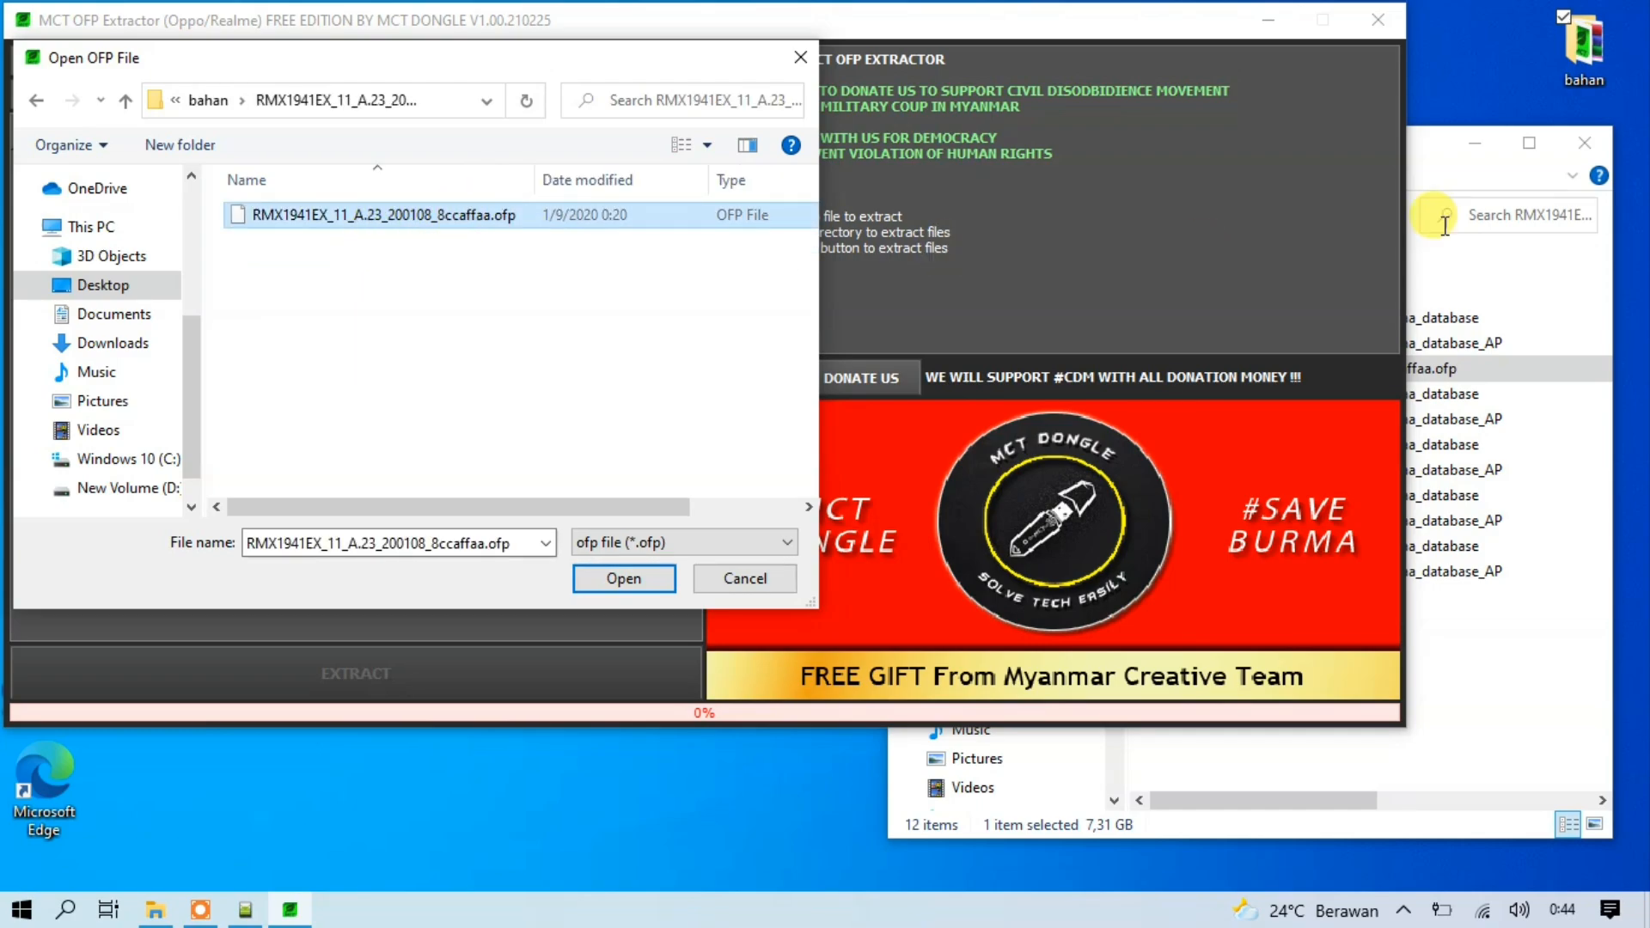
pyautogui.click(1440, 173)
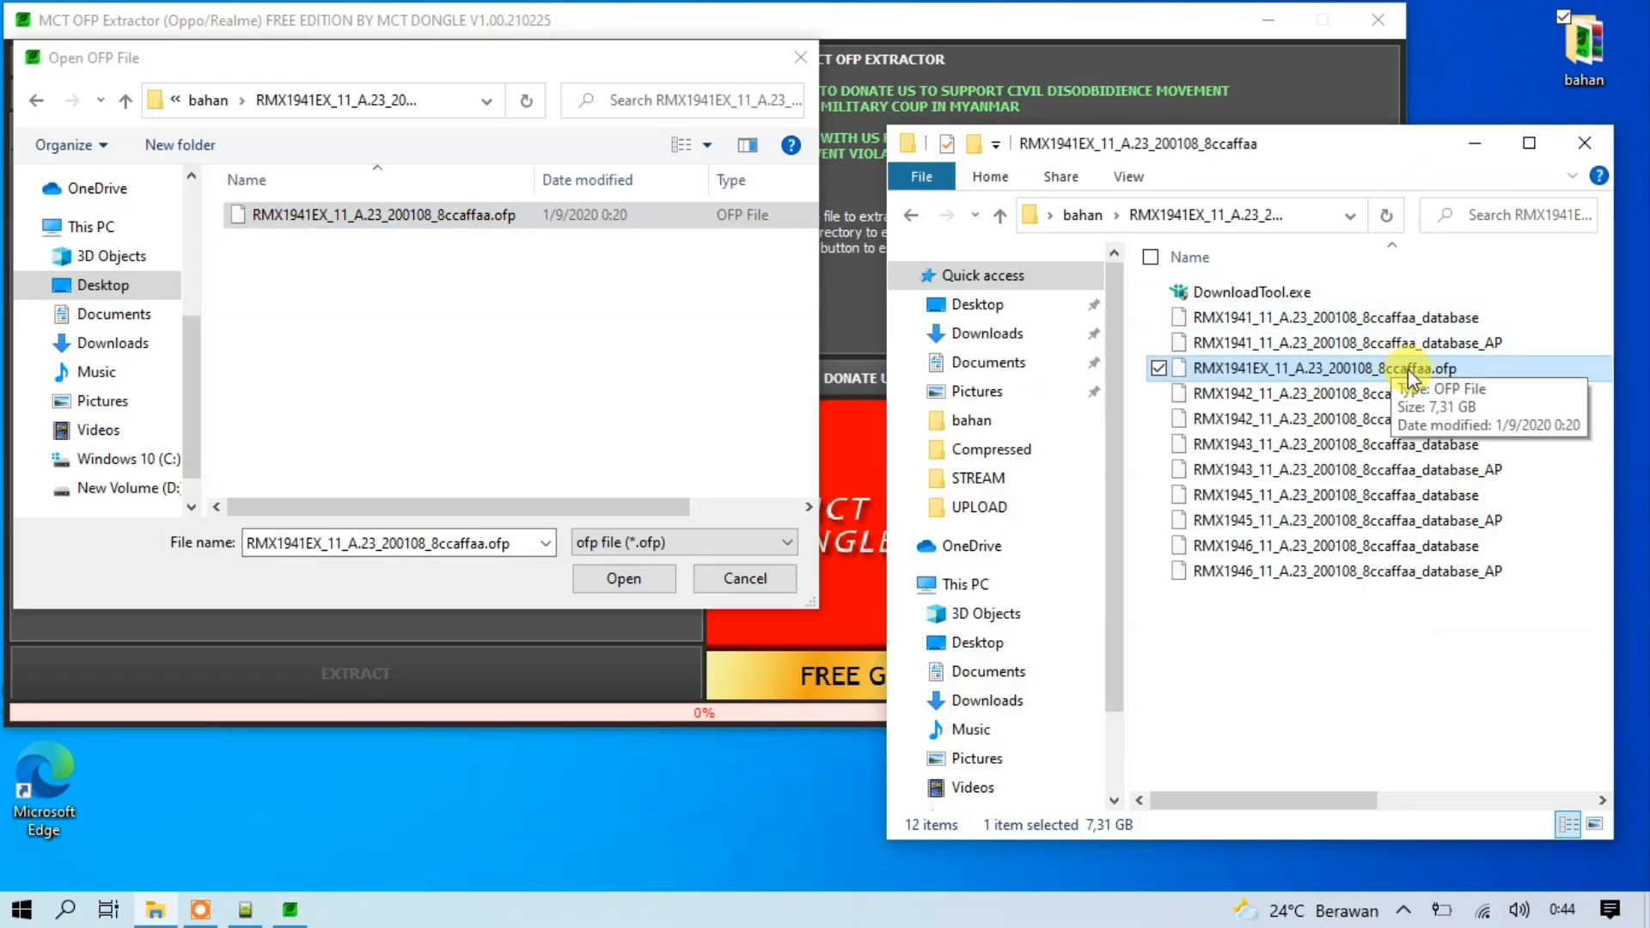
pyautogui.click(465, 225)
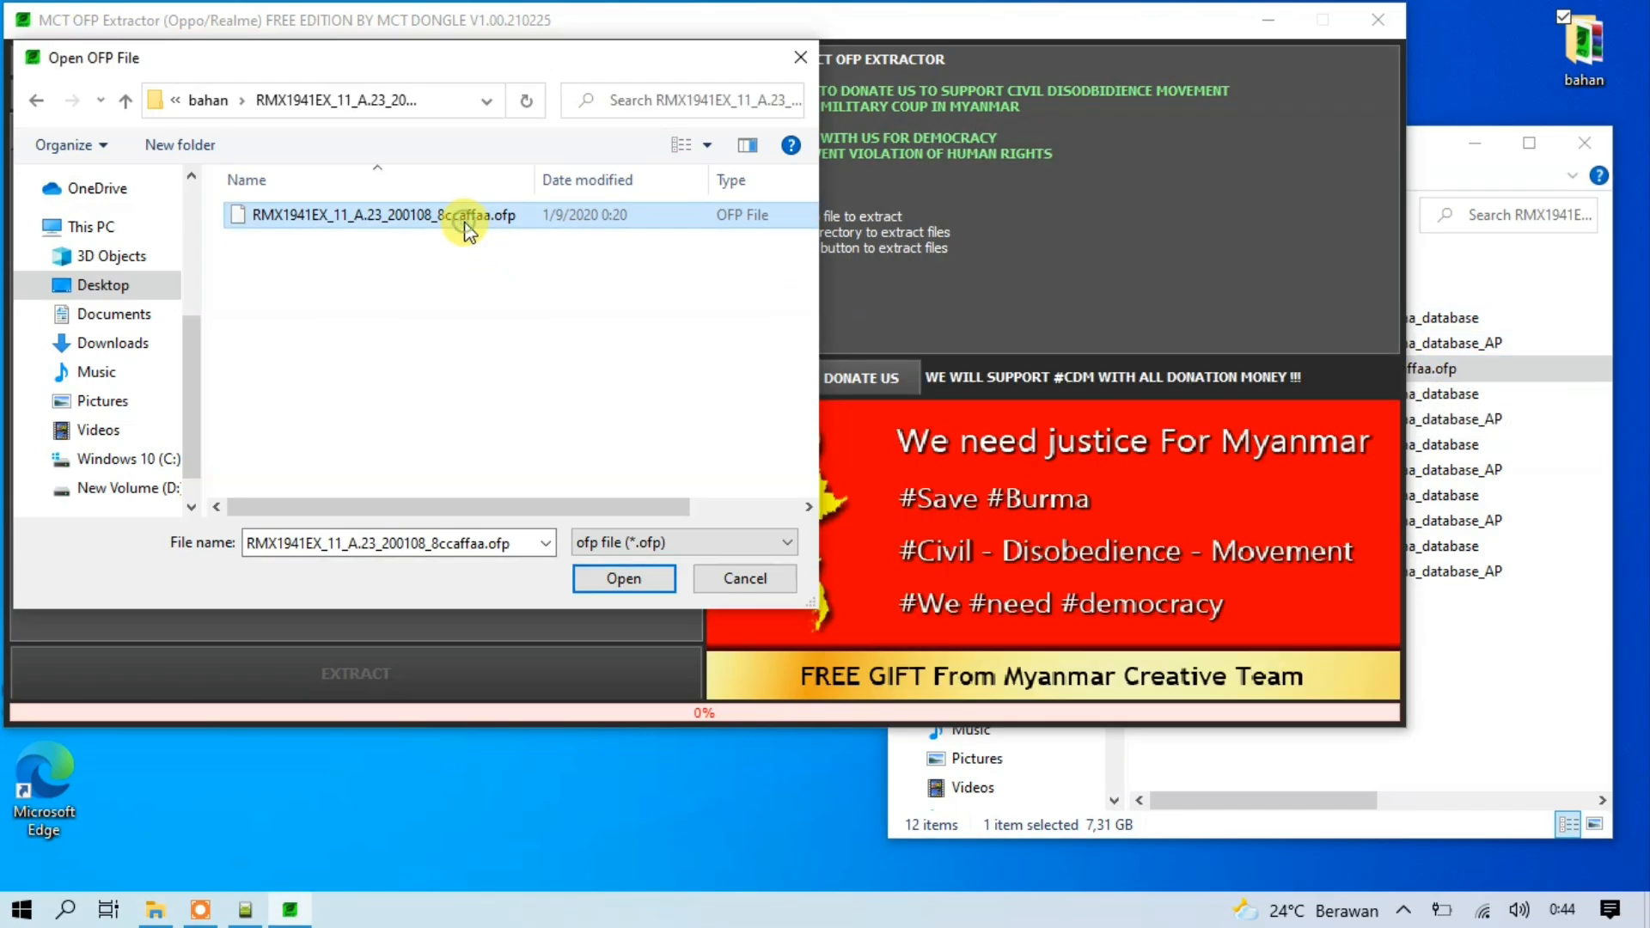
pyautogui.click(625, 578)
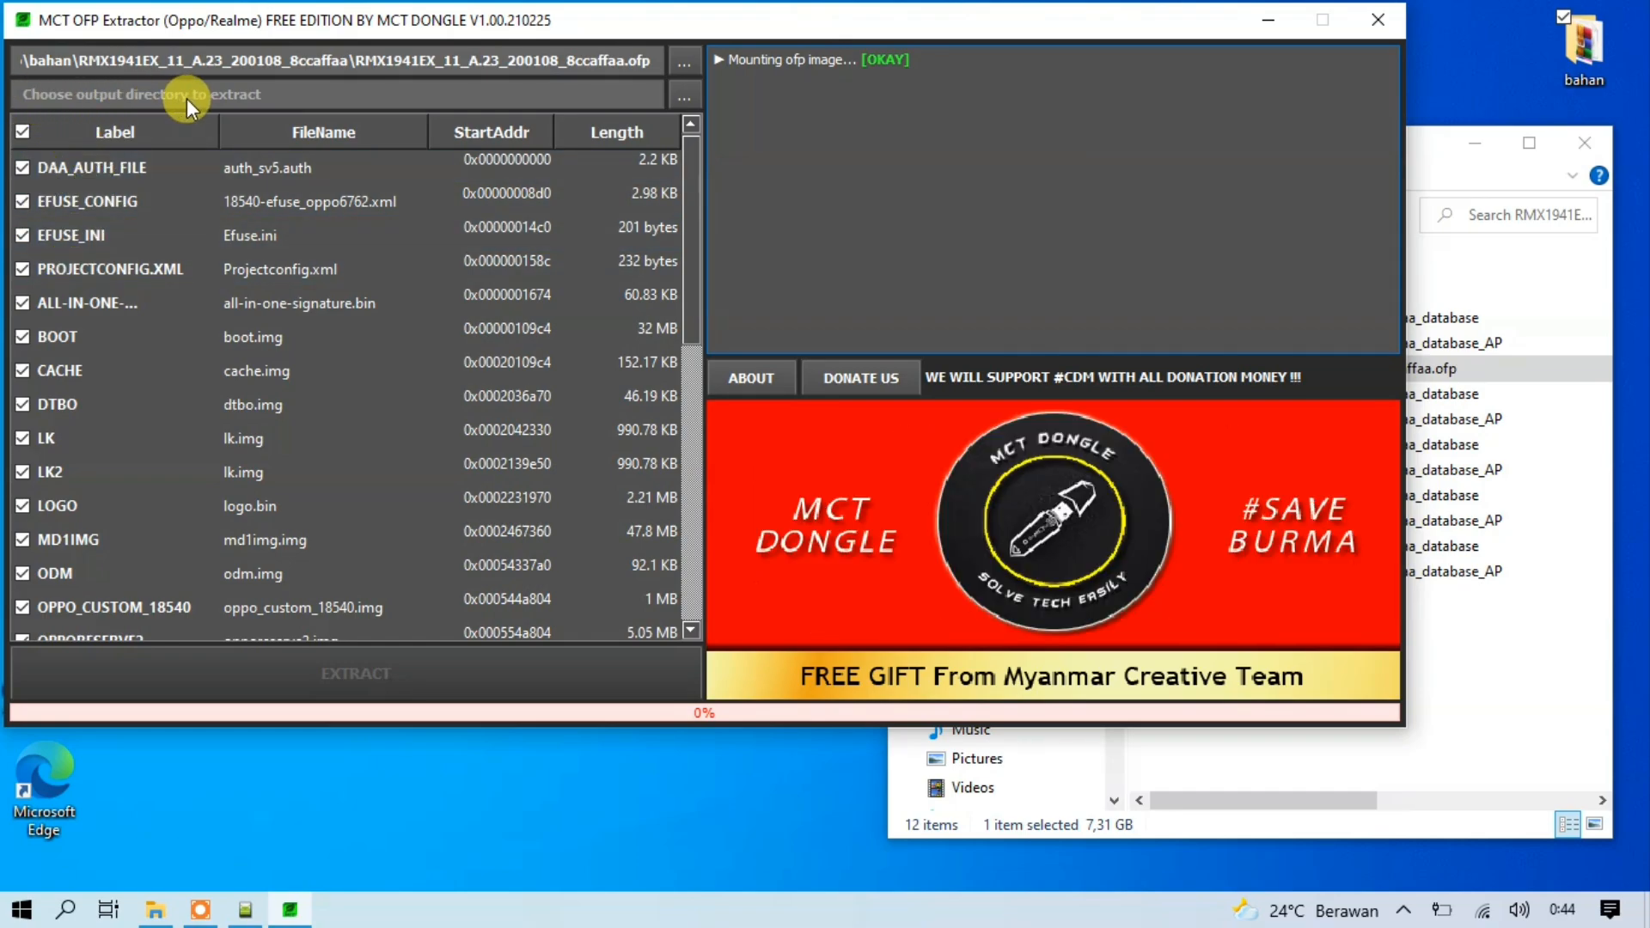
# Create a new folder named firmware inside the bahan folder.
pyautogui.click(1433, 168)
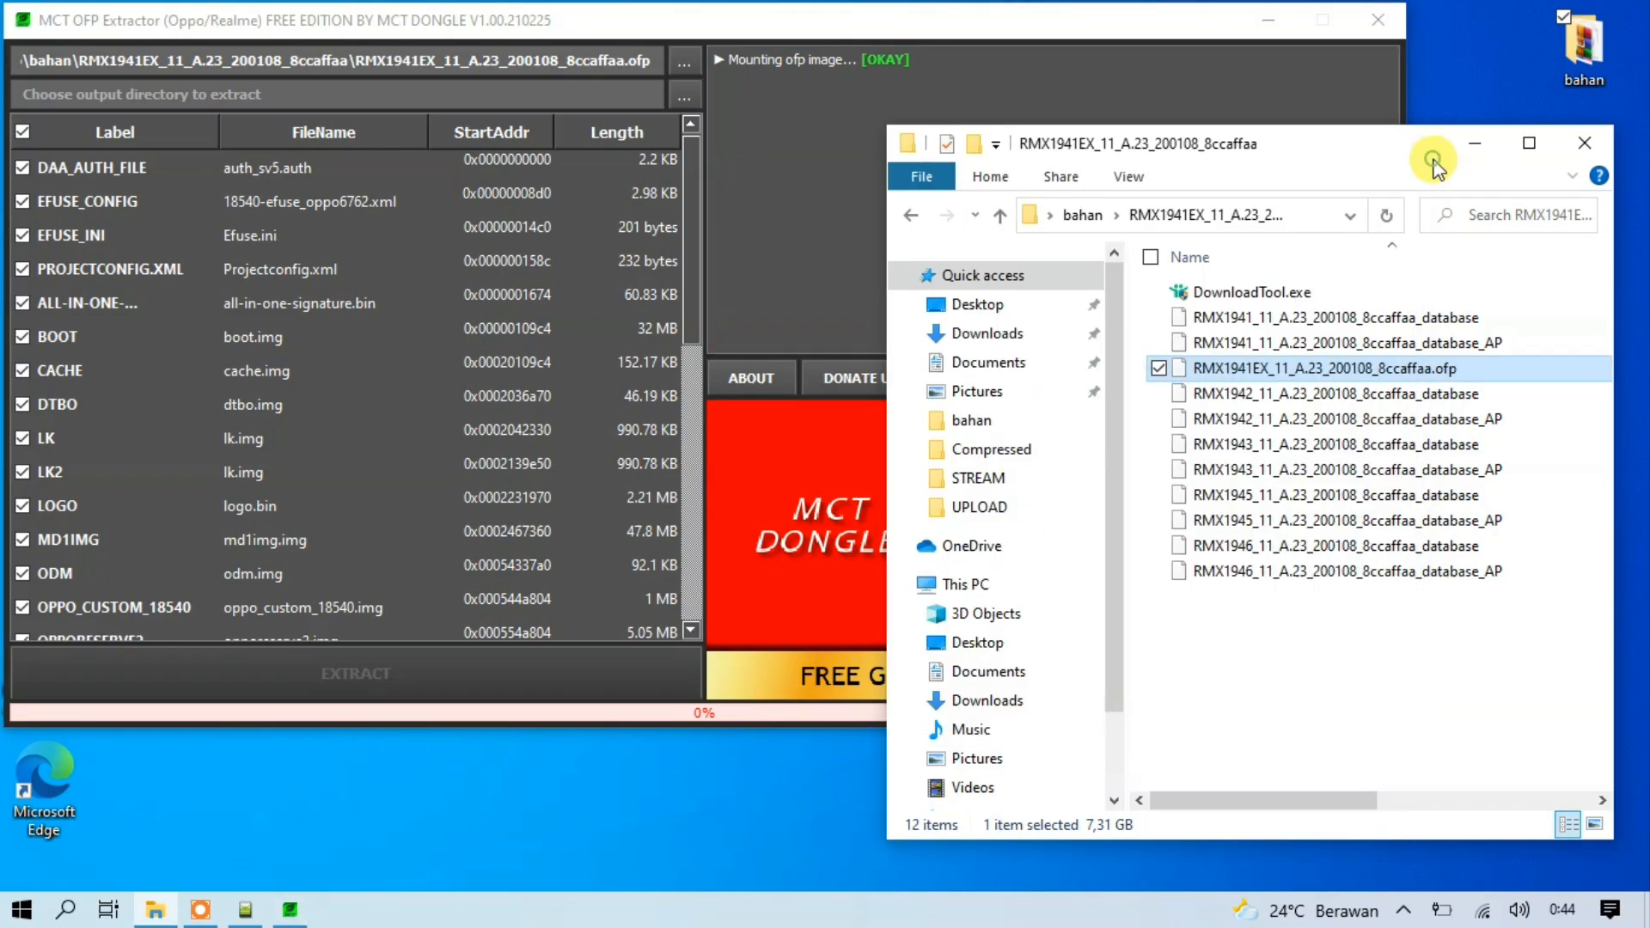
pyautogui.click(913, 216)
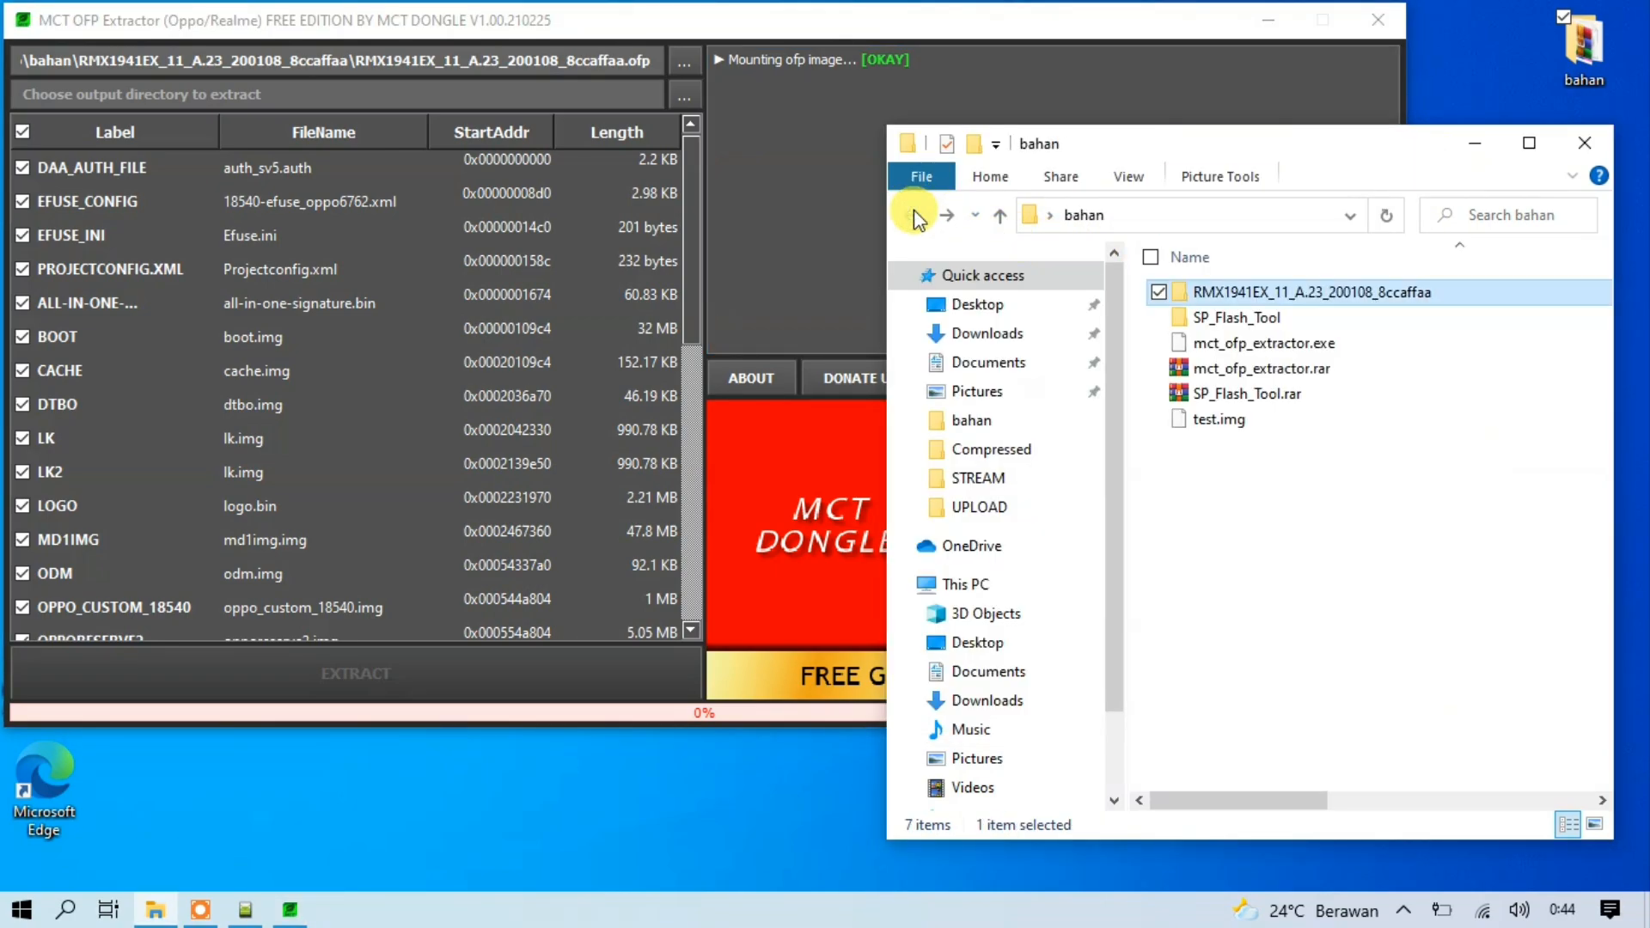
pyautogui.rightClick(1297, 507)
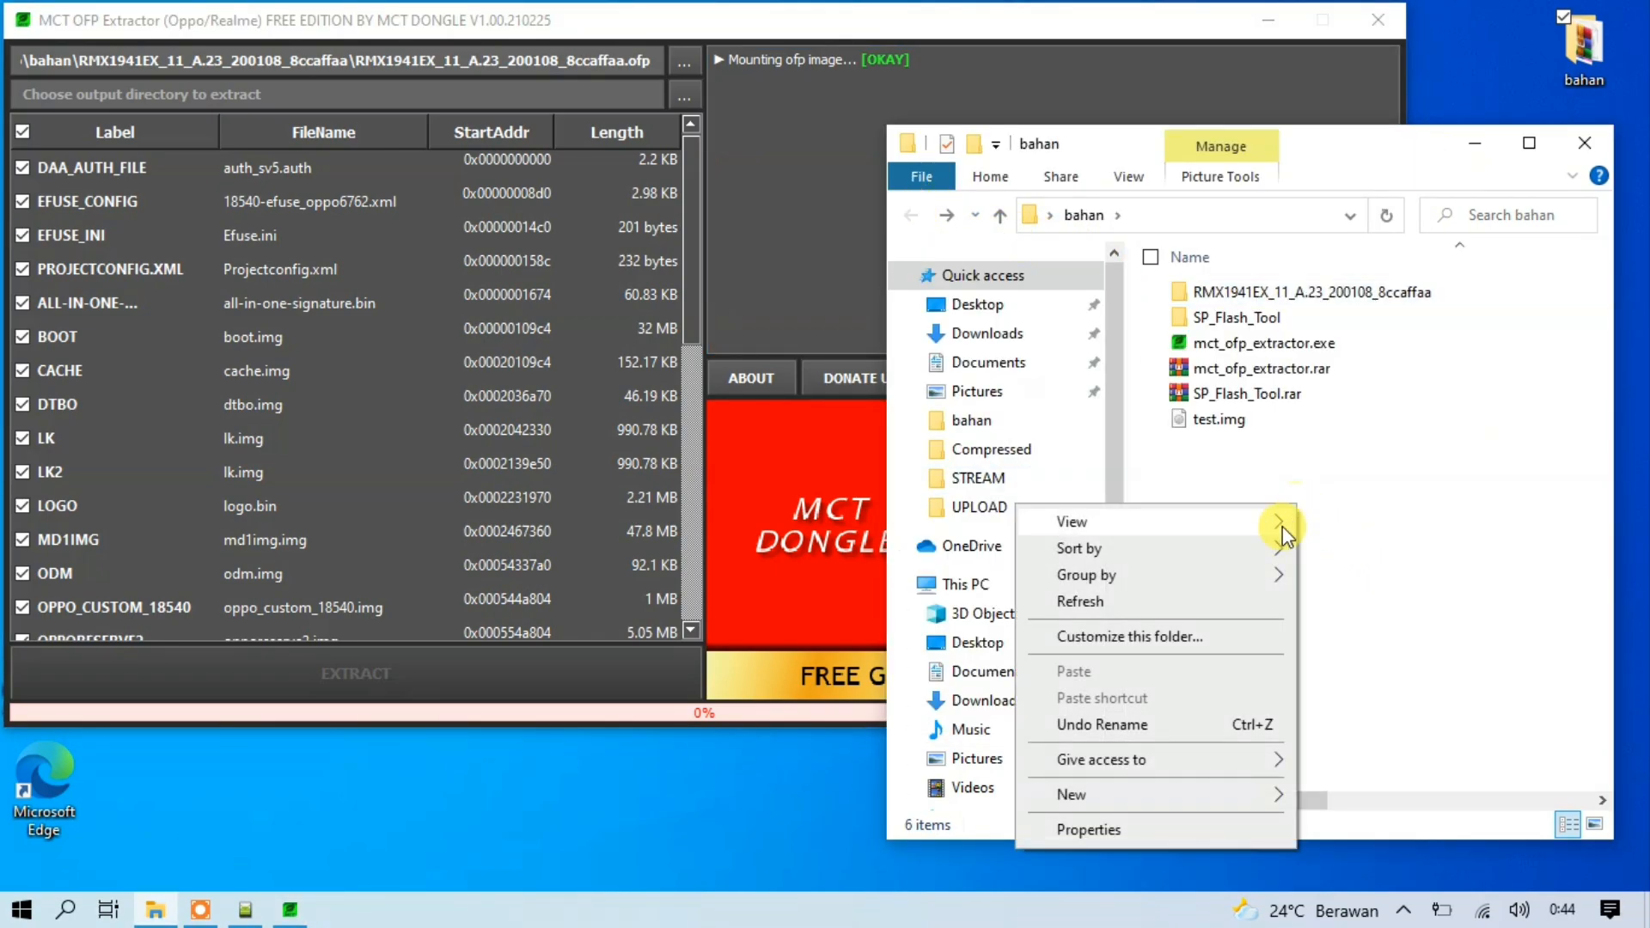
pyautogui.moveTo(1167, 790)
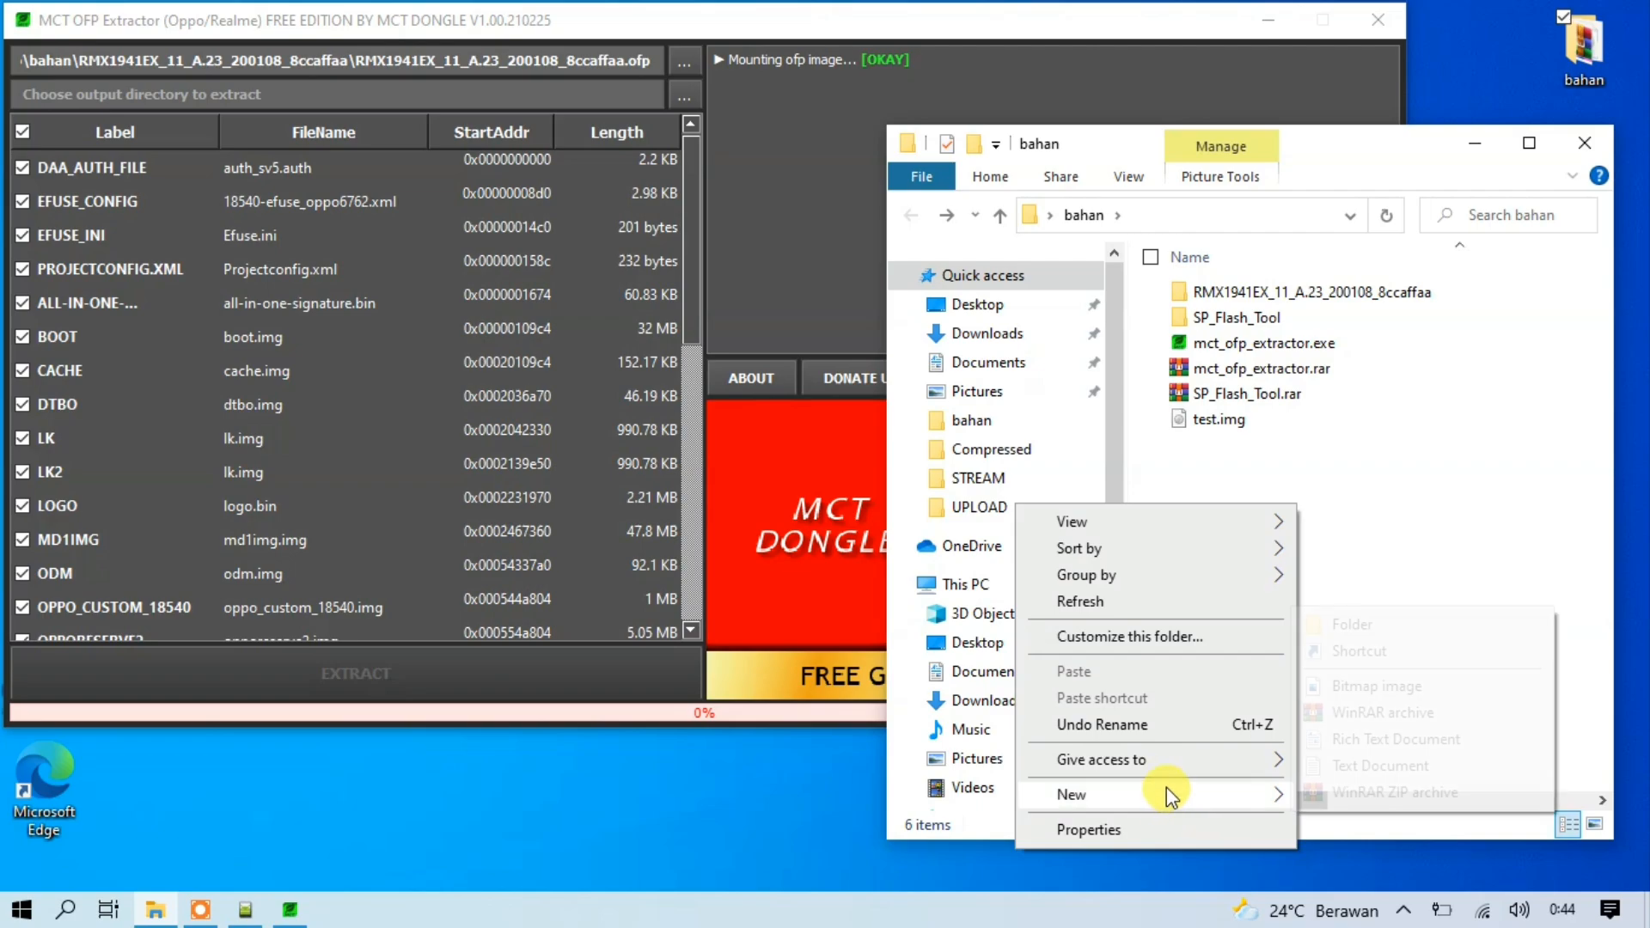
pyautogui.click(1364, 626)
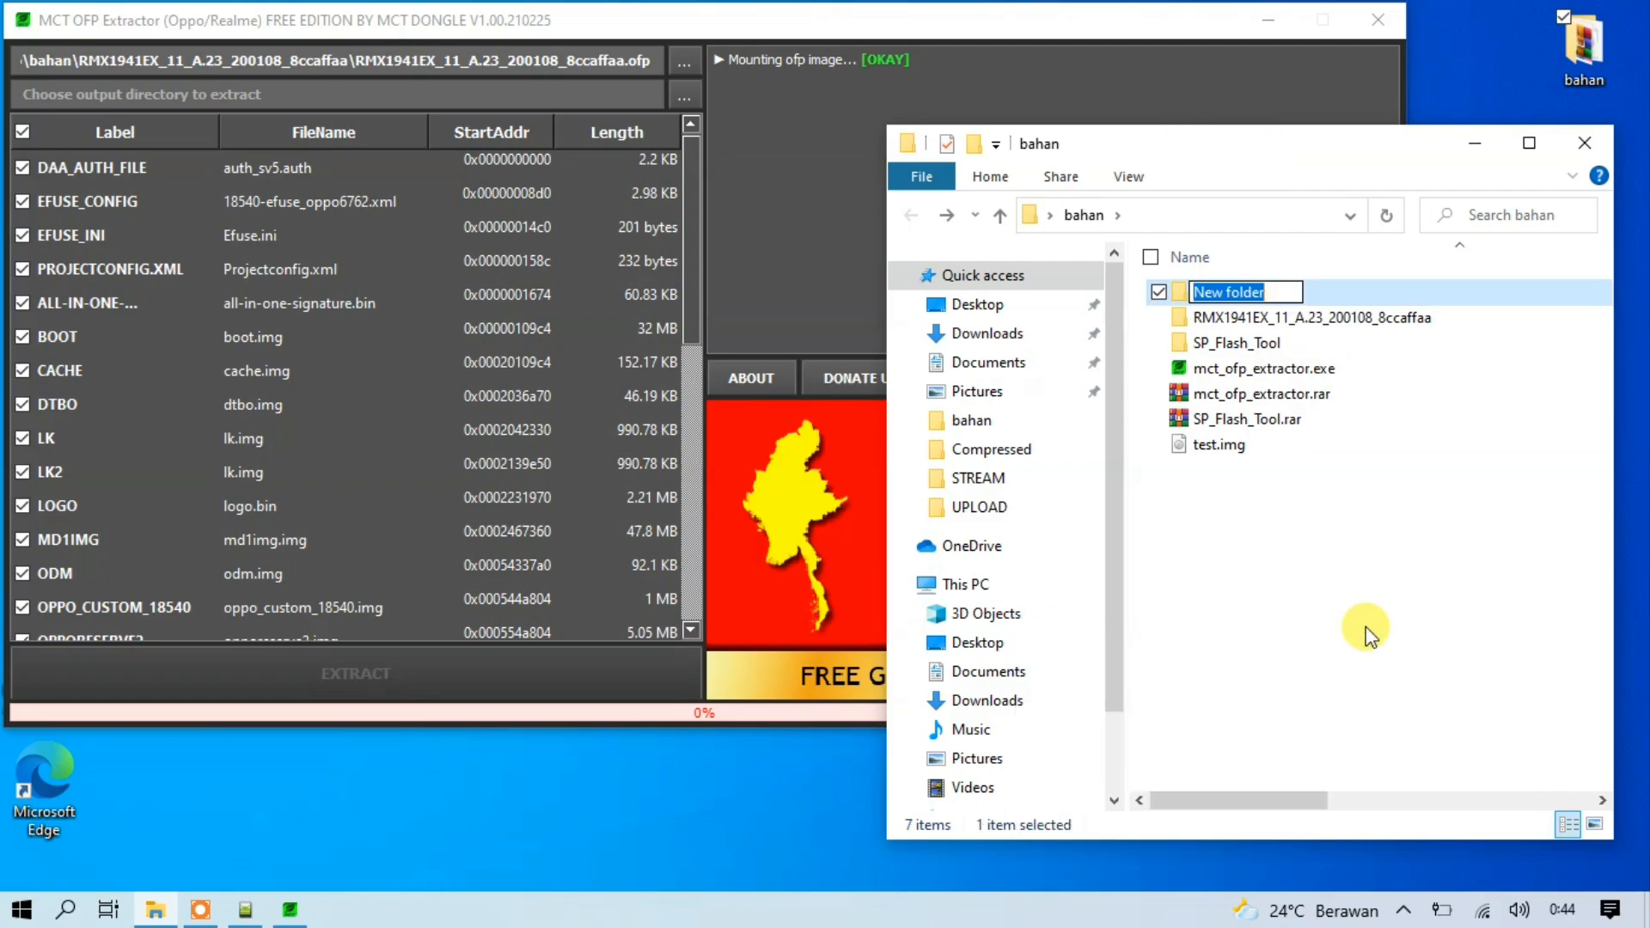
pyautogui.write('firmware')
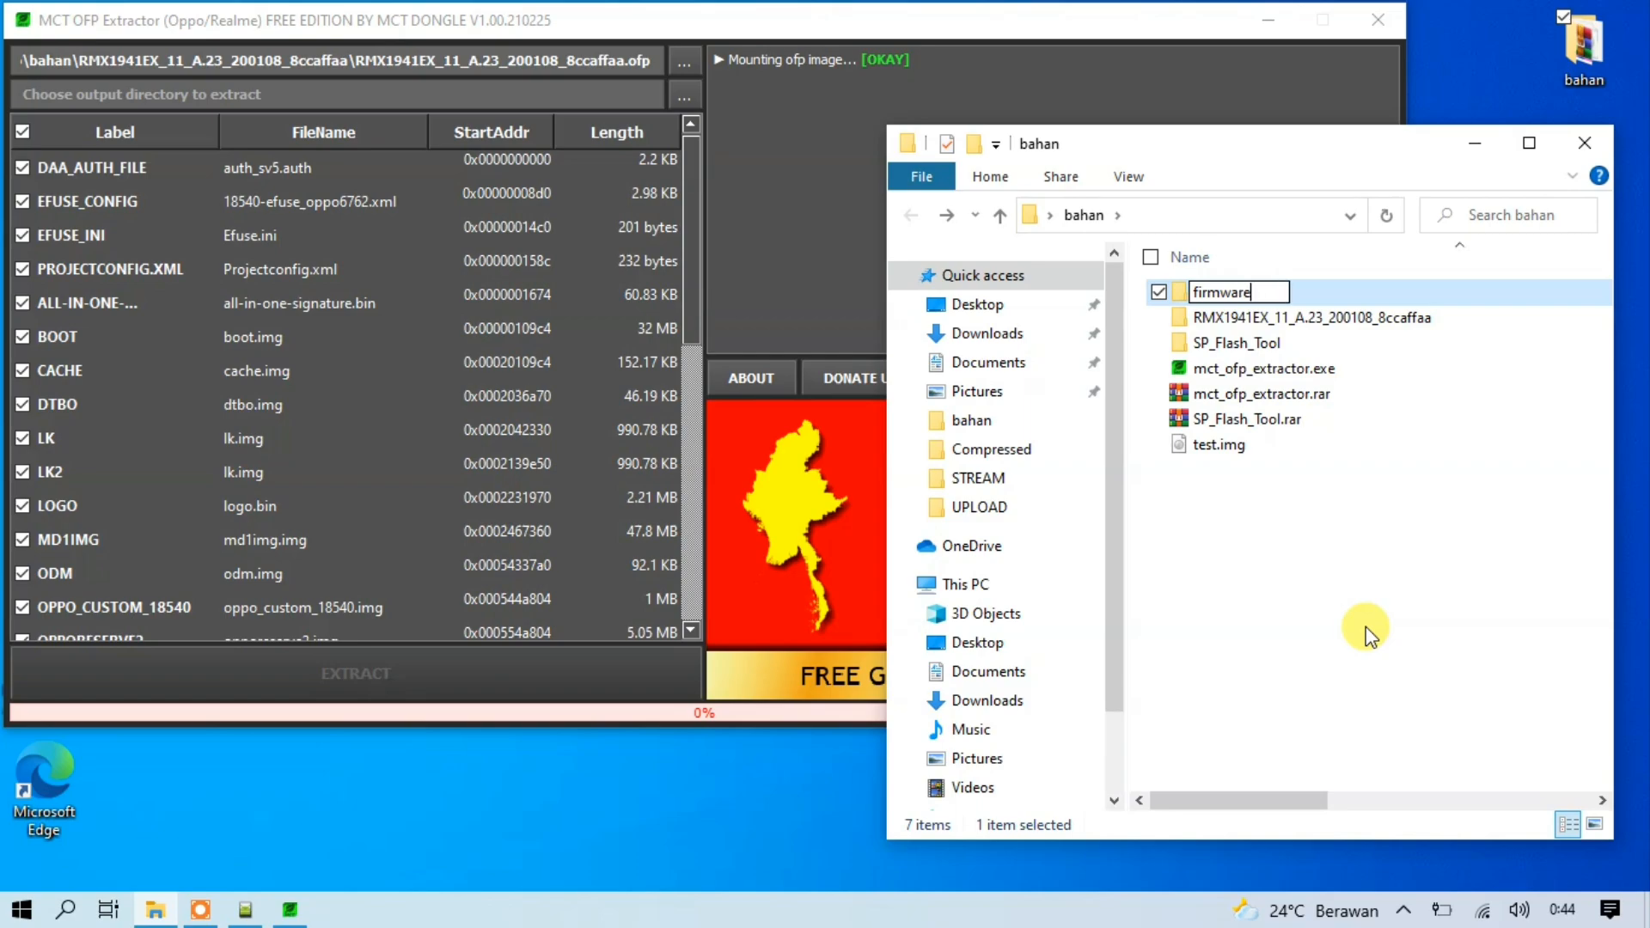
pyautogui.click(1359, 631)
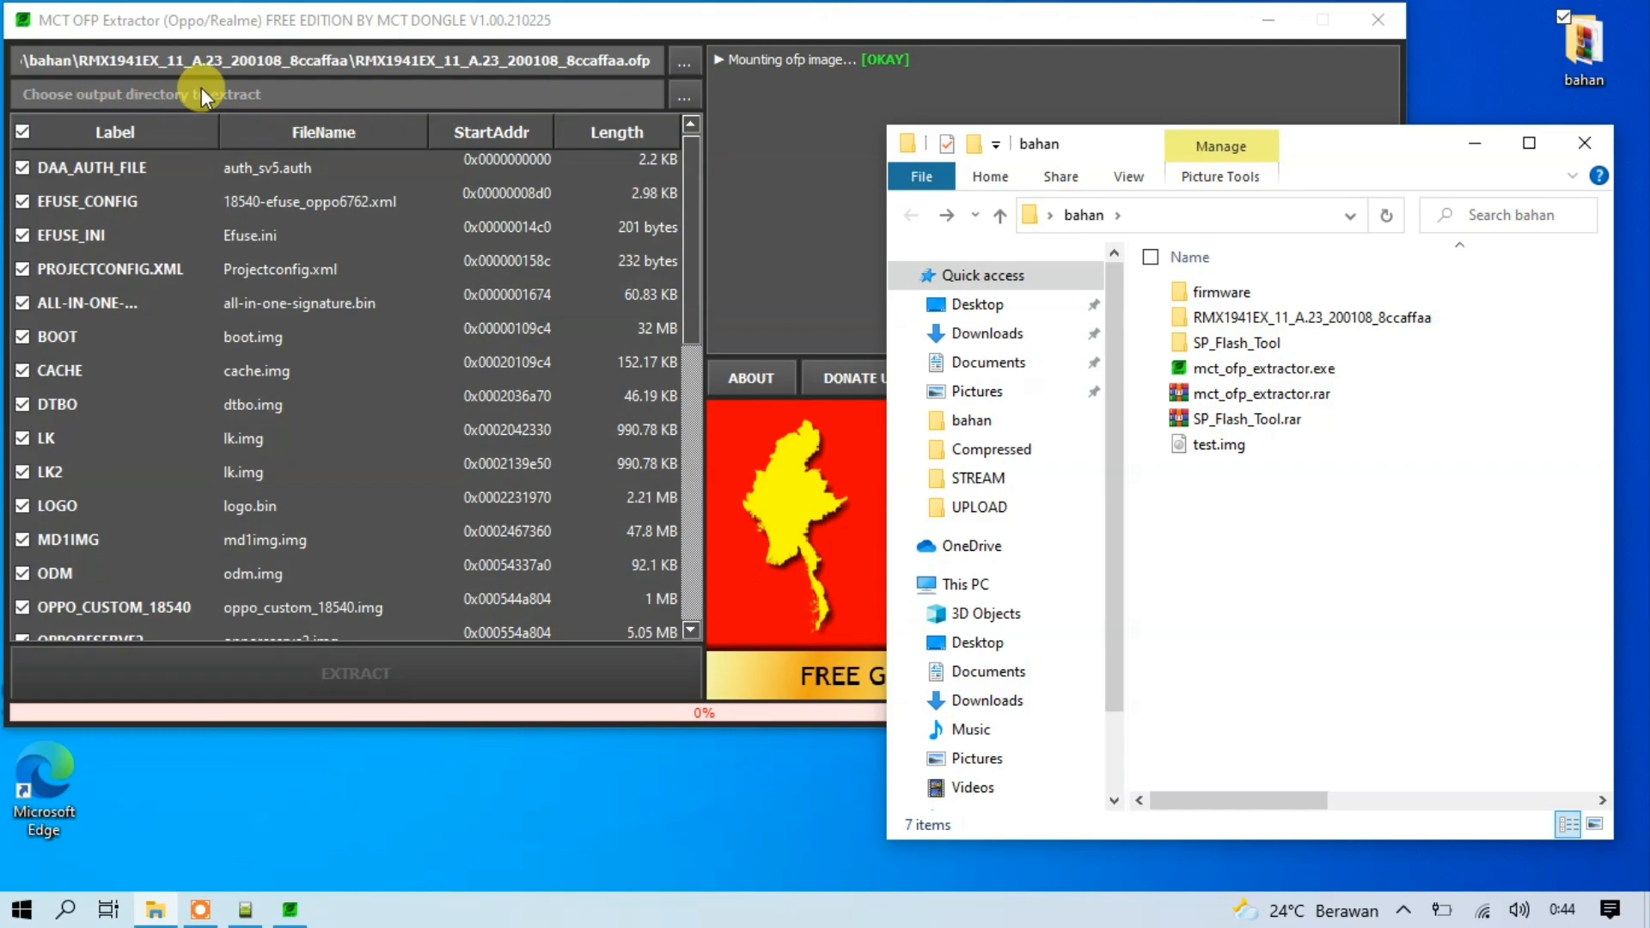
# Set the firmware folder in bahan as the extractor's output directory and start extracting all the listed files.
pyautogui.click(692, 95)
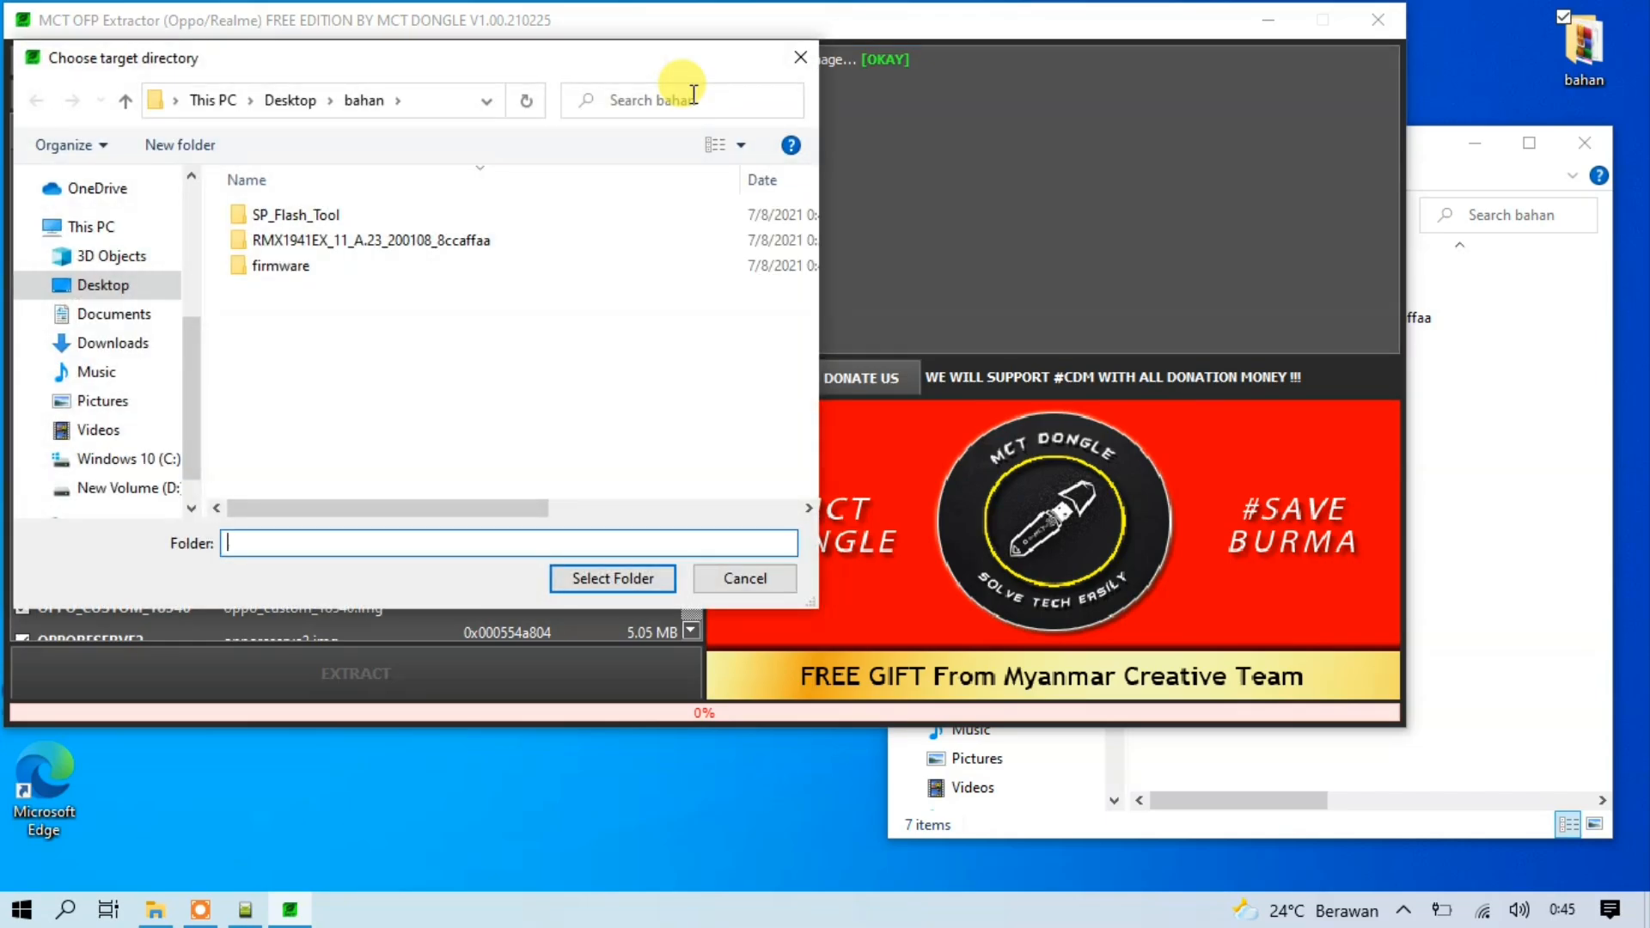
pyautogui.click(308, 277)
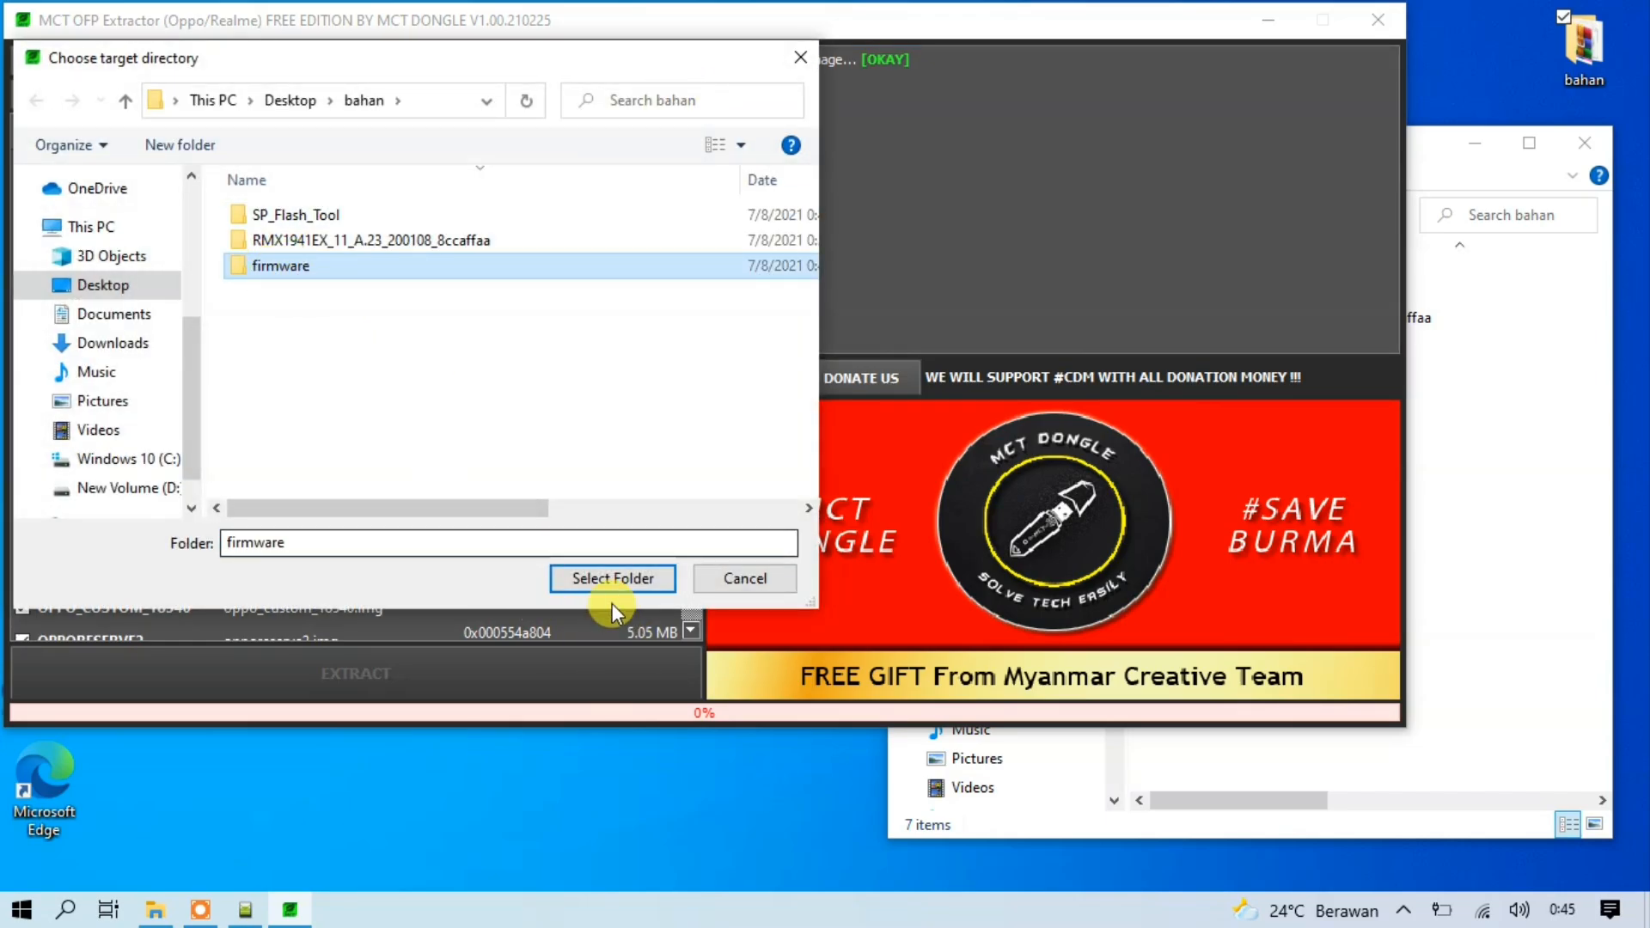
pyautogui.click(599, 578)
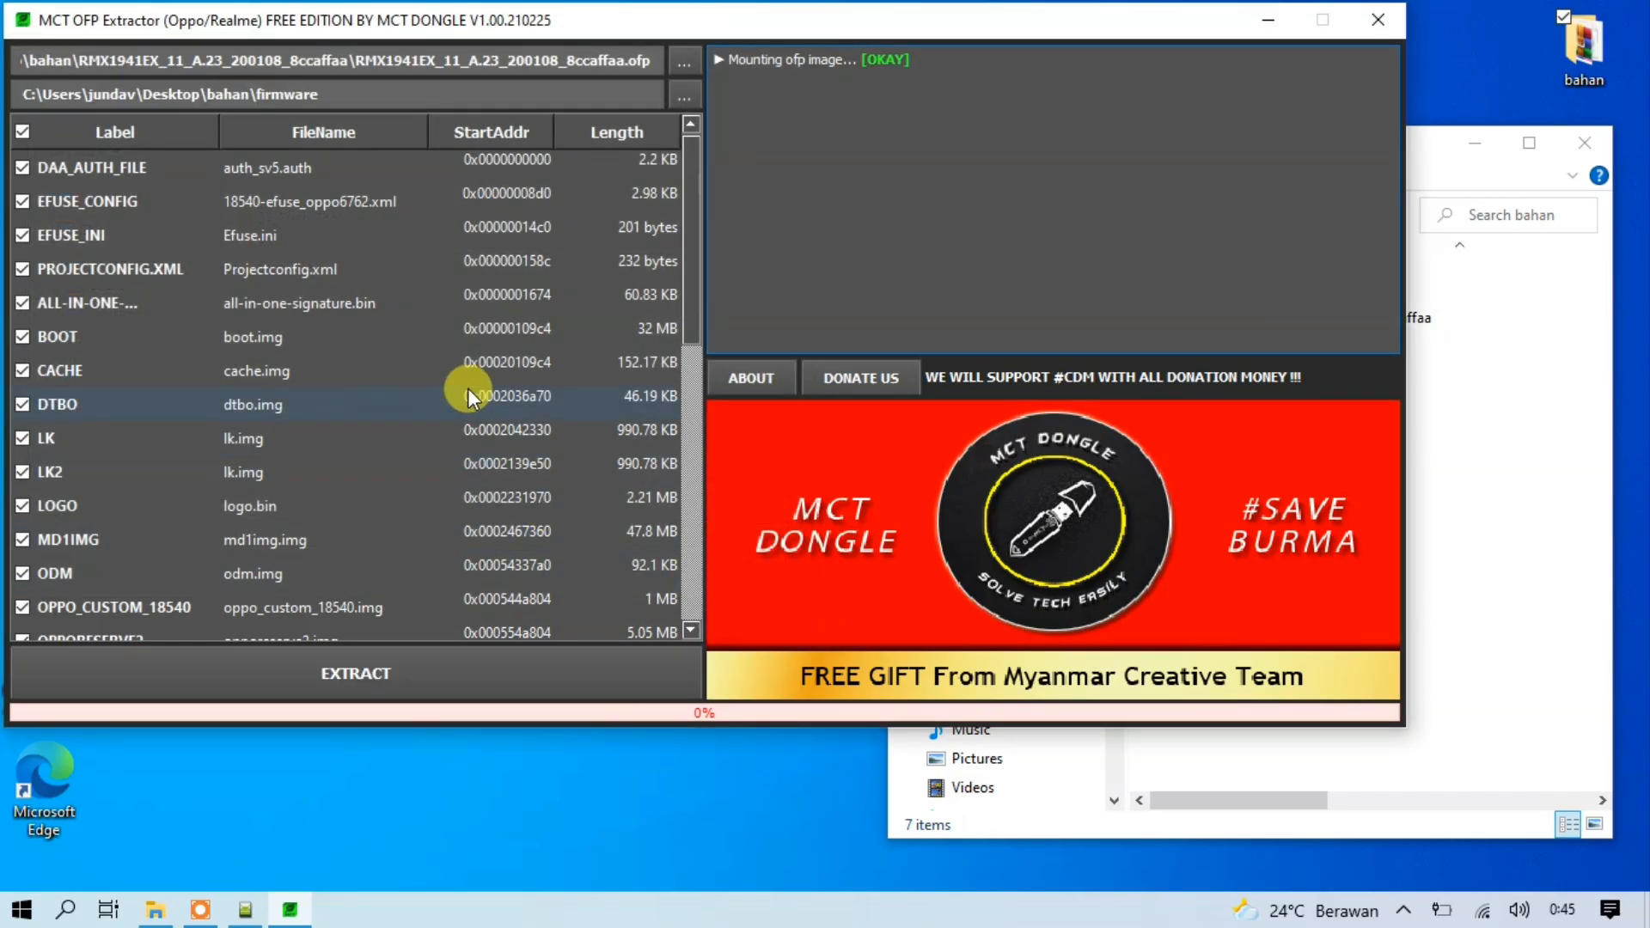
pyautogui.click(330, 674)
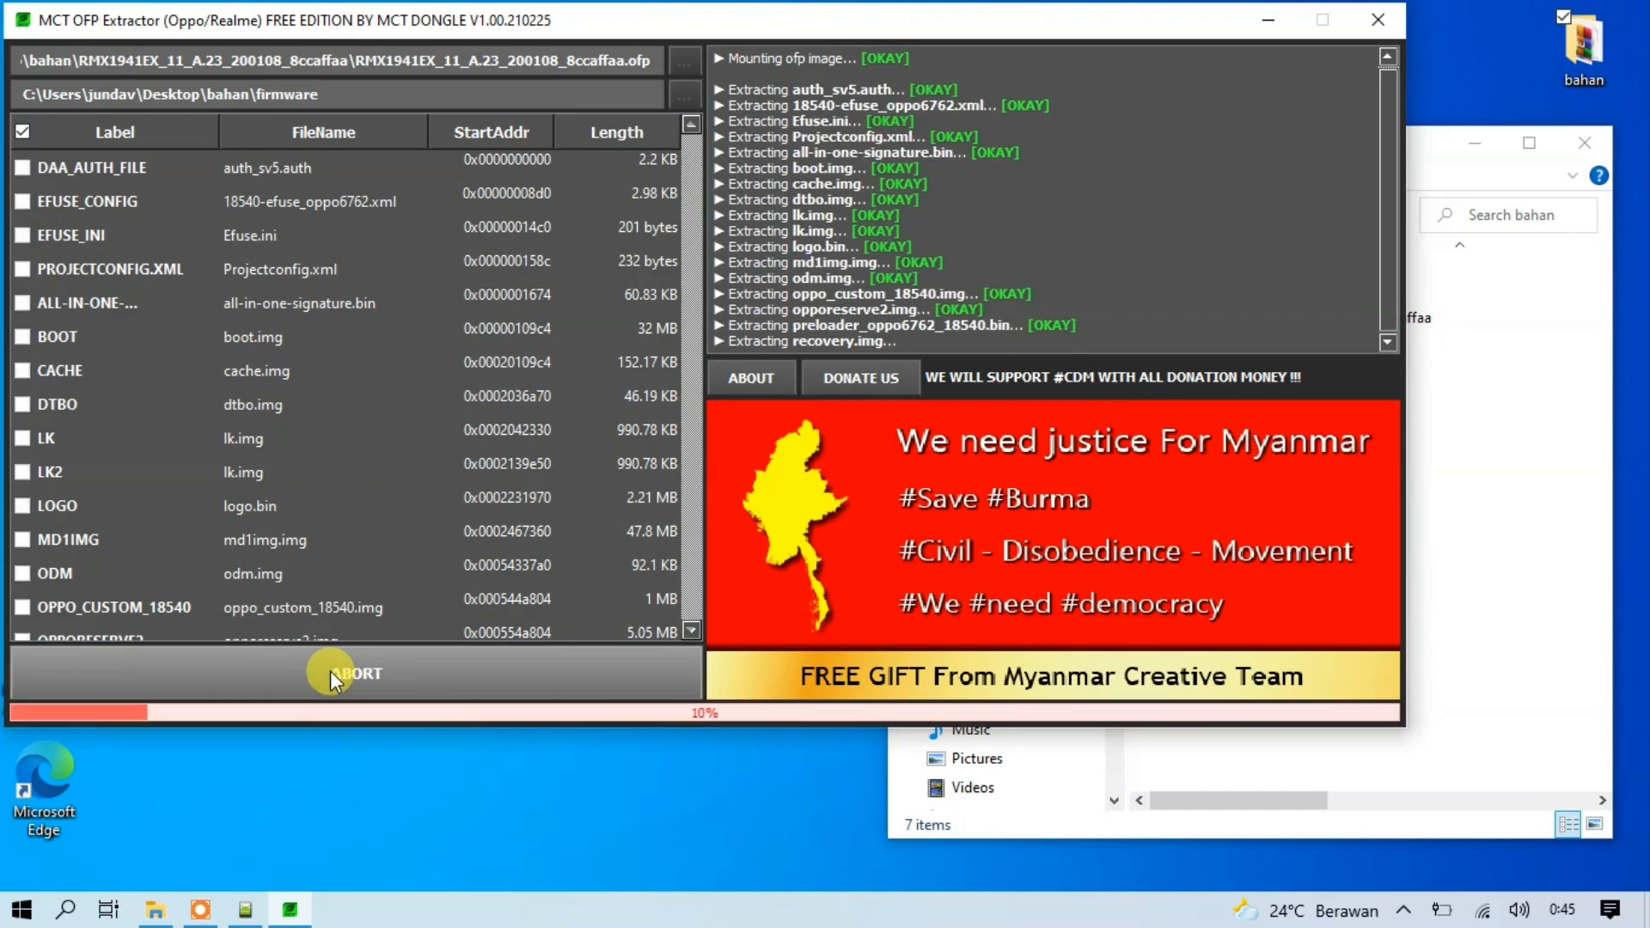
# Open the firmware output folder beside the extractor and select MT6765_Android_scatter.txt.
pyautogui.click(1551, 593)
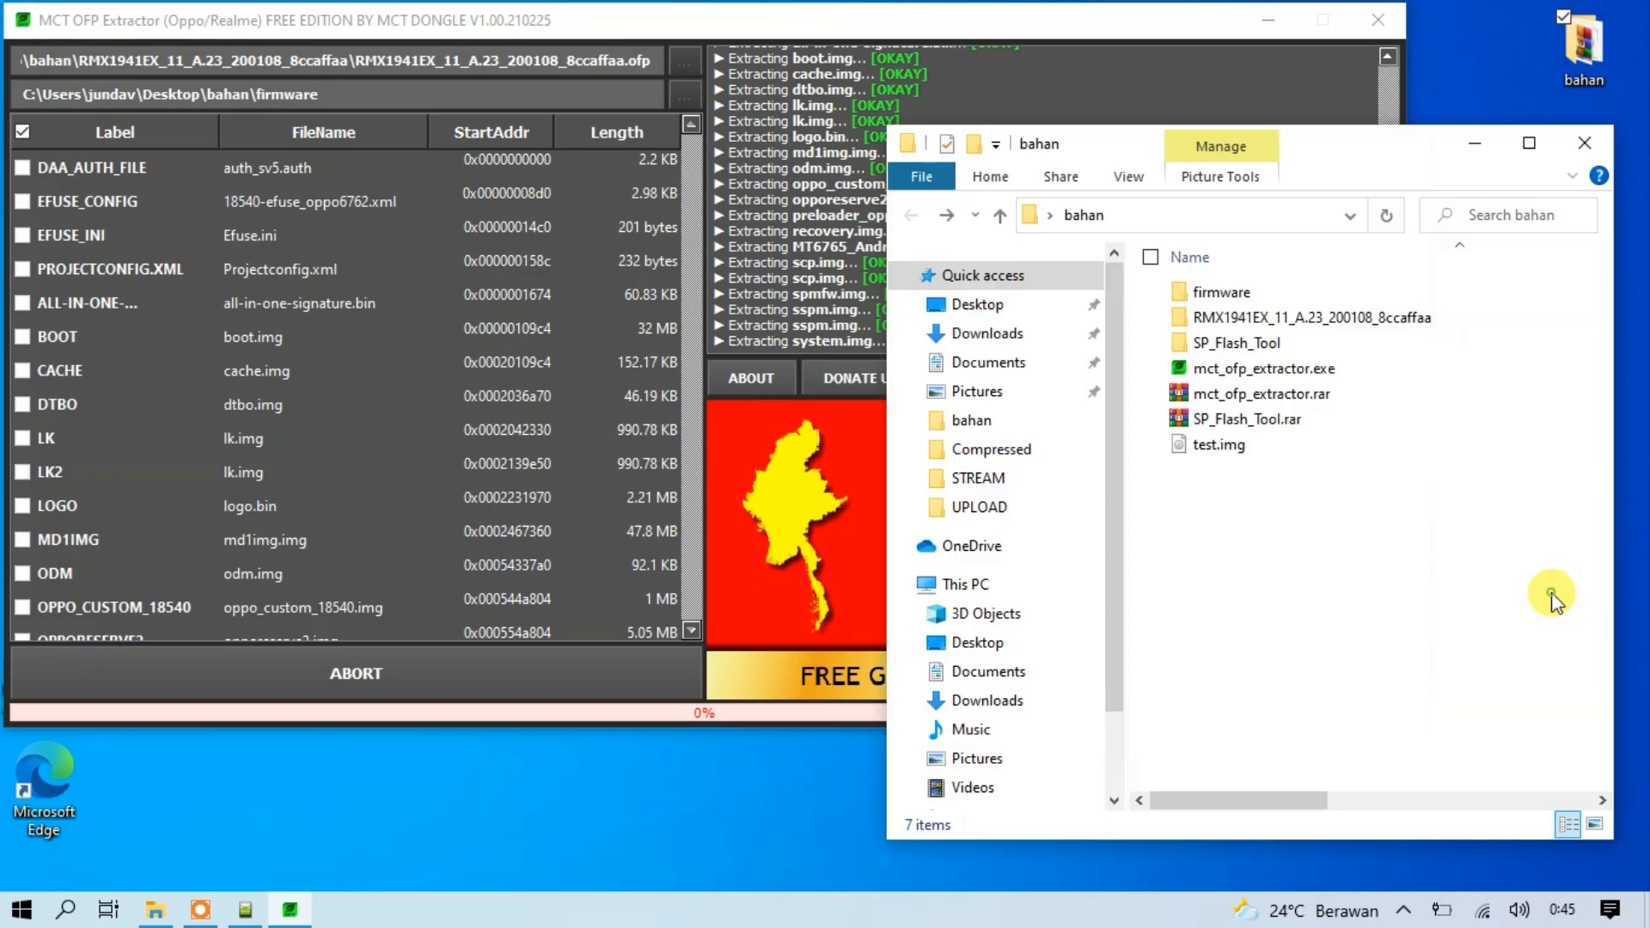
pyautogui.moveTo(1090, 140); pyautogui.dragTo(1280, 101)
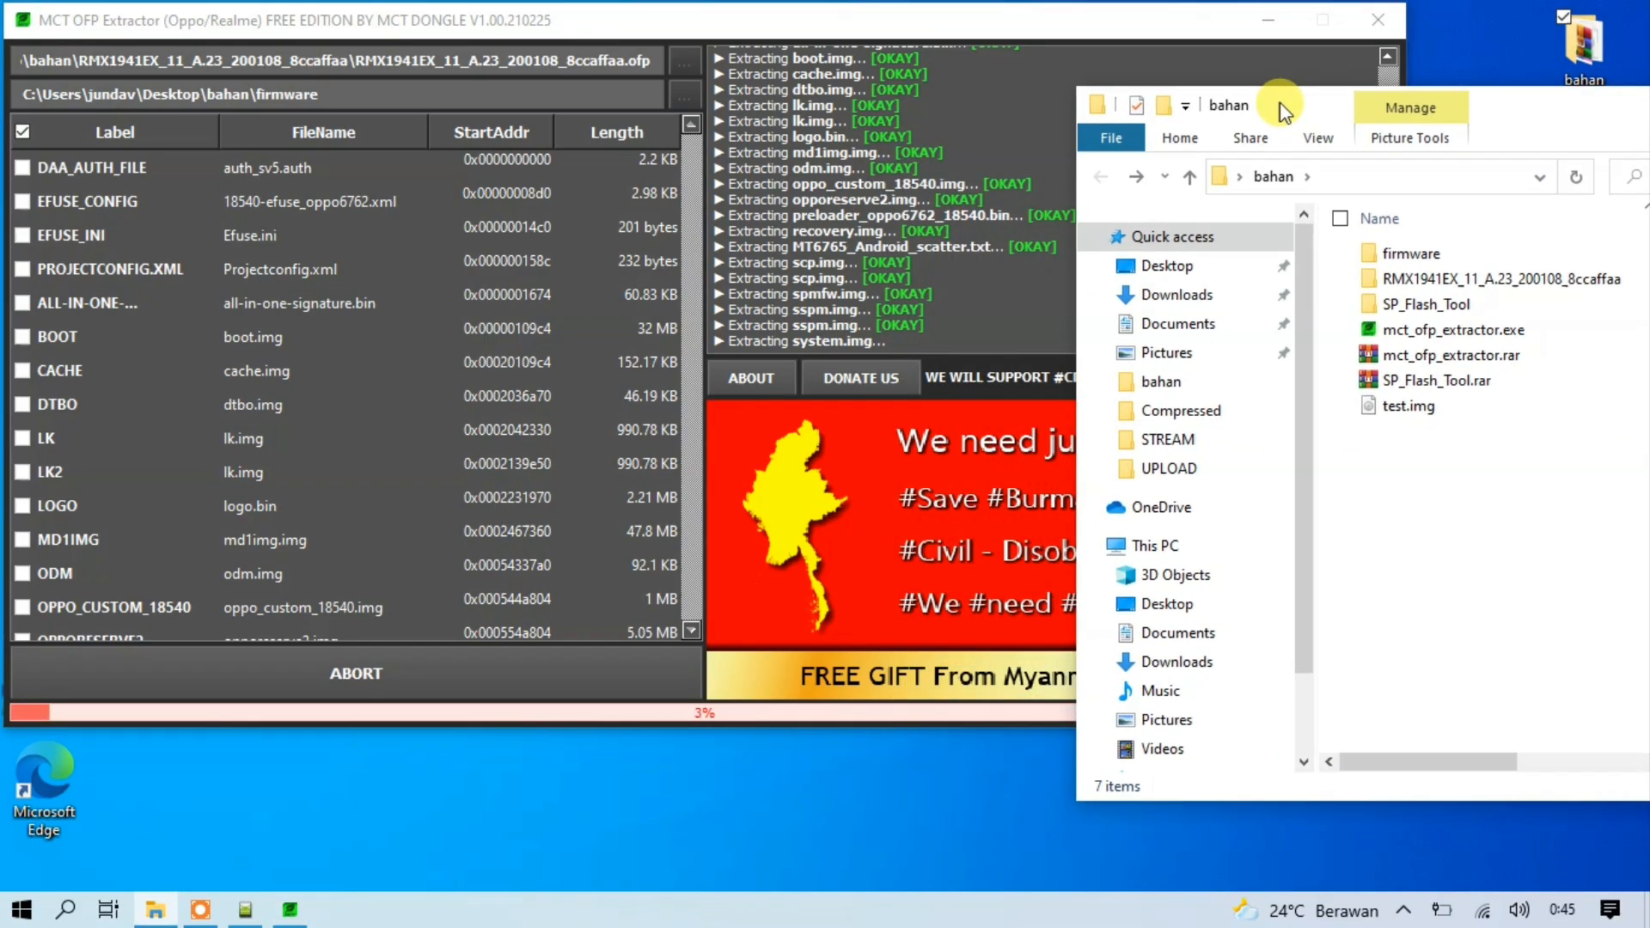
pyautogui.doubleClick(1410, 257)
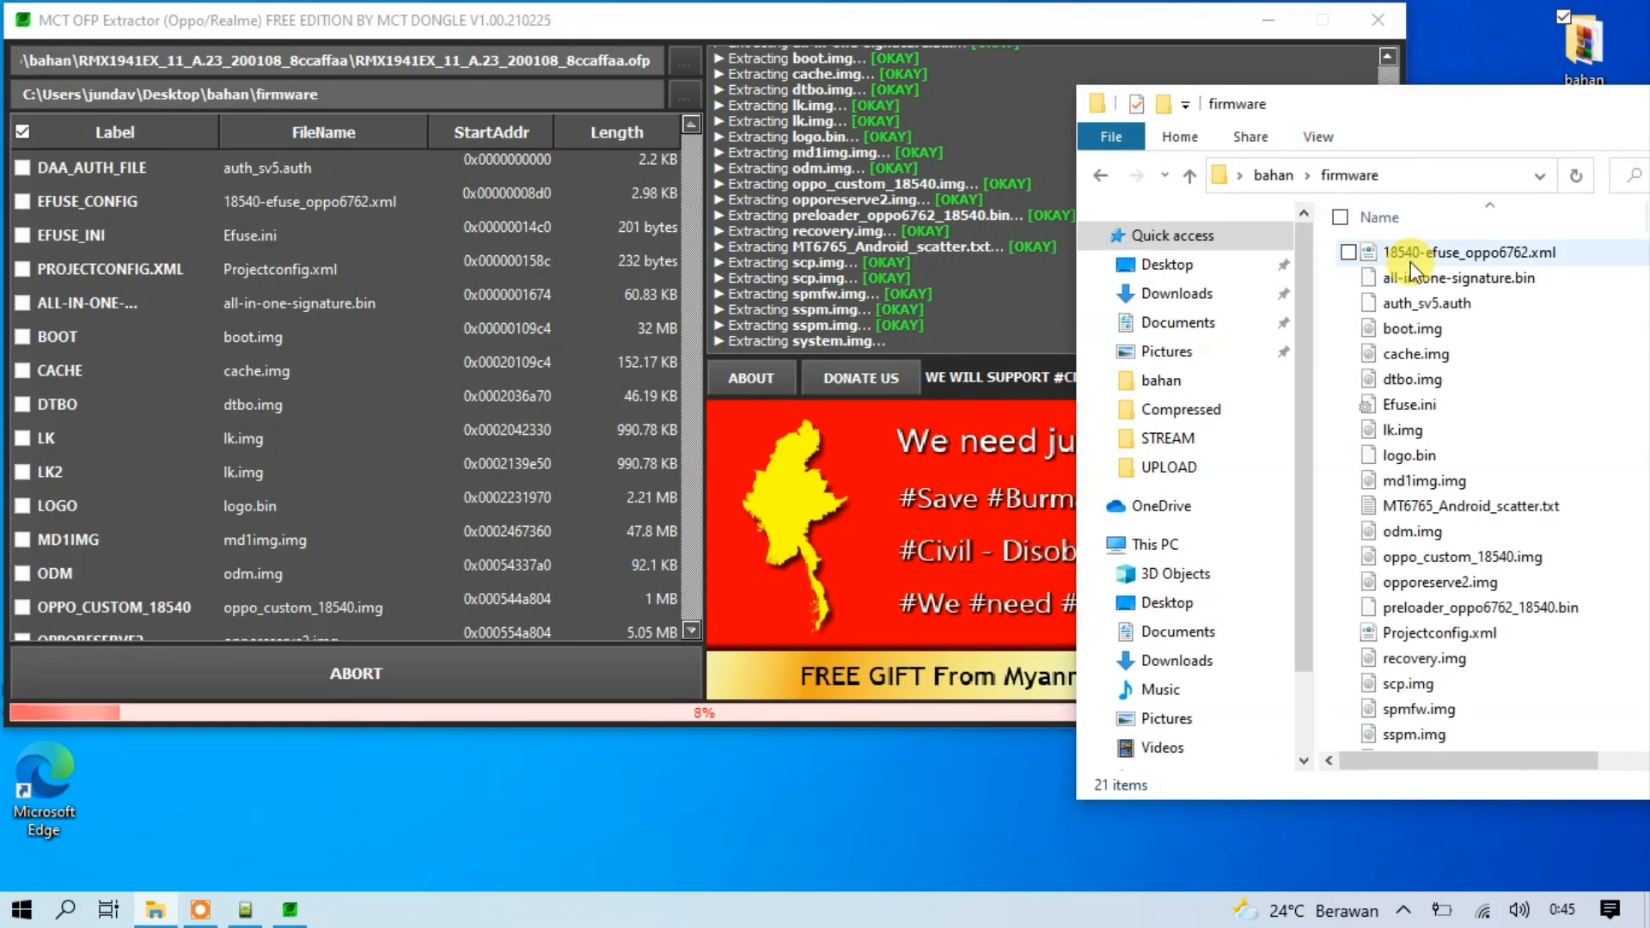
pyautogui.click(1427, 508)
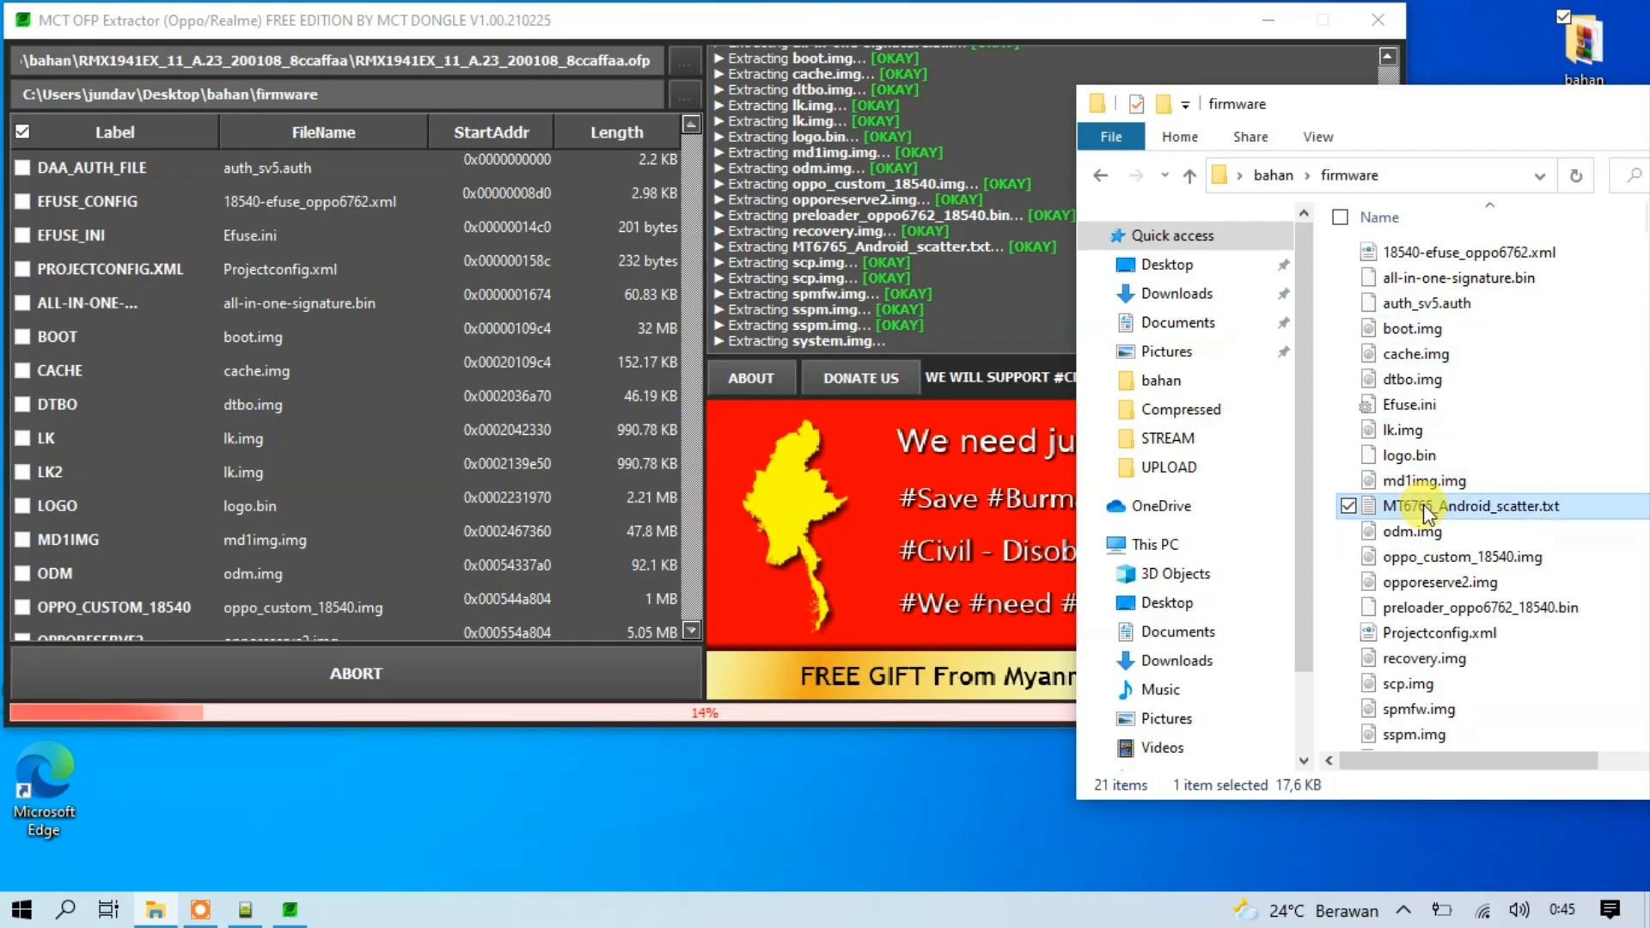
pyautogui.moveTo(1286, 110); pyautogui.dragTo(1337, 60)
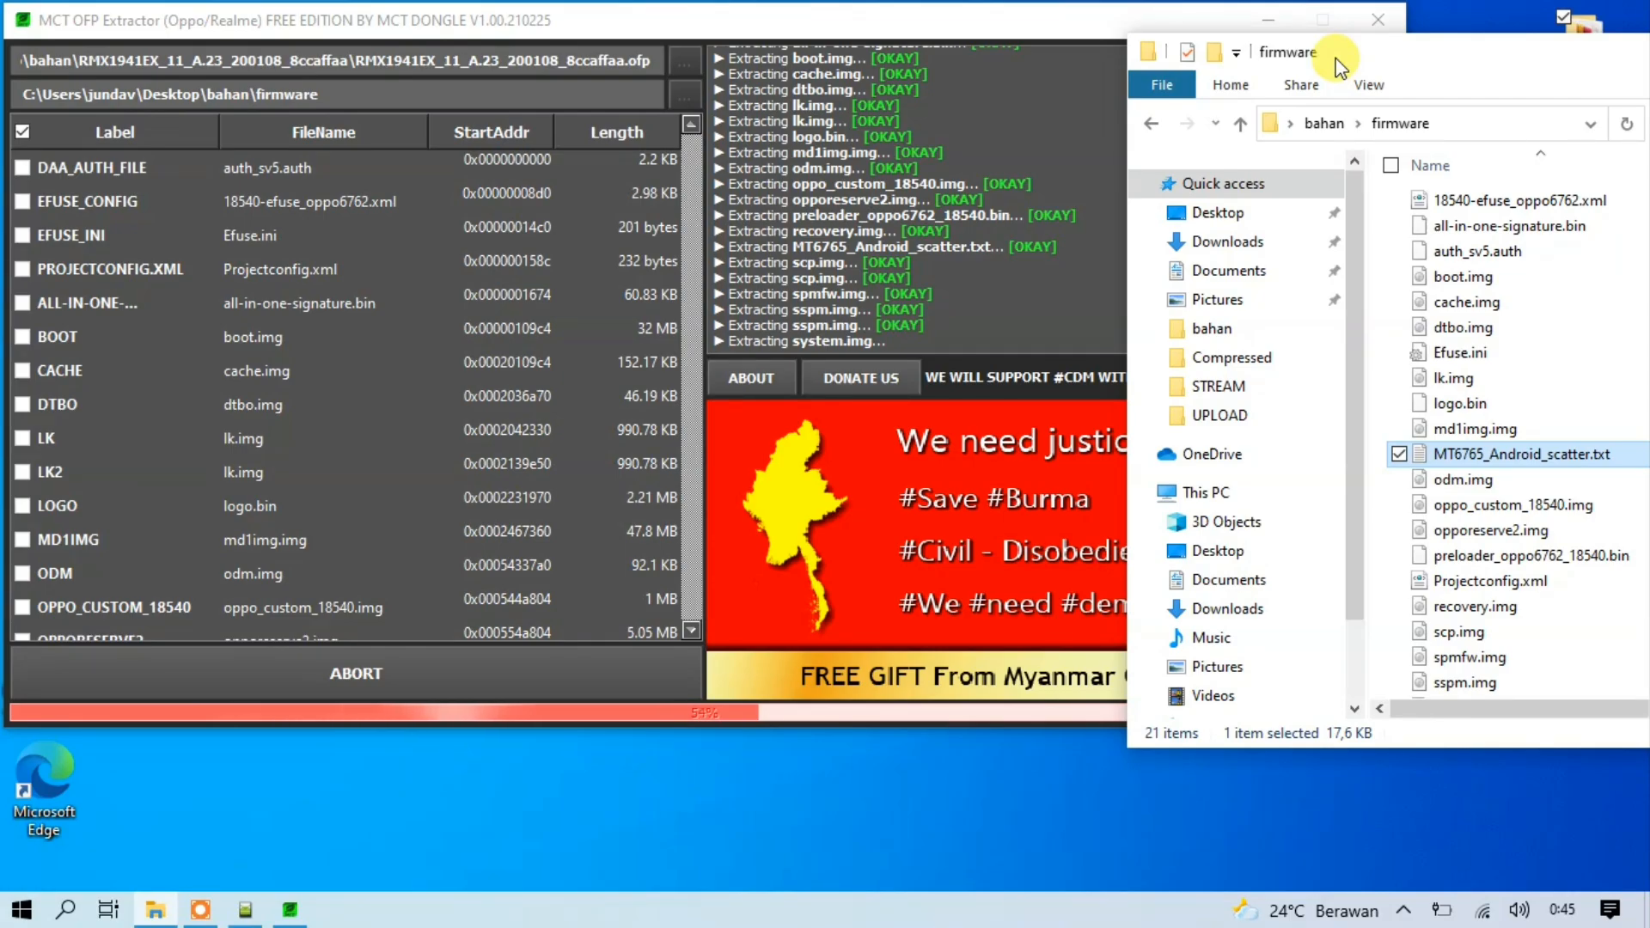
pyautogui.moveTo(1335, 58); pyautogui.dragTo(1371, 115)
# Check the extractor's log, then bring the firmware folder window back to the front and place it over the extractor.
pyautogui.click(1191, 29)
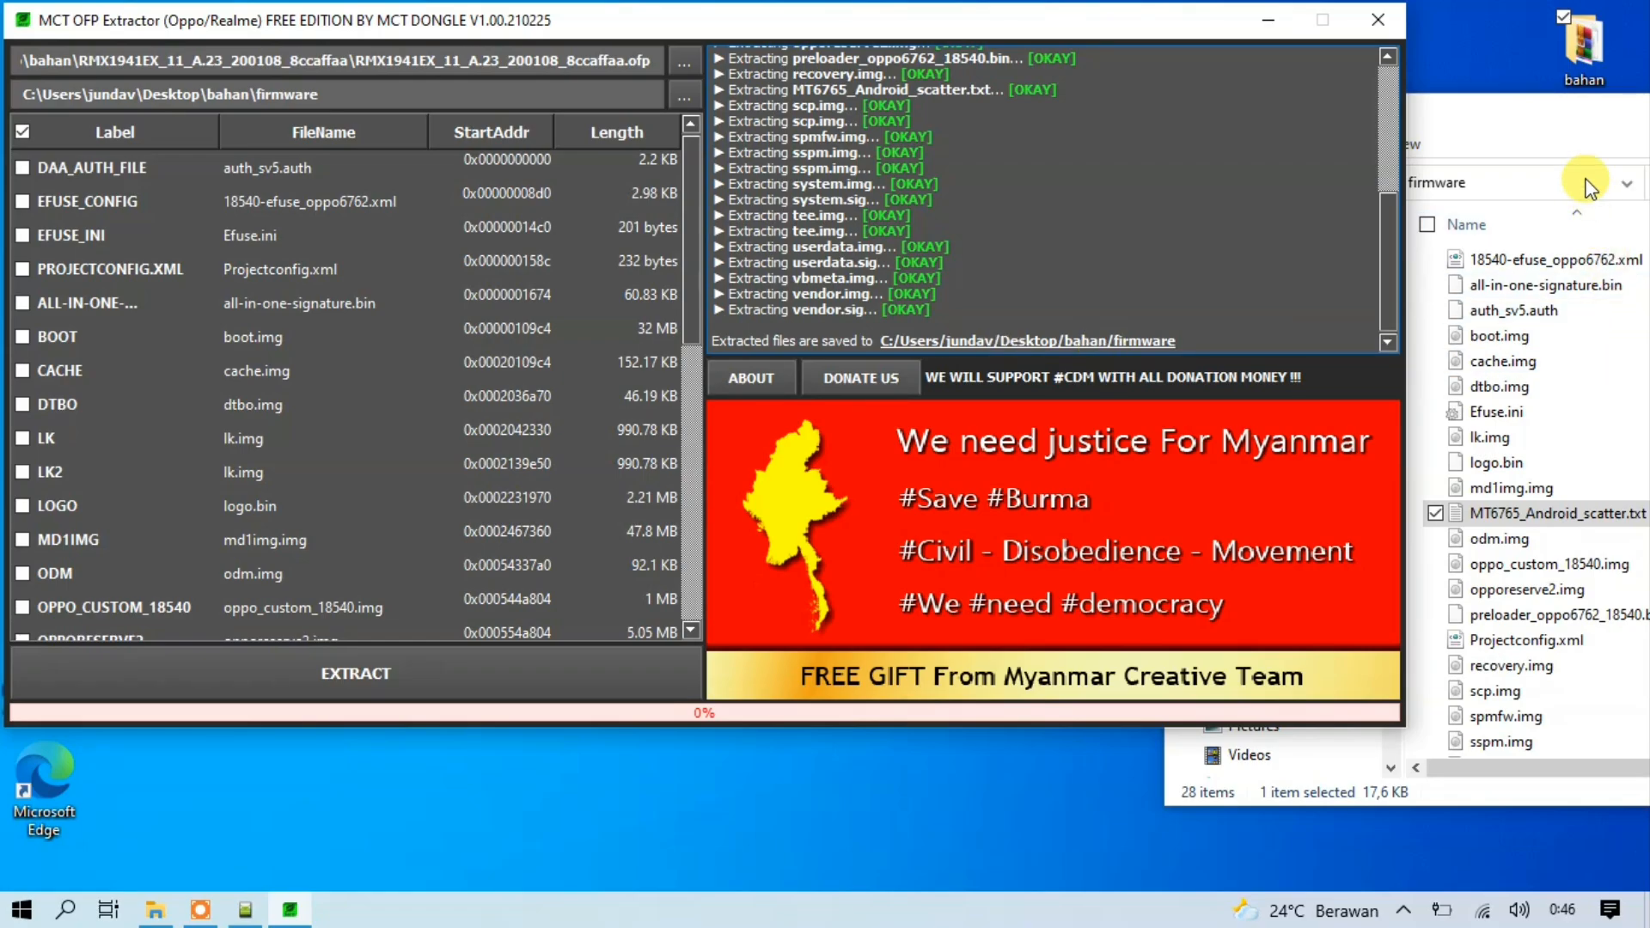
pyautogui.click(1519, 126)
pyautogui.moveTo(1519, 127); pyautogui.dragTo(1229, 59)
pyautogui.moveTo(1595, 225)
pyautogui.mouseDown()
pyautogui.moveTo(1593, 426)
pyautogui.moveTo(1581, 214)
pyautogui.mouseUp()
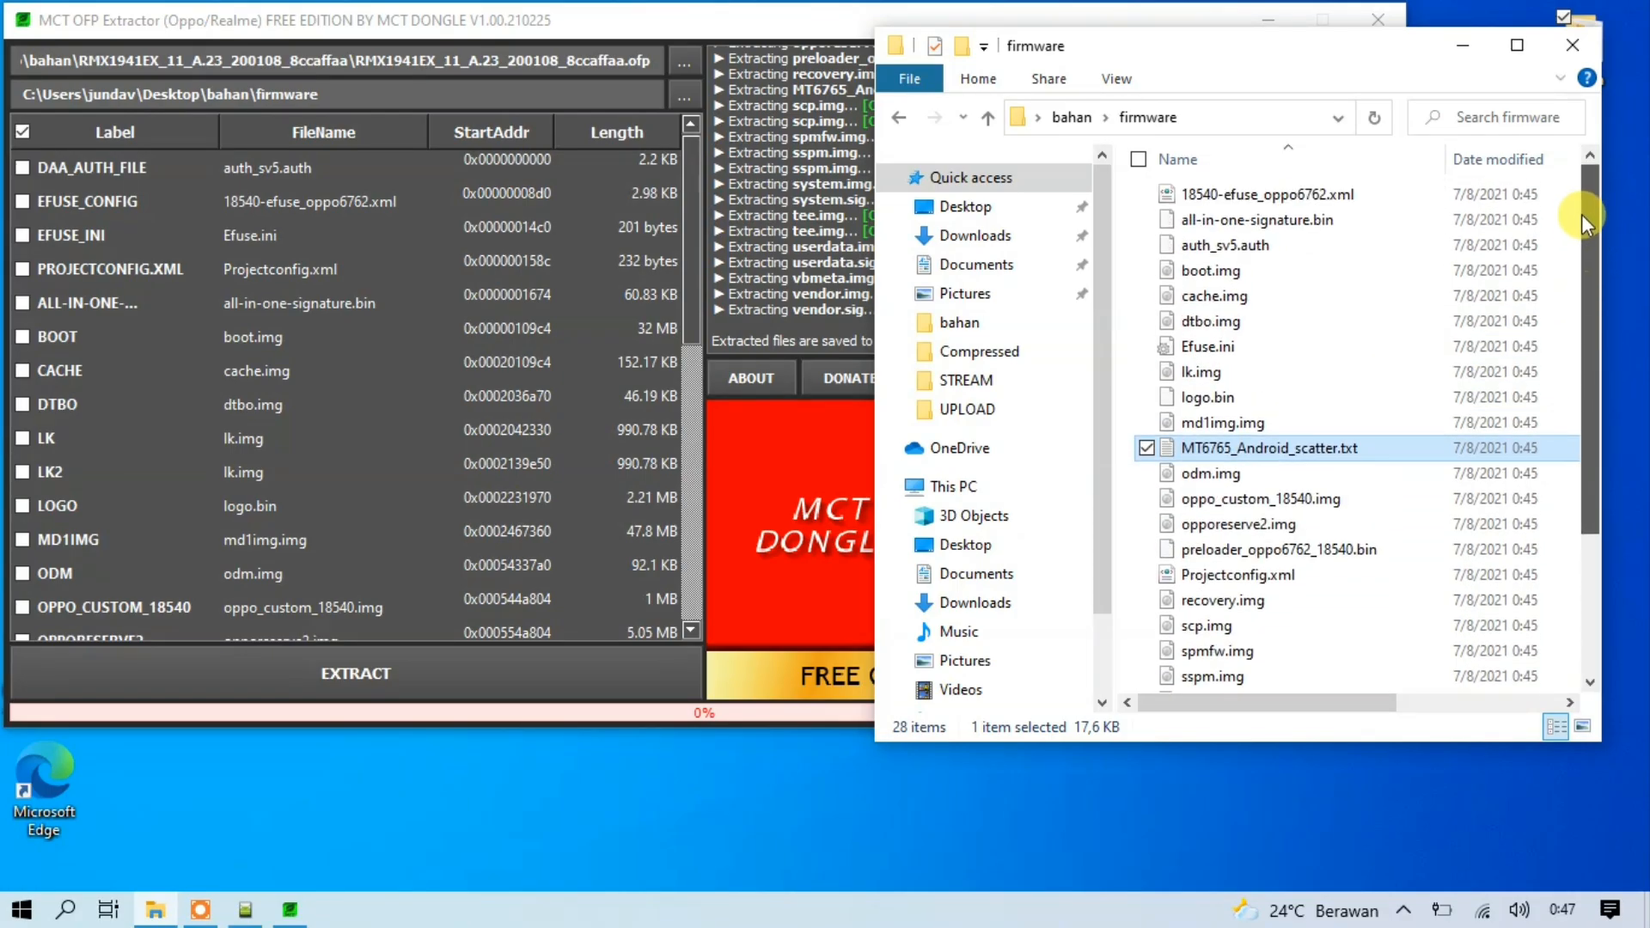
# View the source OFP file in the RMX1941EX_11_A.23_200108_8ccaffaa folder and return to bahan.
pyautogui.click(898, 117)
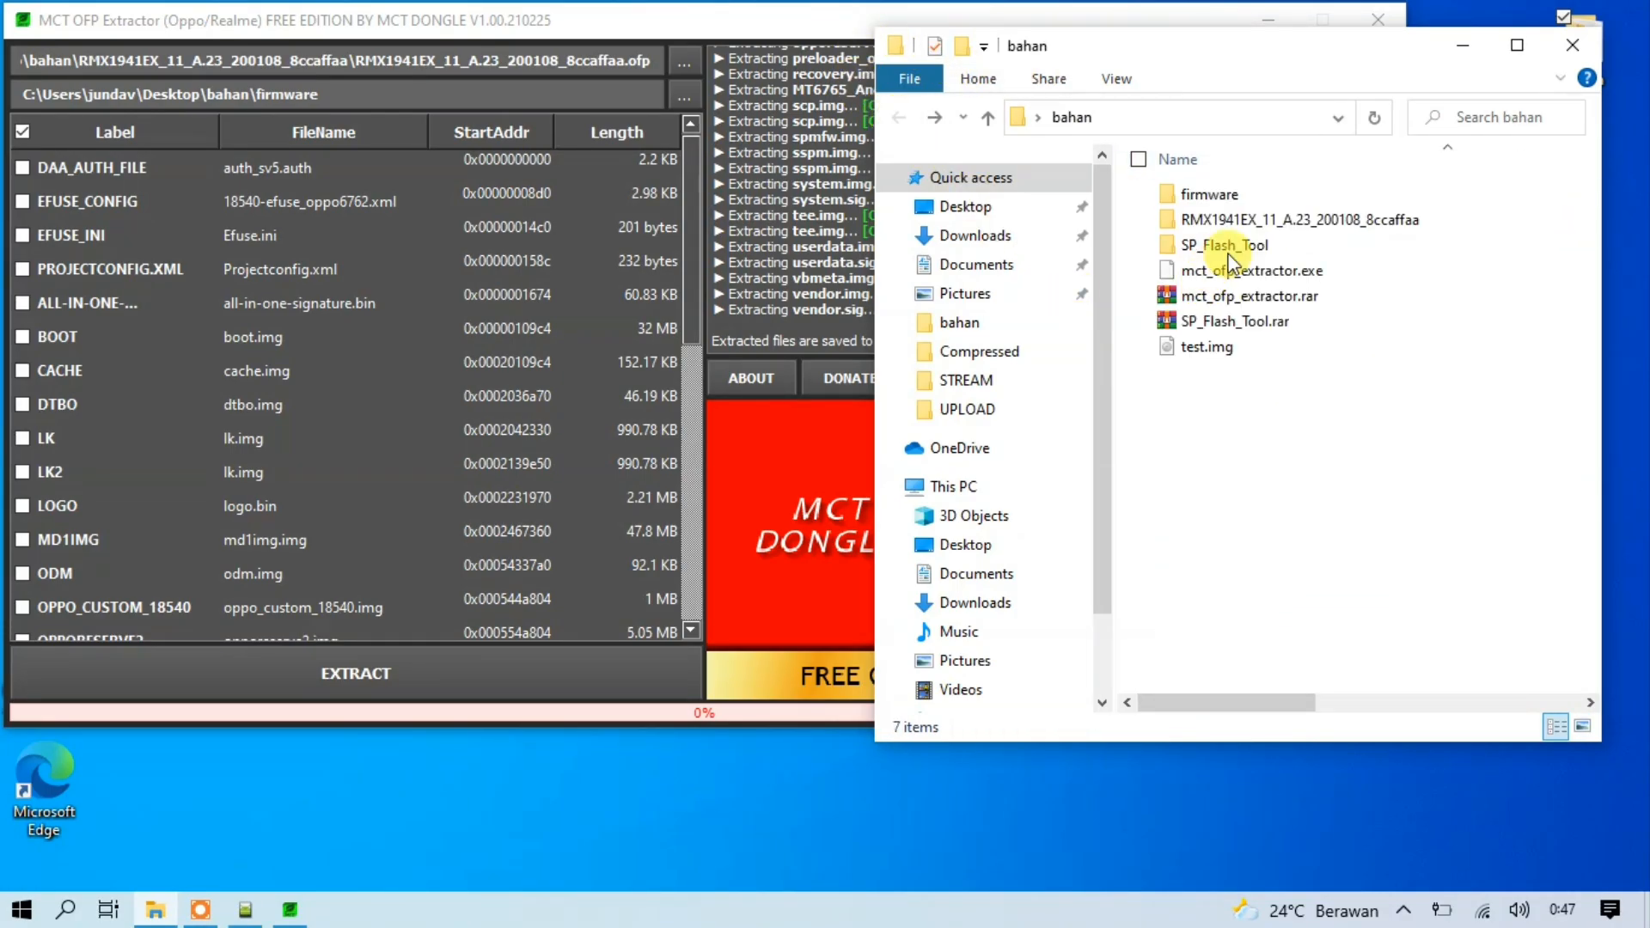
pyautogui.doubleClick(1234, 220)
pyautogui.click(1425, 273)
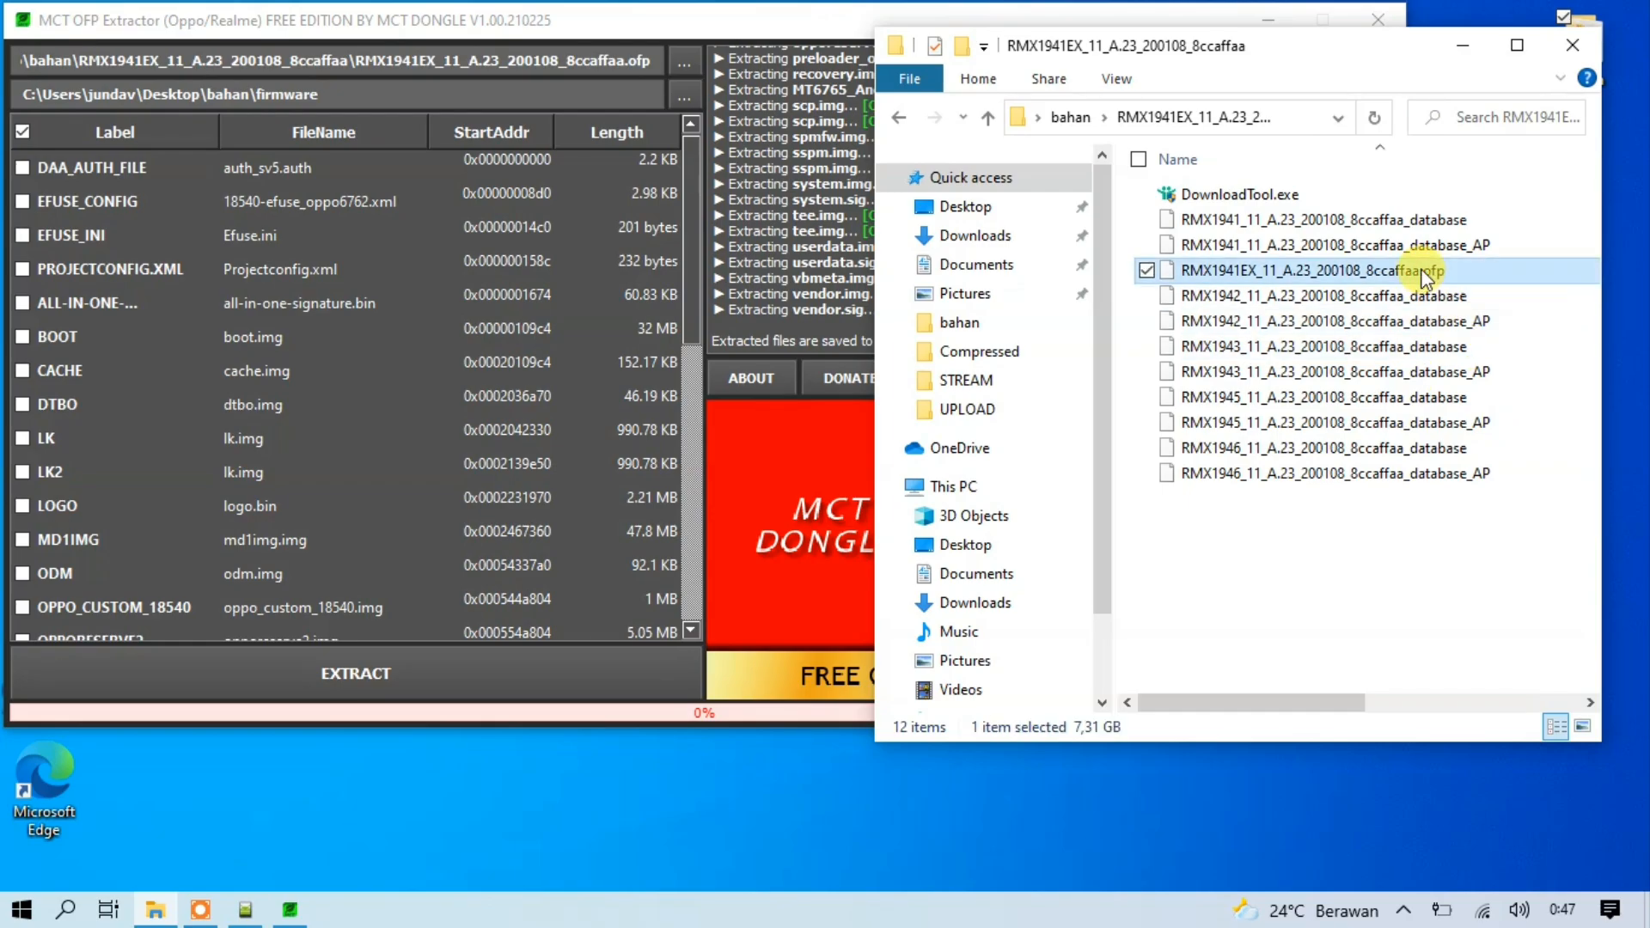
pyautogui.click(898, 117)
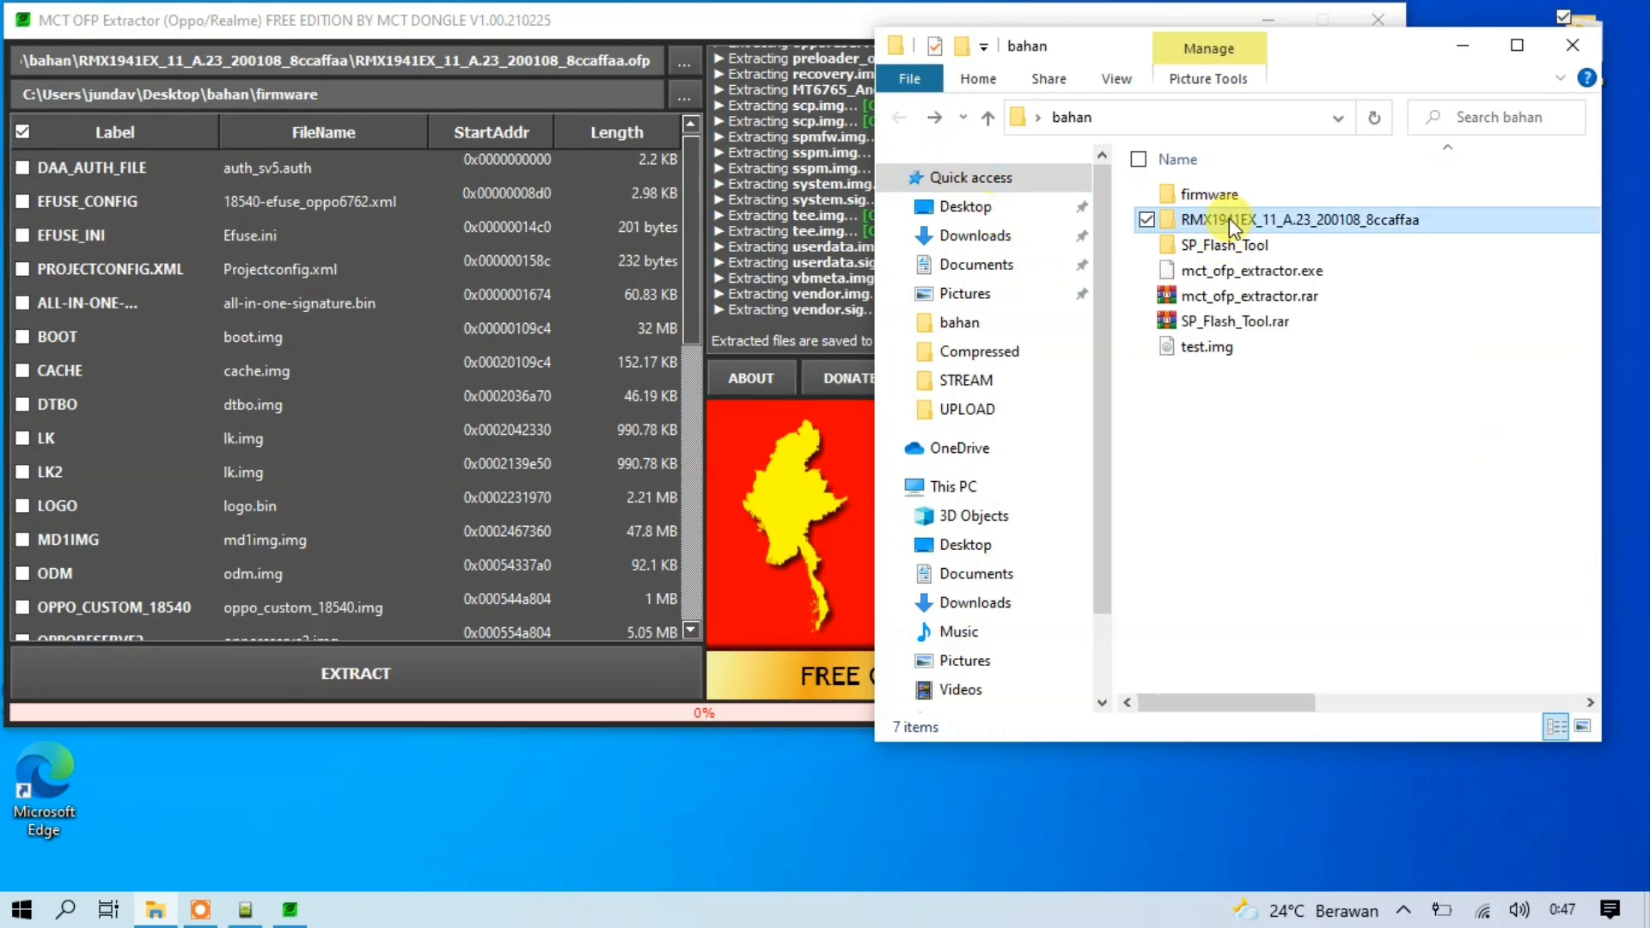
# Reopen the firmware folder, select MT6765_Android_scatter.txt, review the extracted files and move the window aside.
pyautogui.click(1235, 199)
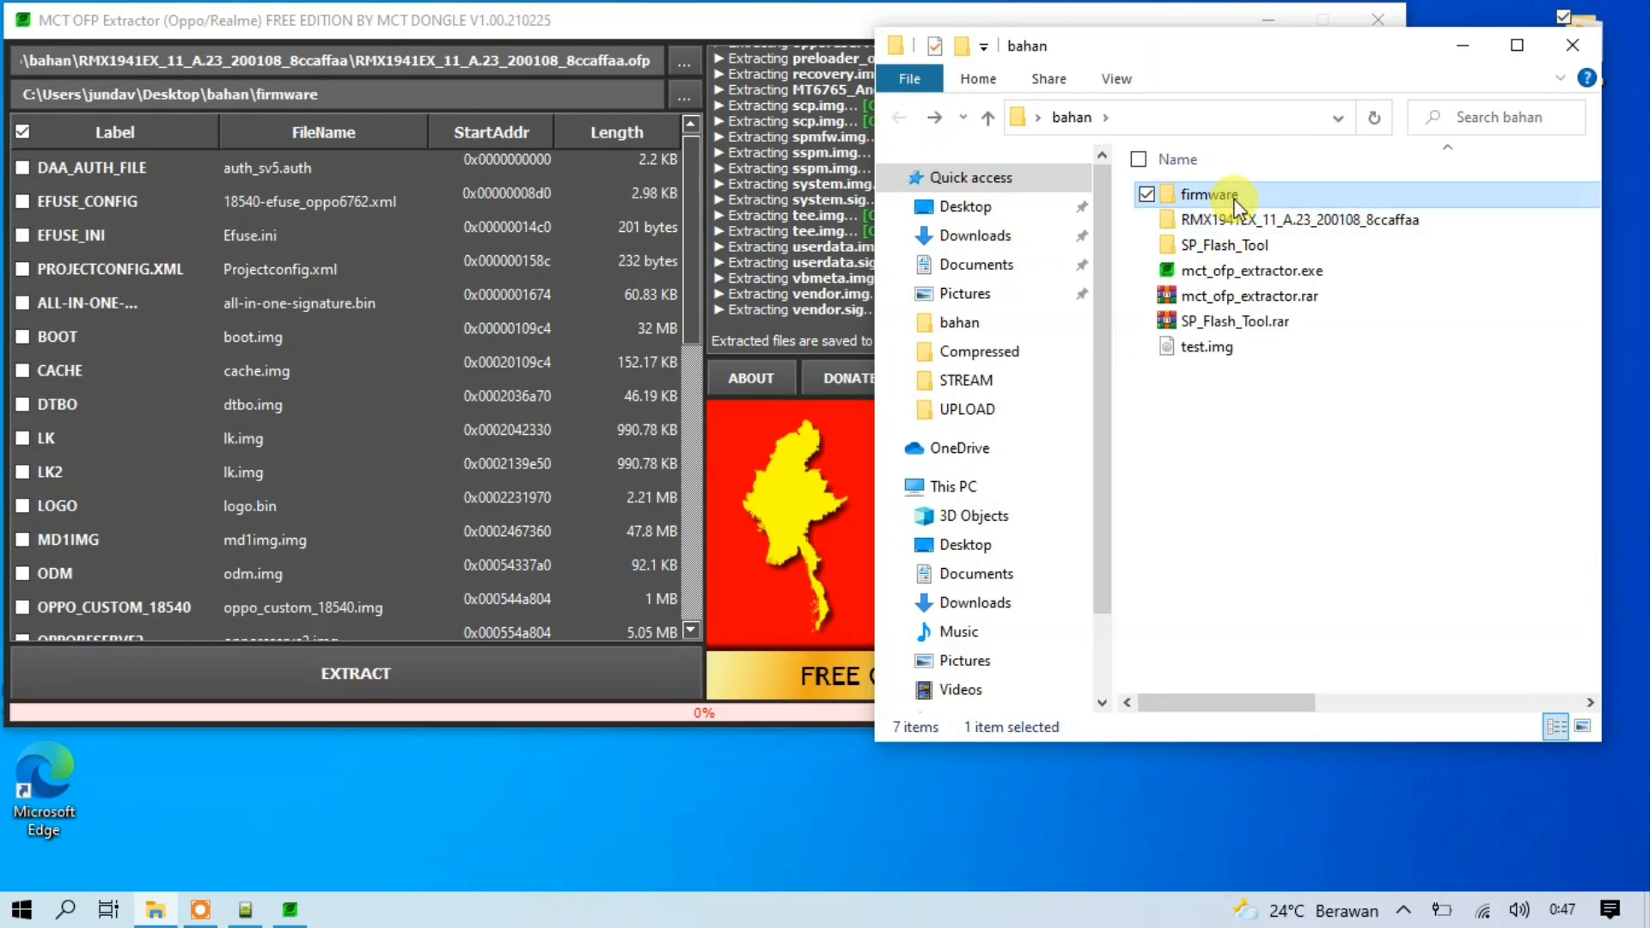
pyautogui.doubleClick(1236, 199)
pyautogui.click(1259, 453)
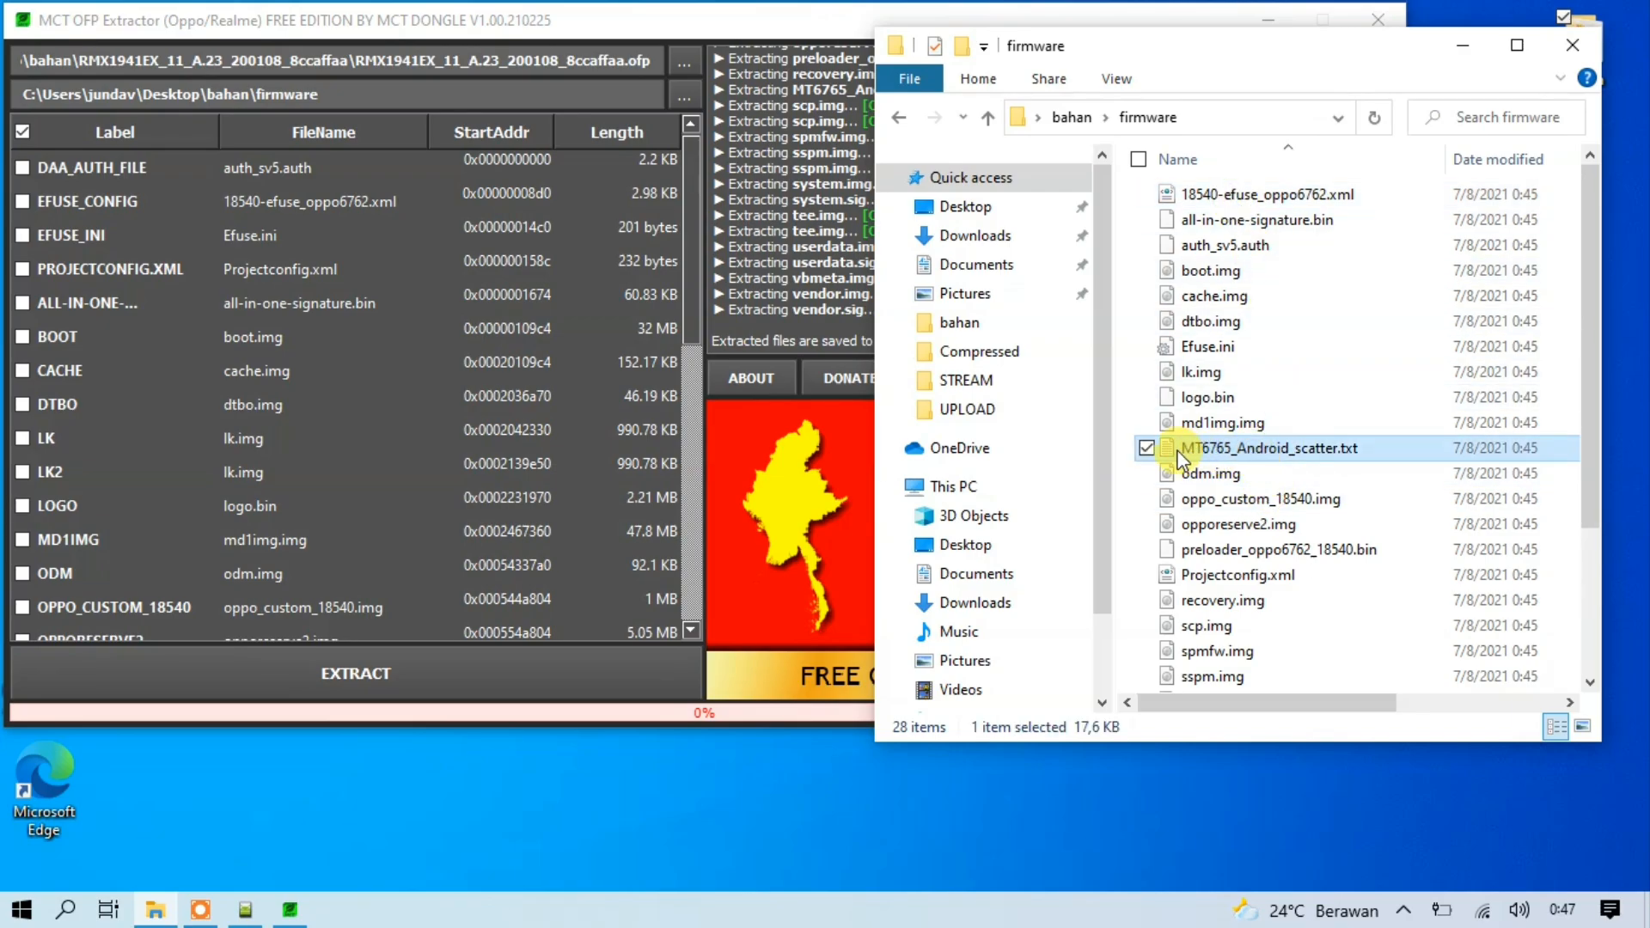
pyautogui.moveTo(1587, 348); pyautogui.dragTo(1581, 435)
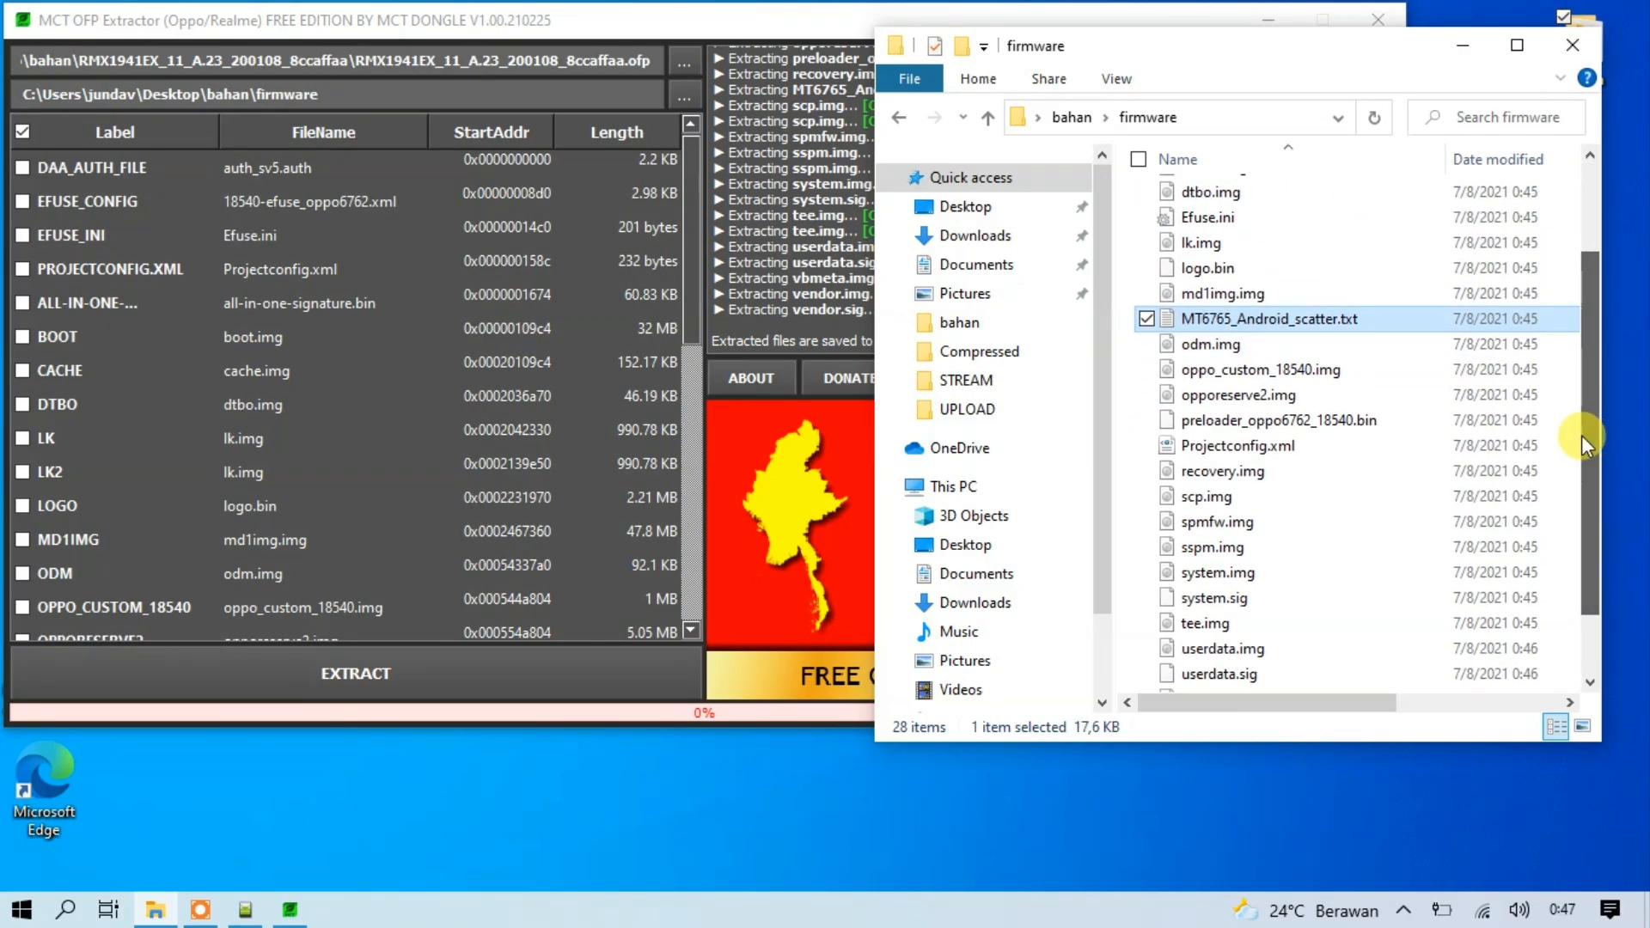
pyautogui.moveTo(1131, 48); pyautogui.dragTo(1368, 36)
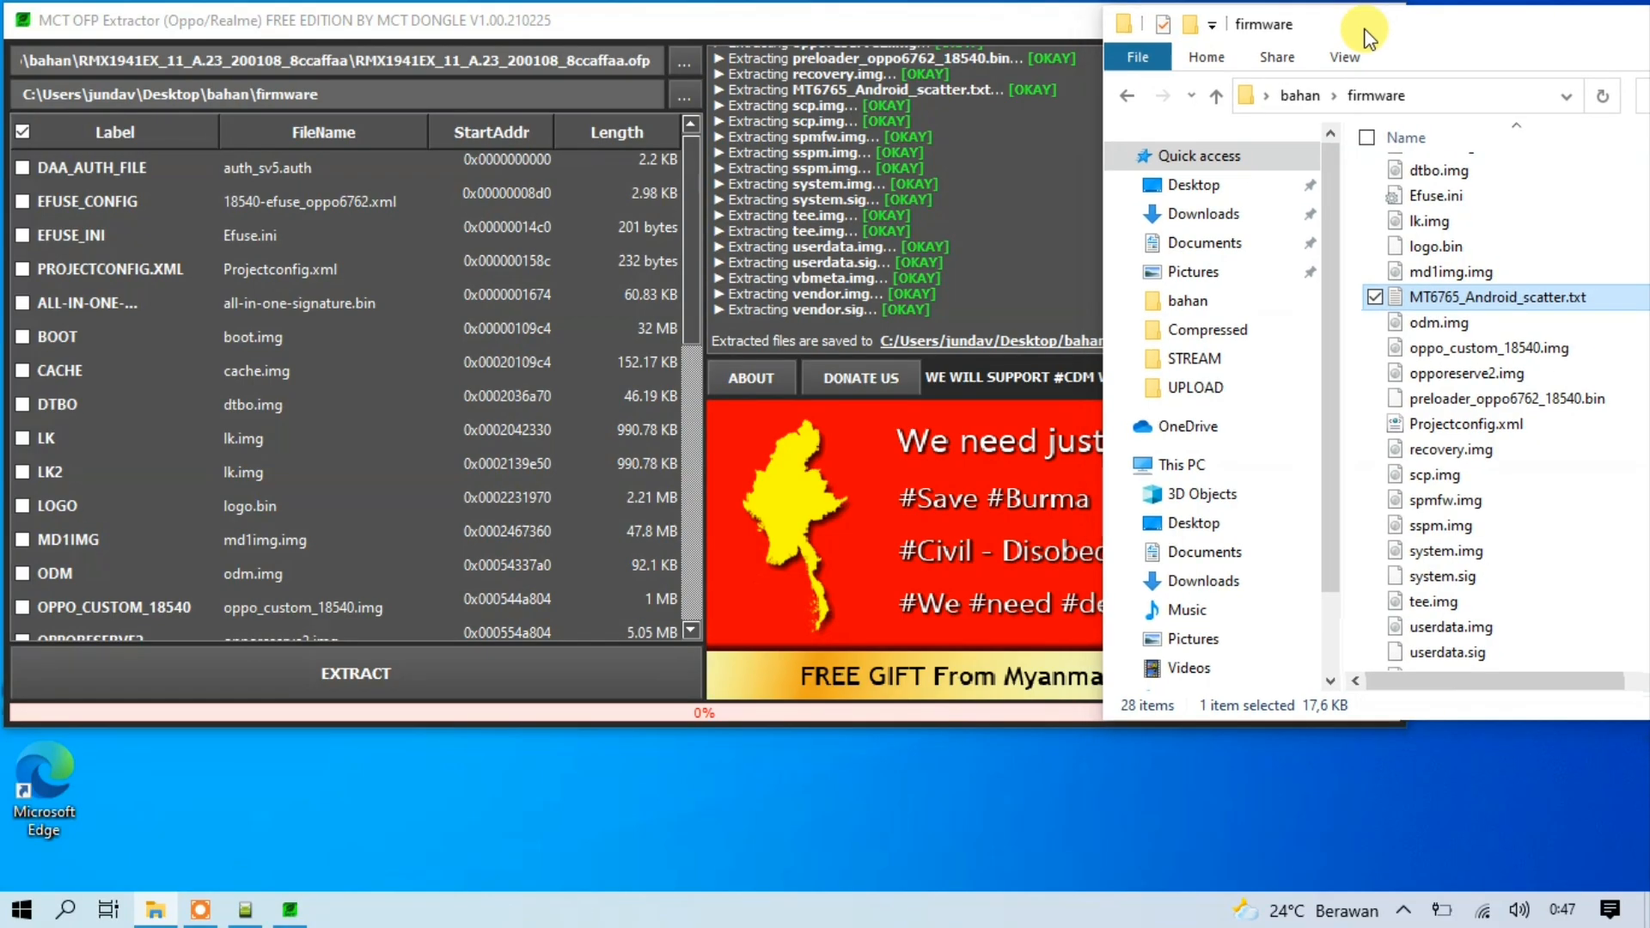
# Switch to Smart Phone Flash Tool, place its window beside the firmware folder and open the scatter-loading file chooser.
pyautogui.click(261, 916)
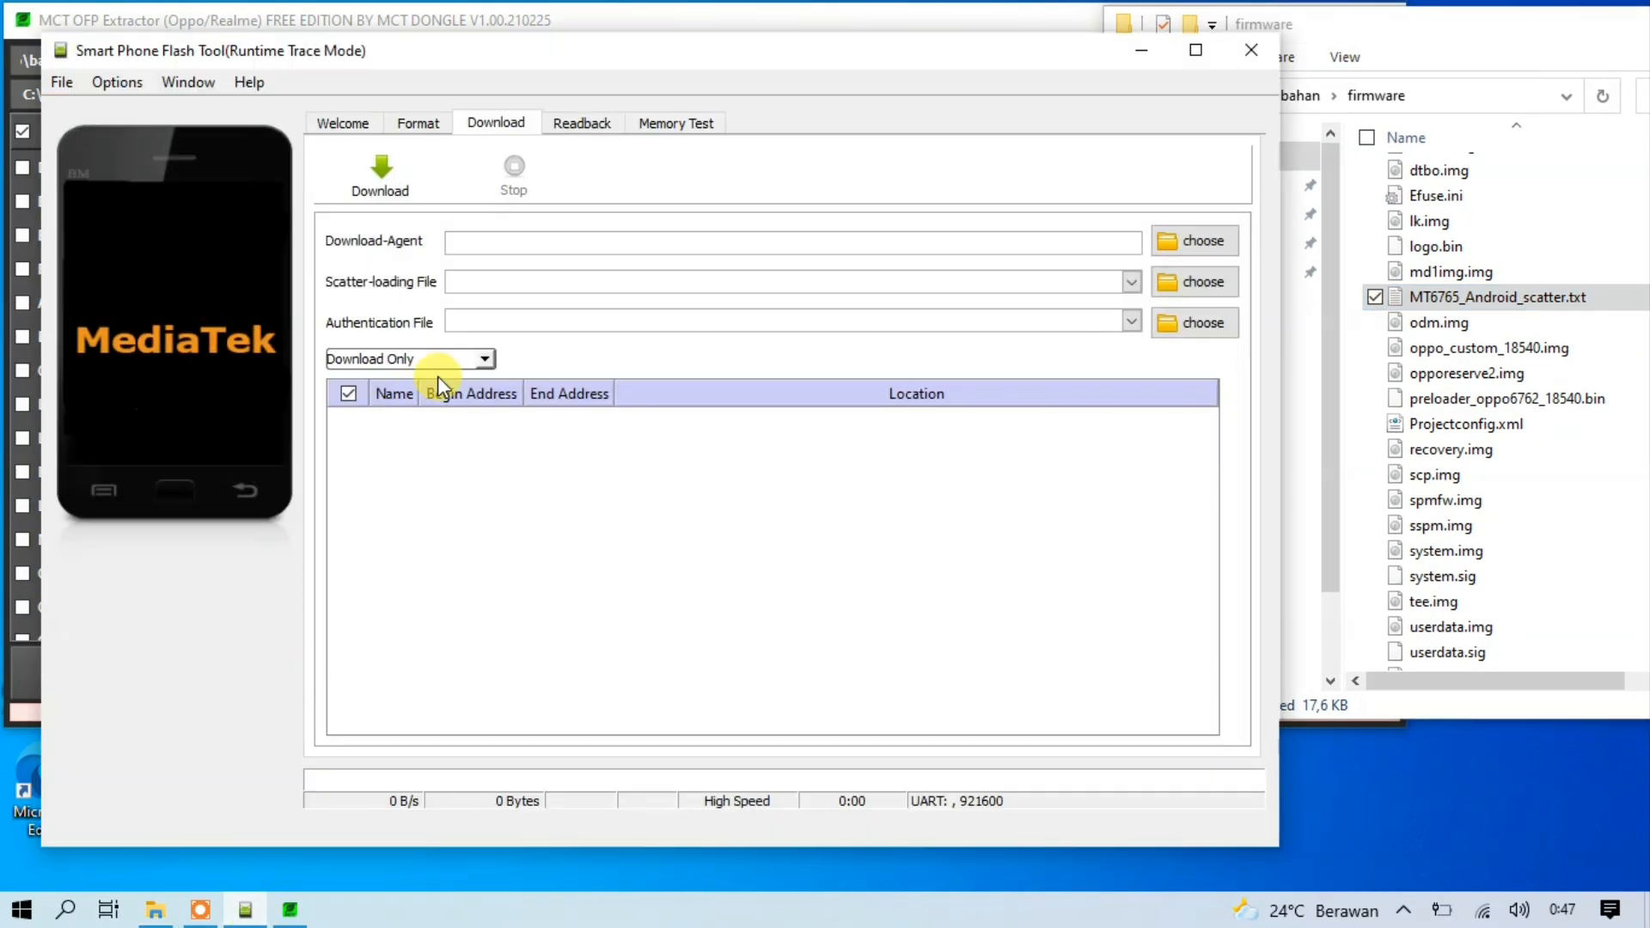
pyautogui.moveTo(537, 58); pyautogui.dragTo(416, 137)
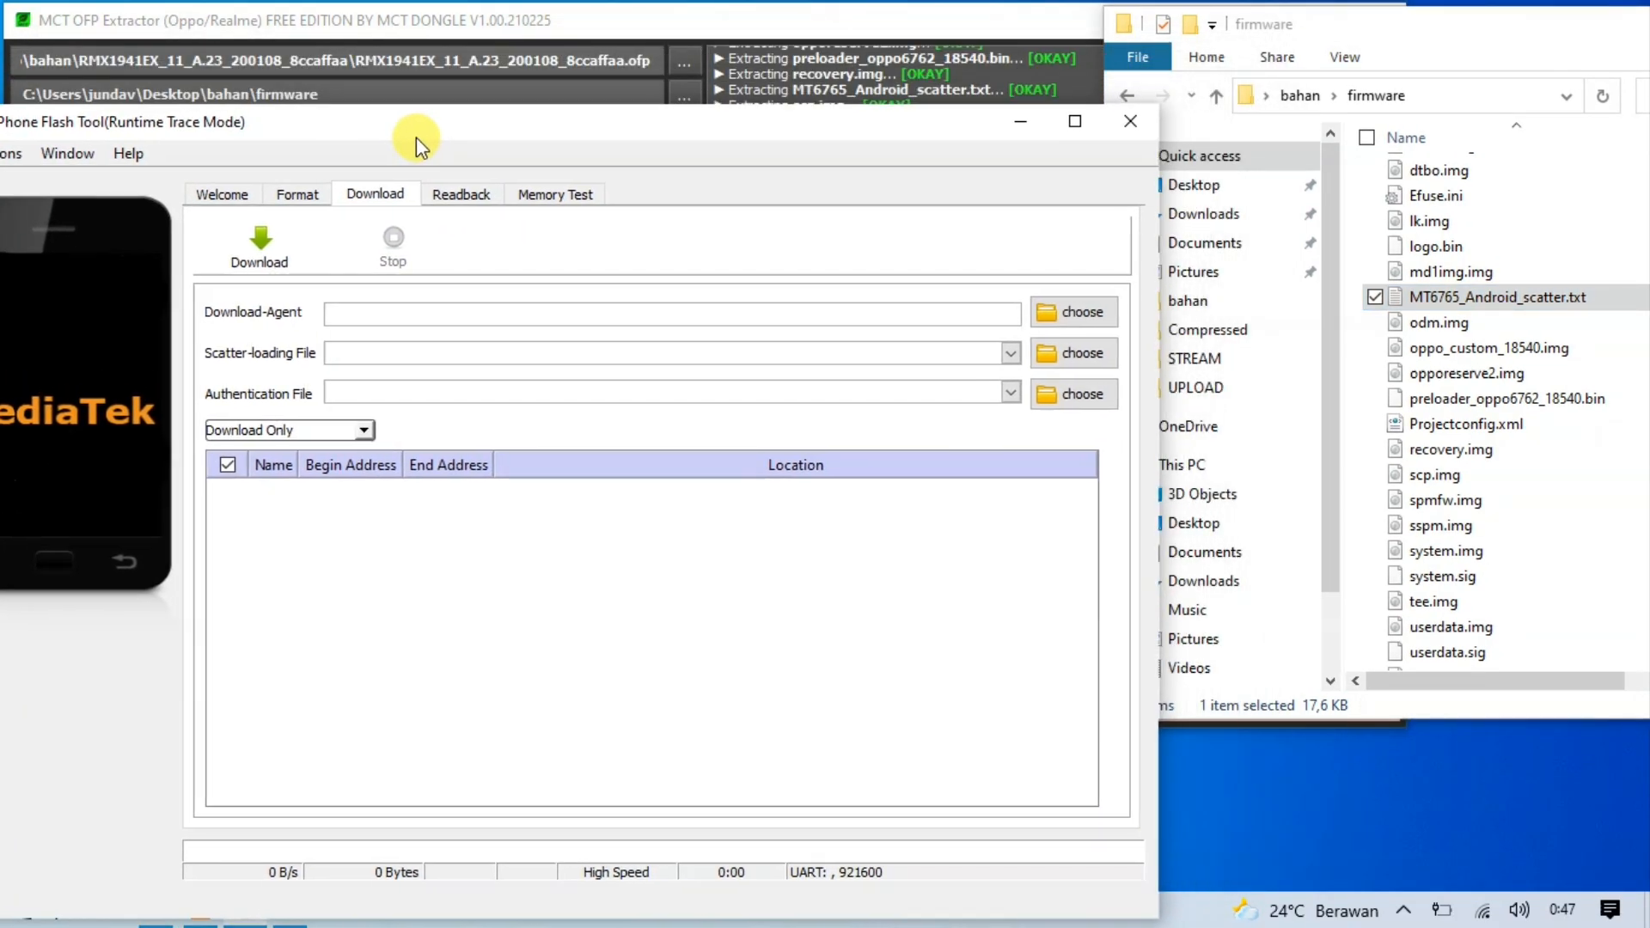
pyautogui.click(1072, 359)
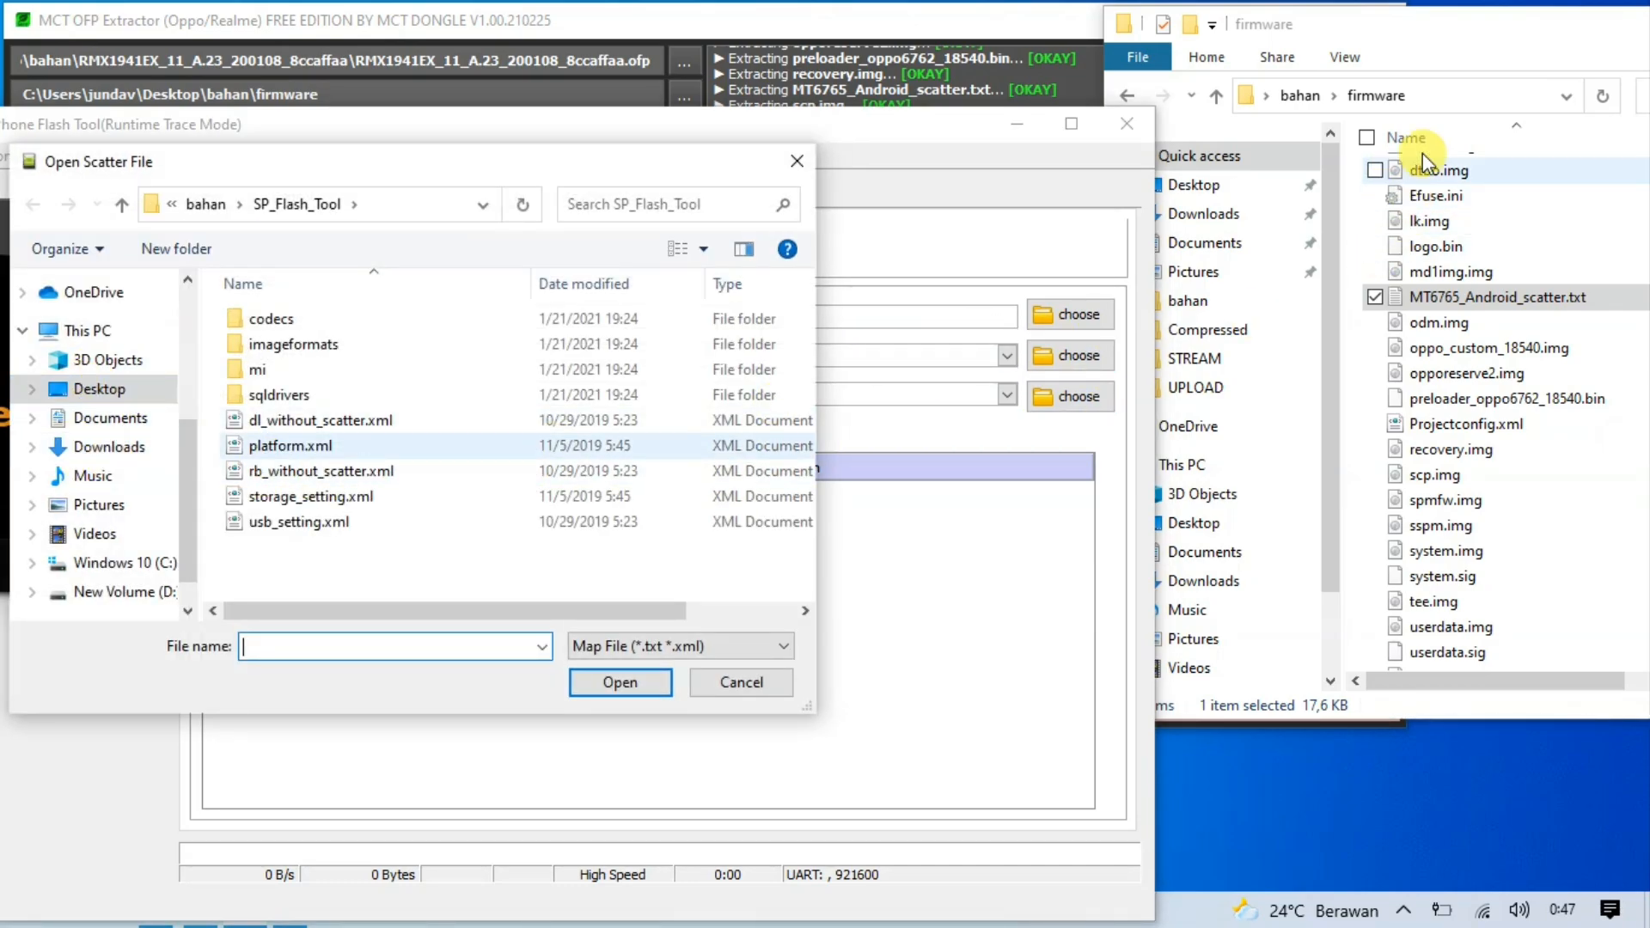
# Trace the path from Desktop through bahan to firmware in the file window and select MT6765_Android_scatter.txt.
pyautogui.click(1296, 96)
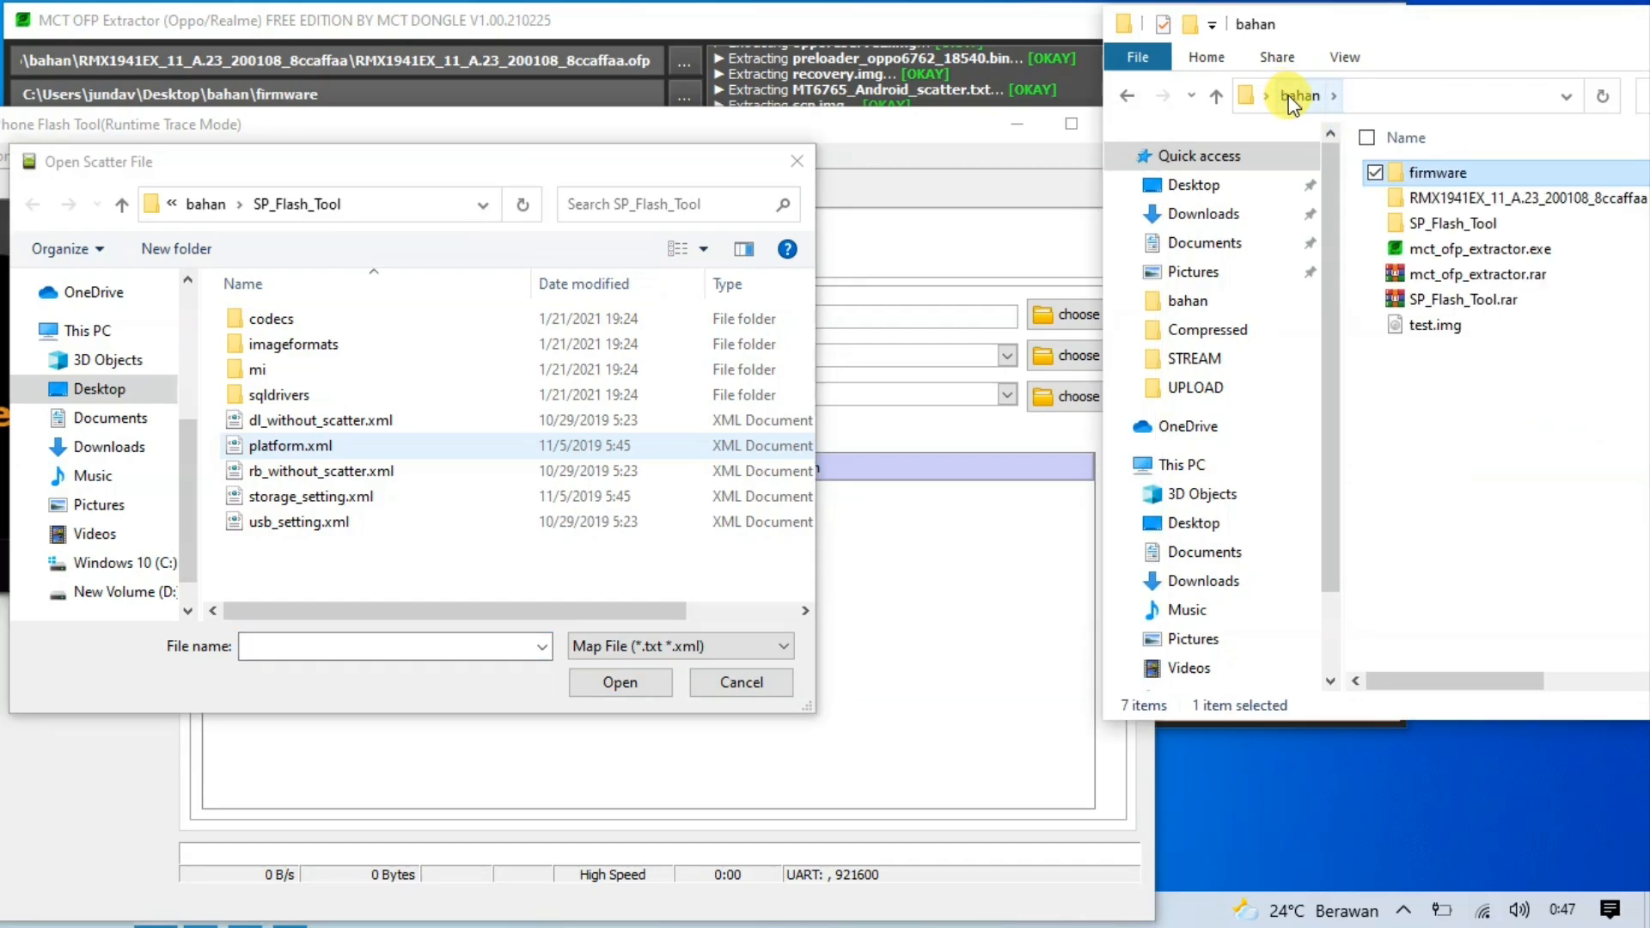
pyautogui.click(1234, 185)
pyautogui.click(1444, 176)
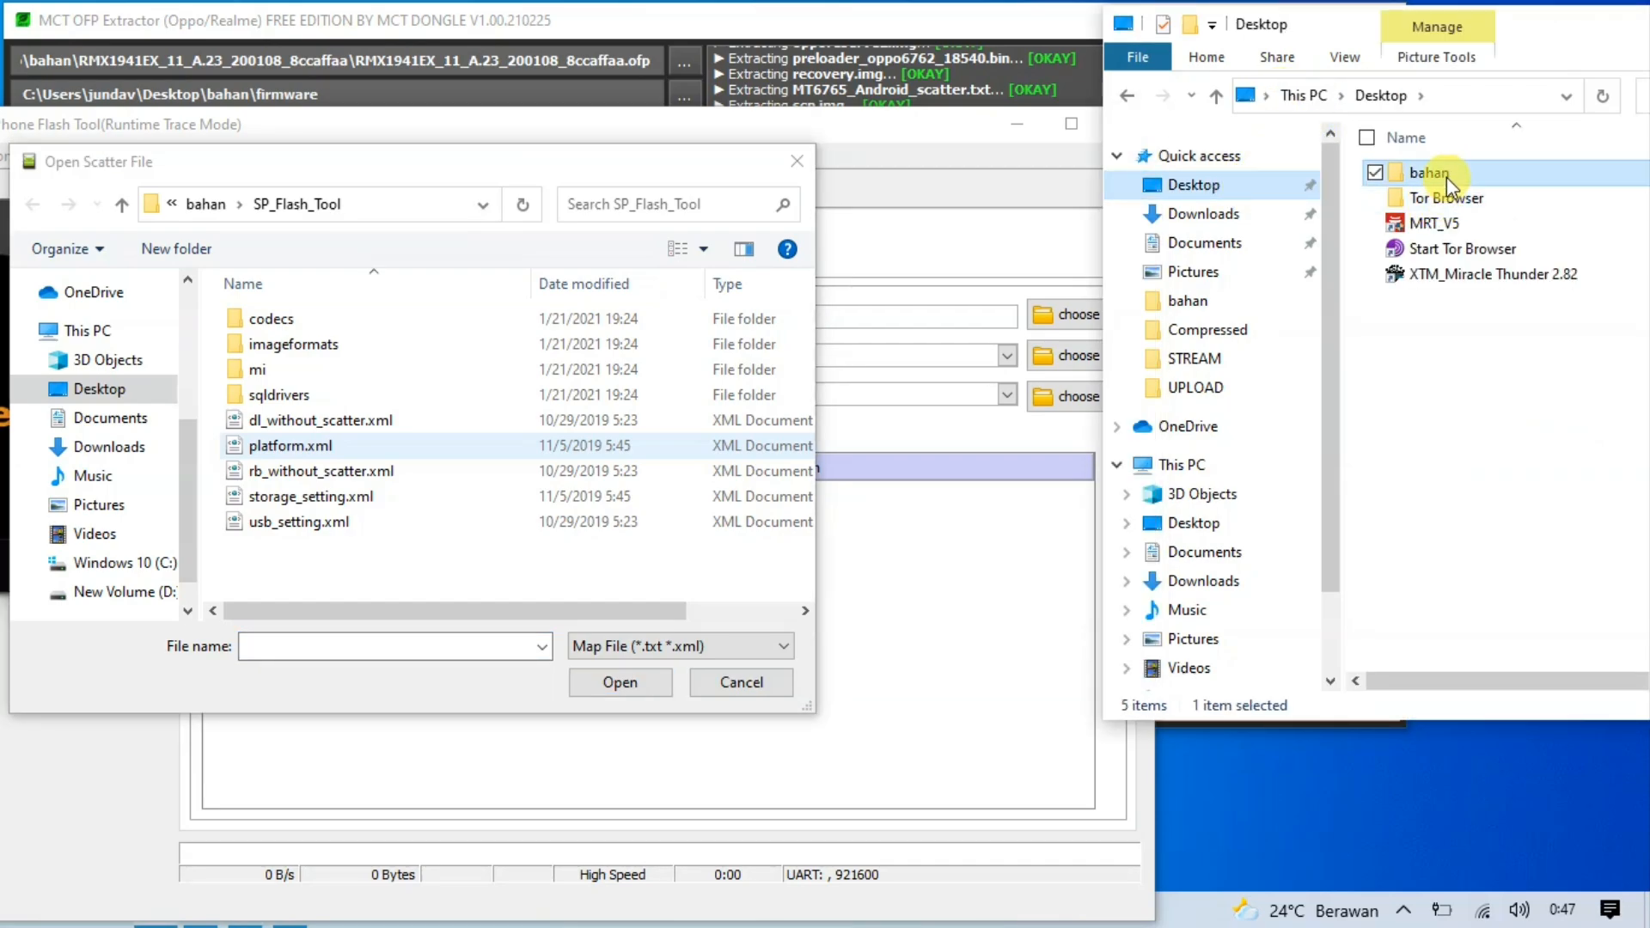
pyautogui.doubleClick(1447, 176)
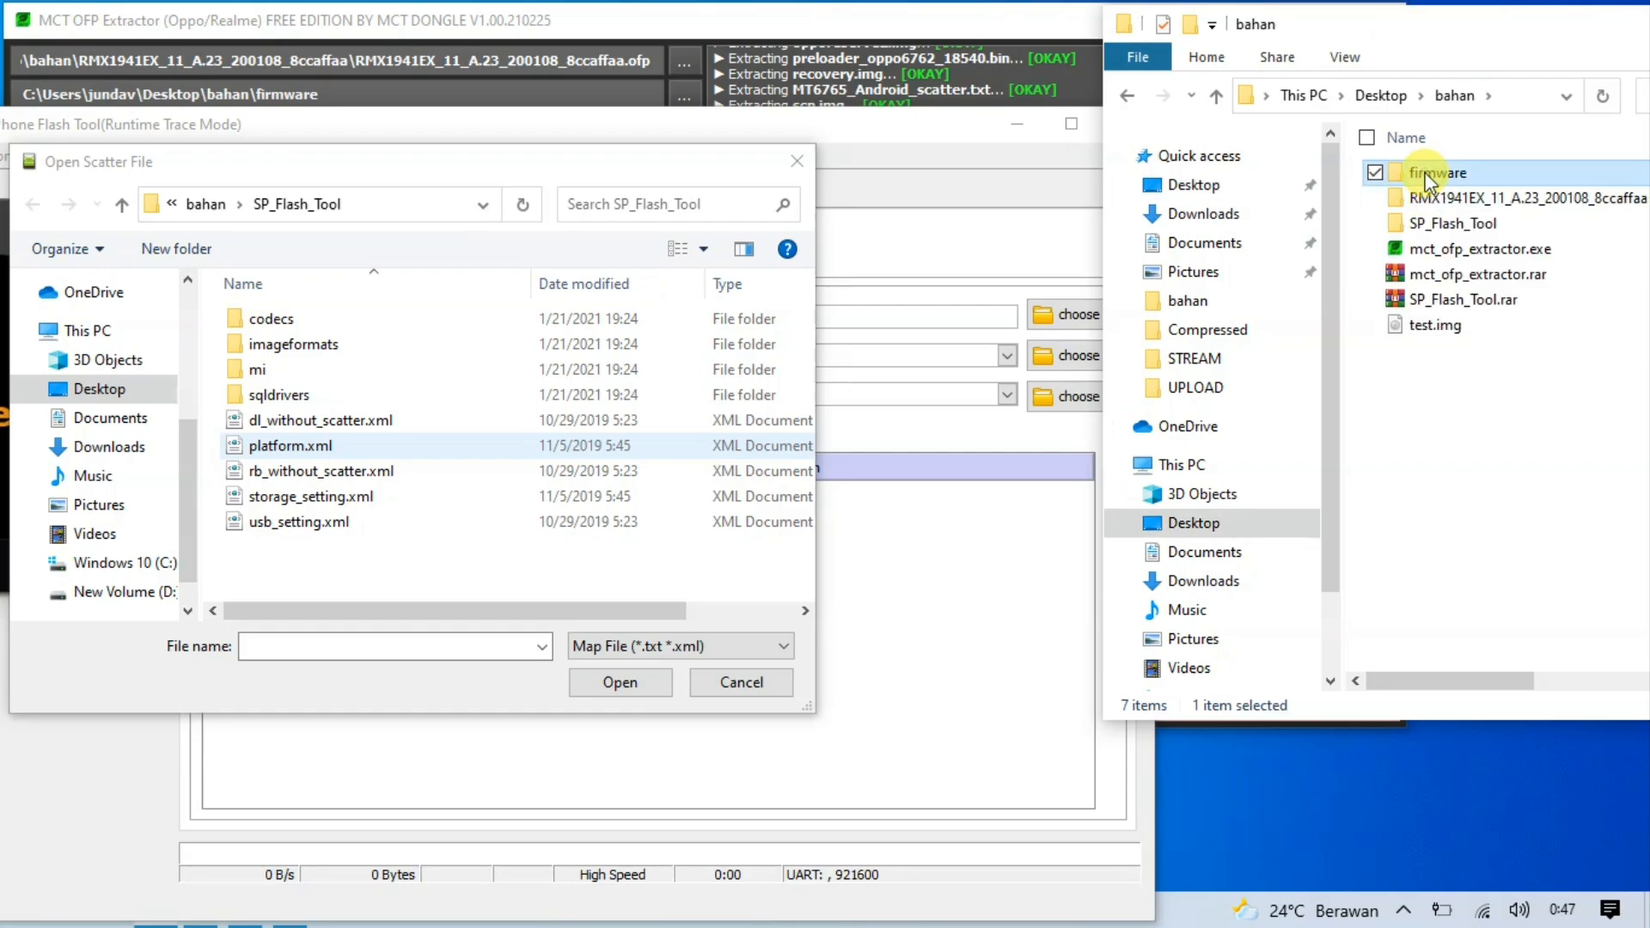
pyautogui.doubleClick(1429, 178)
pyautogui.click(1452, 426)
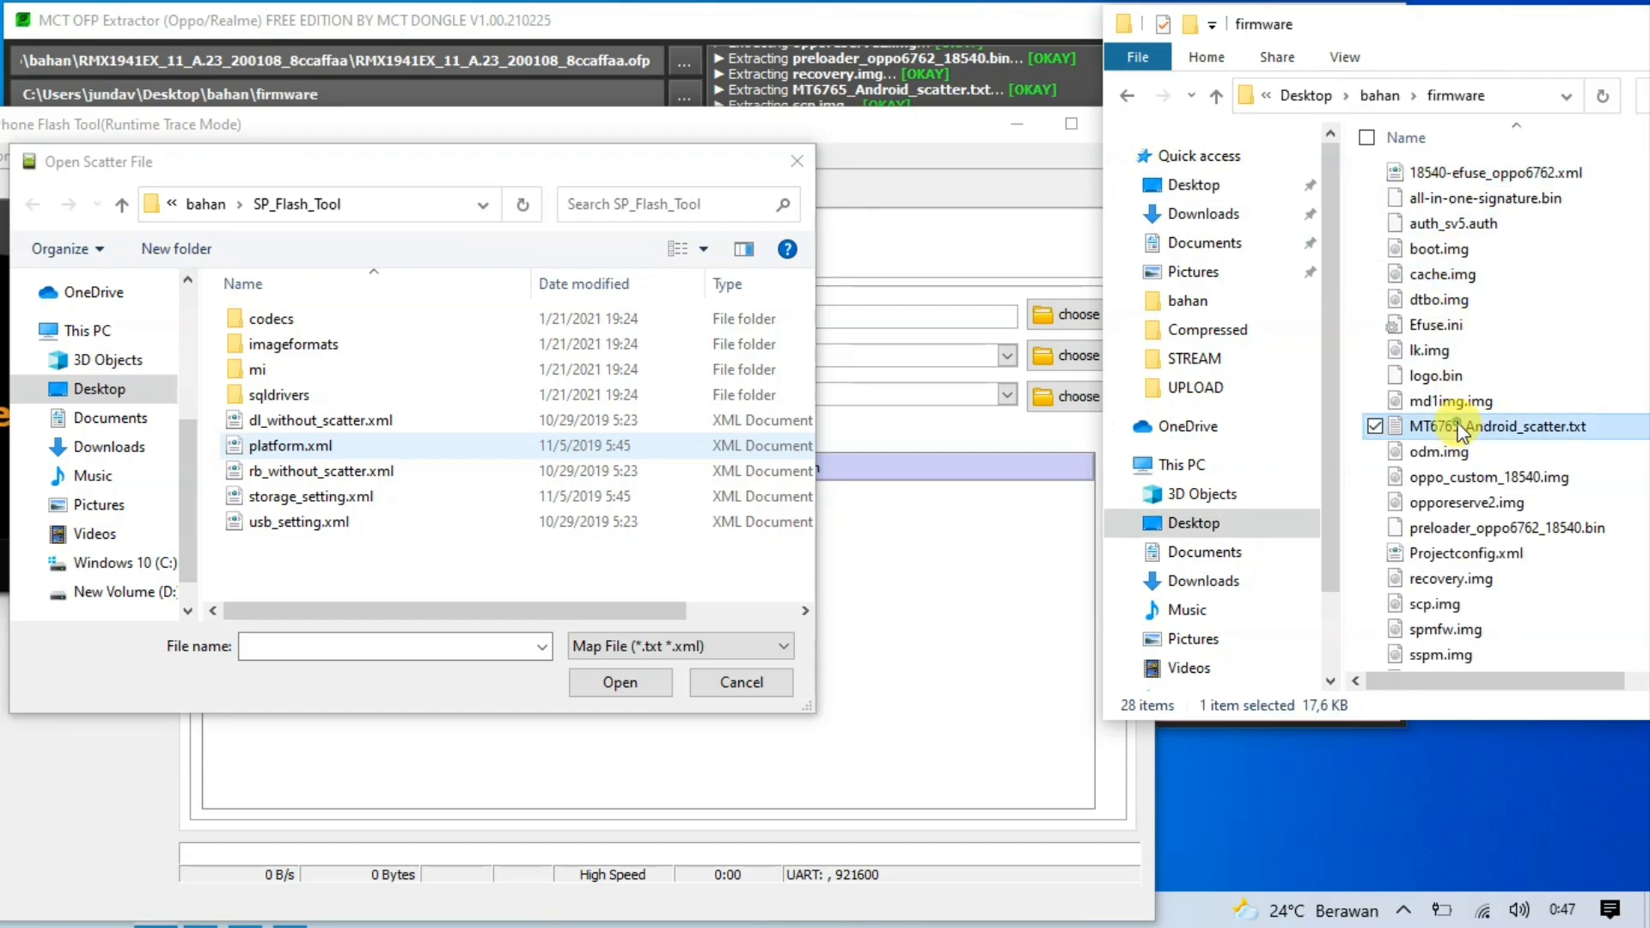
# Load MT6765_Android_scatter.txt from the firmware folder in Desktop\bahan as the scatter-loading file and review the partition list.
pyautogui.click(96, 389)
pyautogui.doubleClick(261, 322)
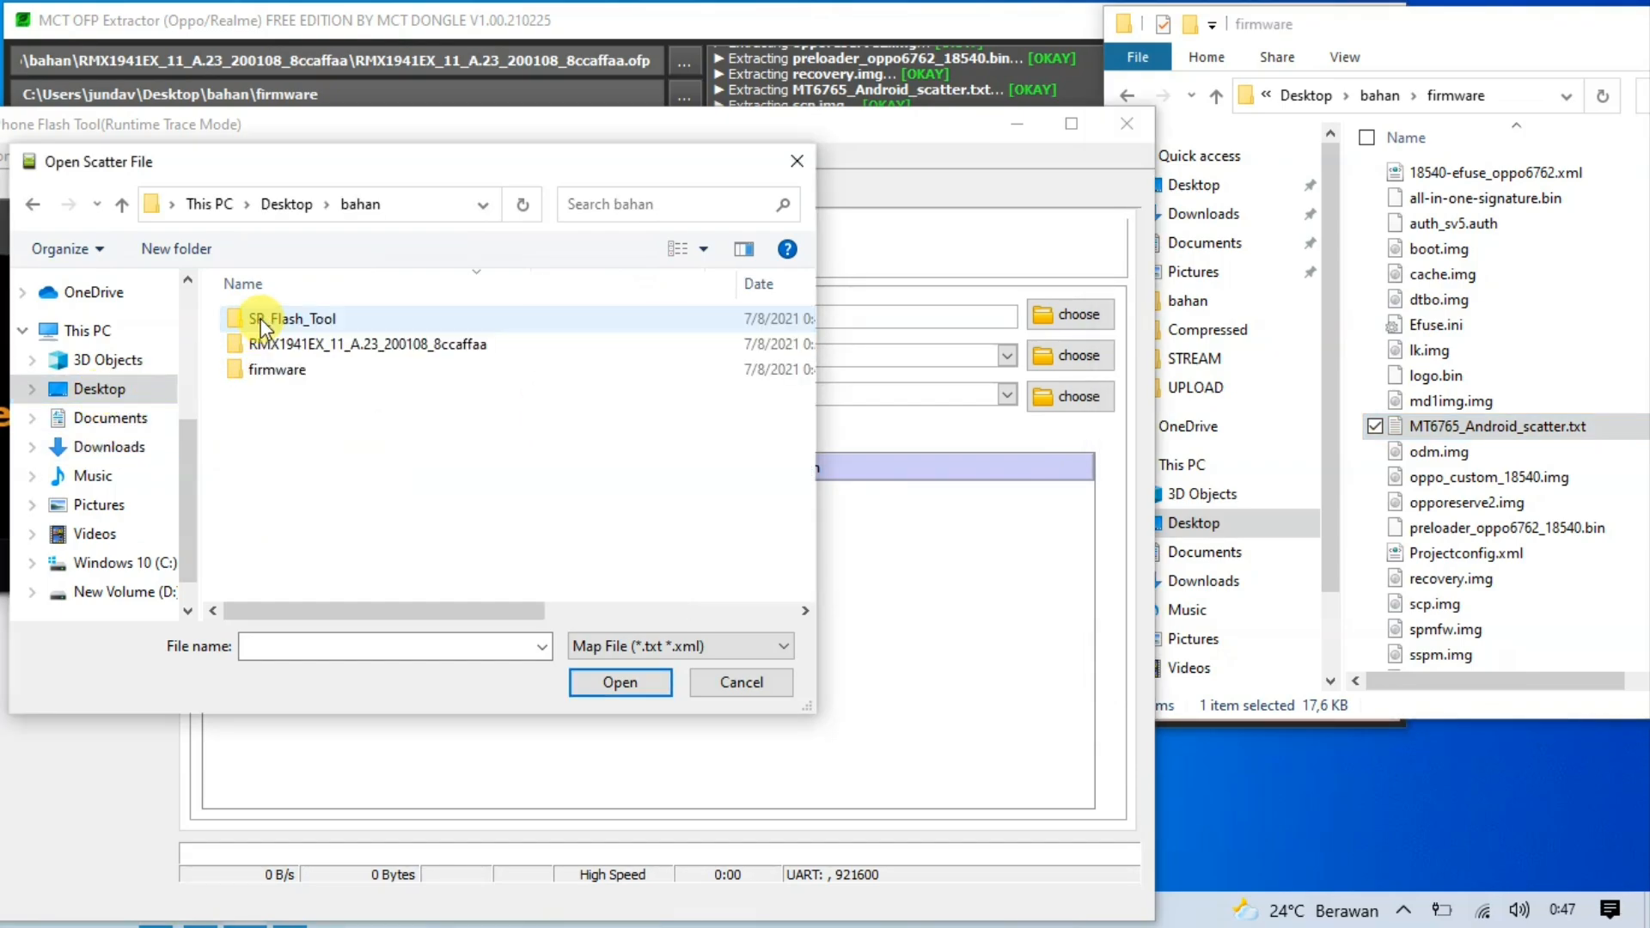
pyautogui.doubleClick(283, 374)
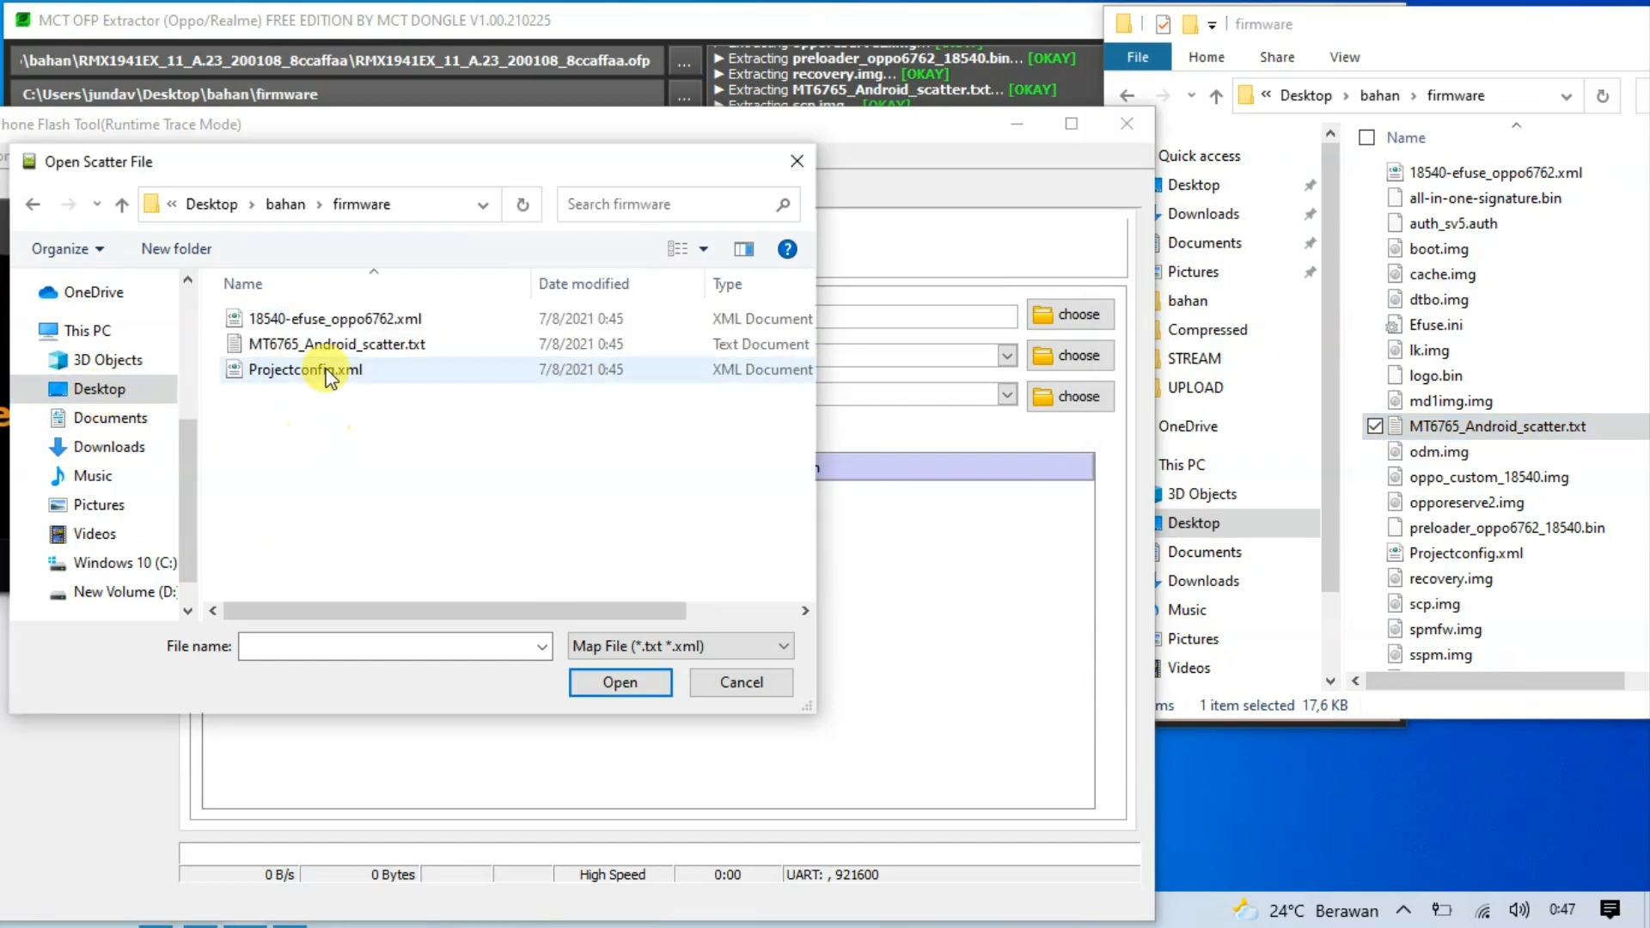
pyautogui.click(312, 347)
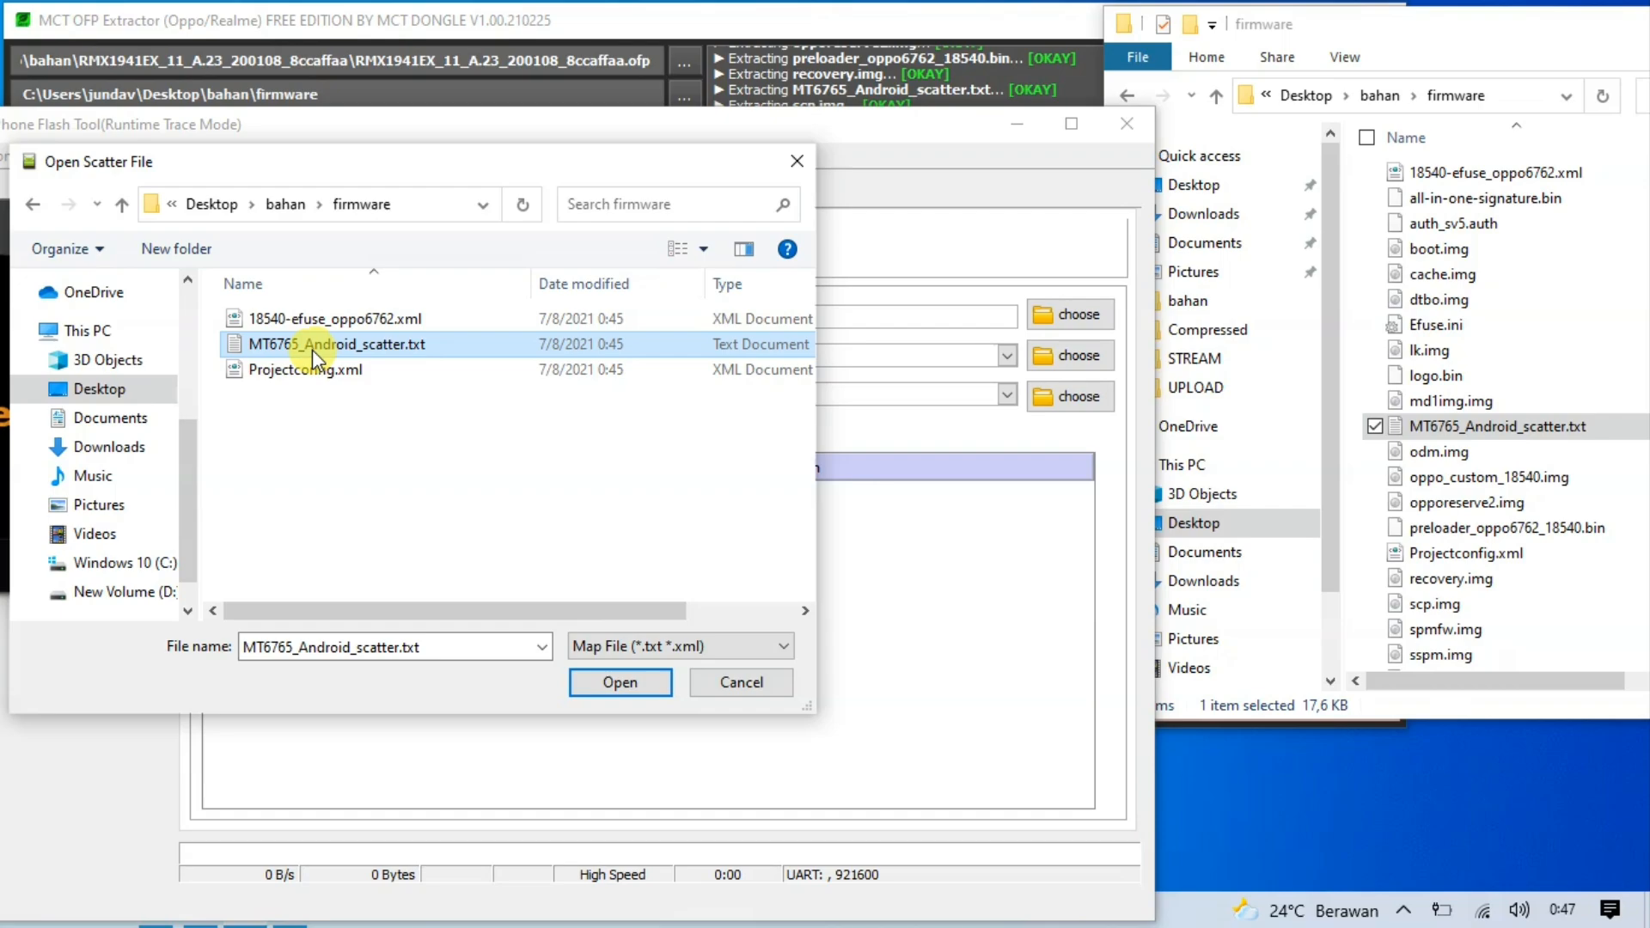
pyautogui.click(620, 682)
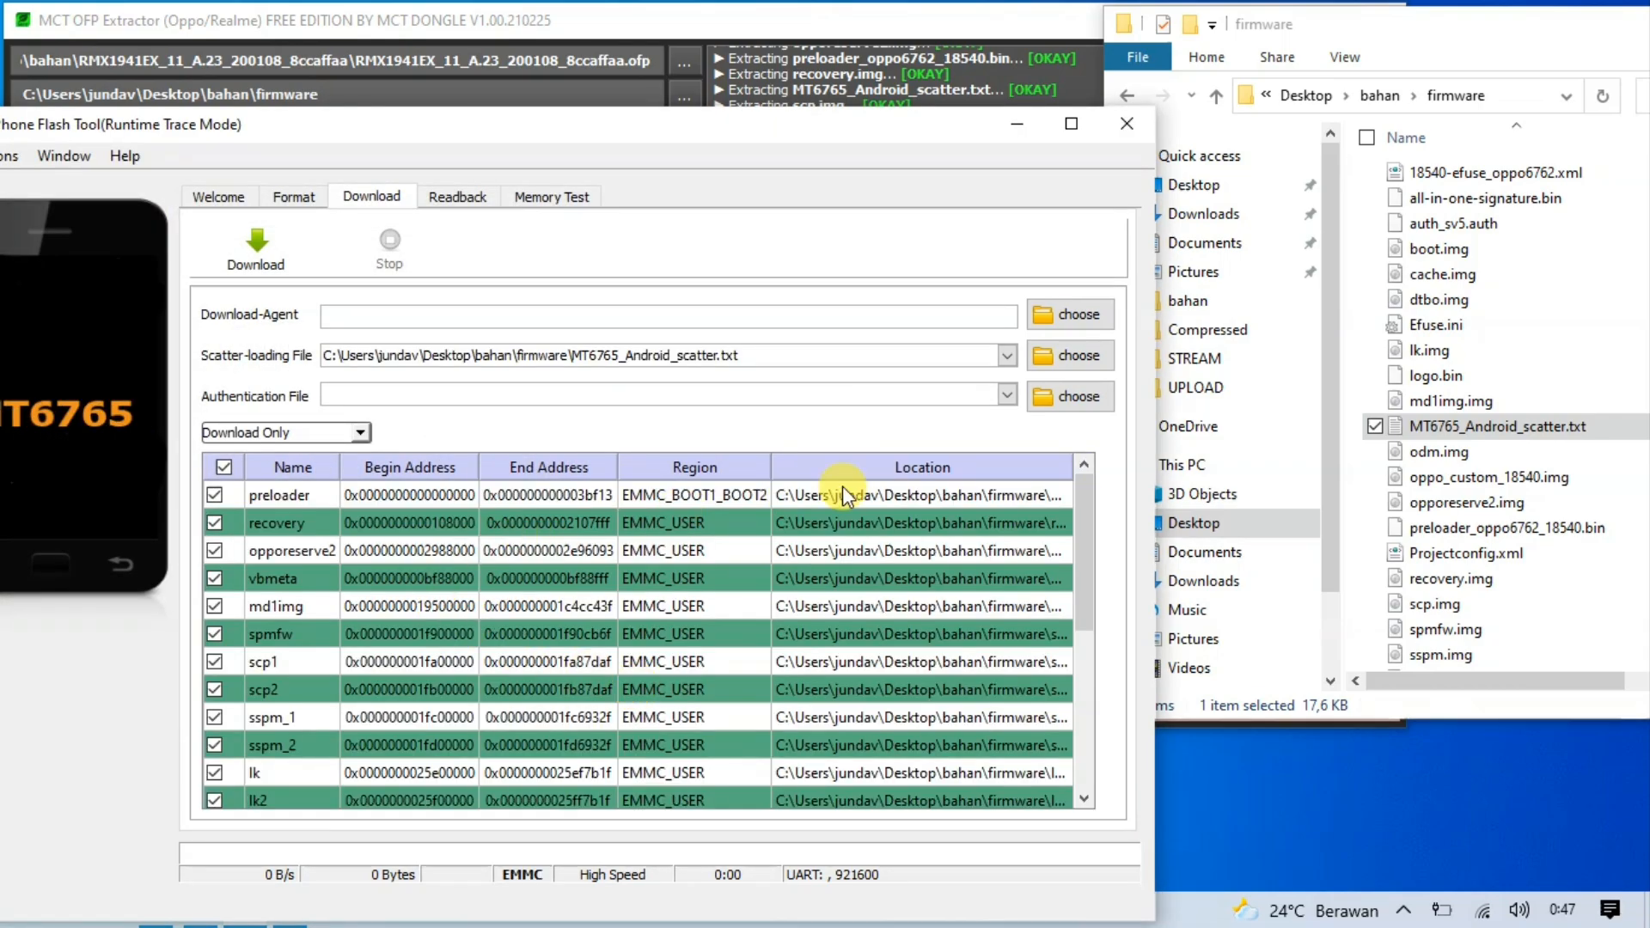
pyautogui.moveTo(1086, 513)
pyautogui.mouseDown()
pyautogui.moveTo(1096, 687)
pyautogui.moveTo(1080, 499)
pyautogui.mouseUp()
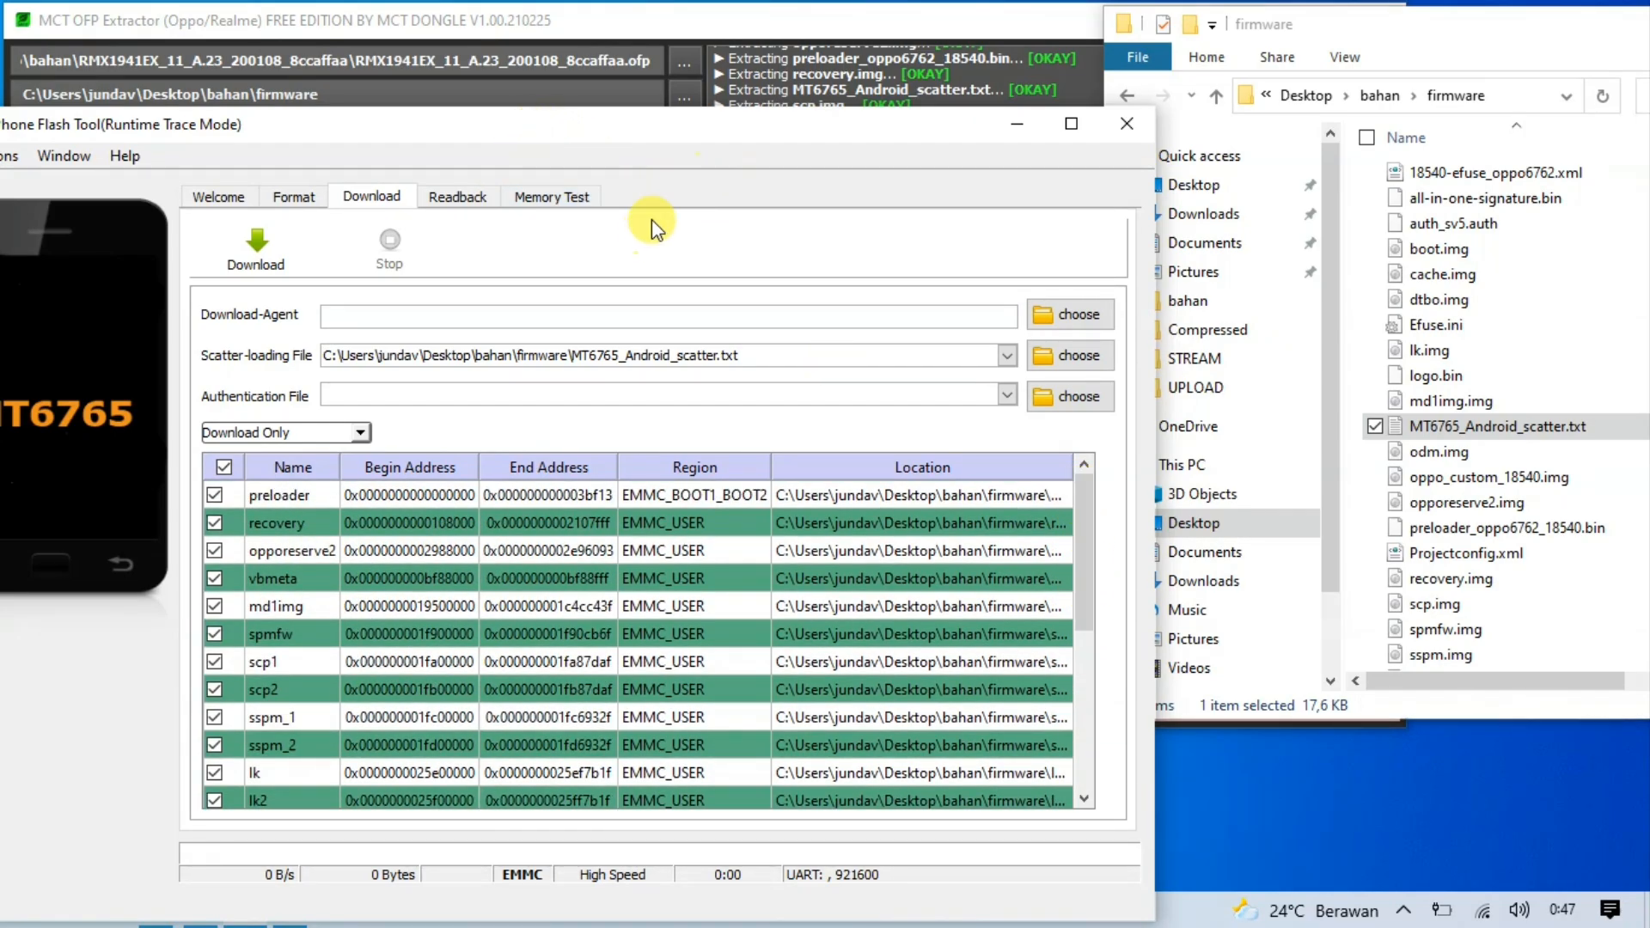
# Reposition Smart Phone Flash Tool to show MCT OFP Extractor behind it, view the extractor window and return to the flash tool.
pyautogui.moveTo(571, 129); pyautogui.dragTo(660, 378)
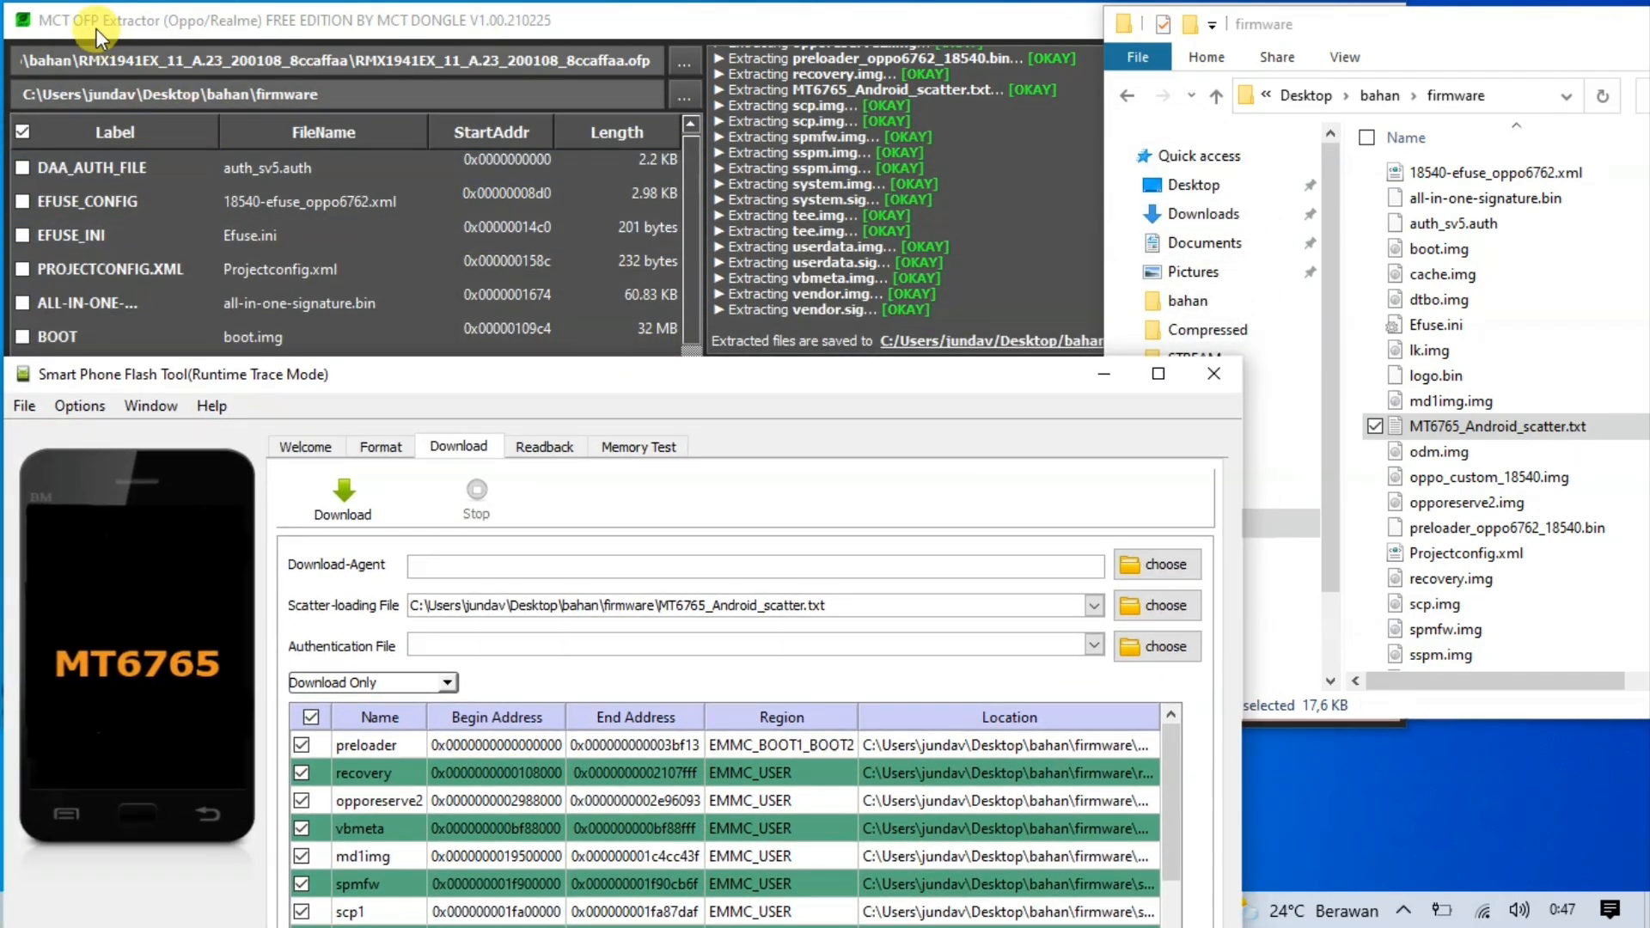
pyautogui.click(172, 21)
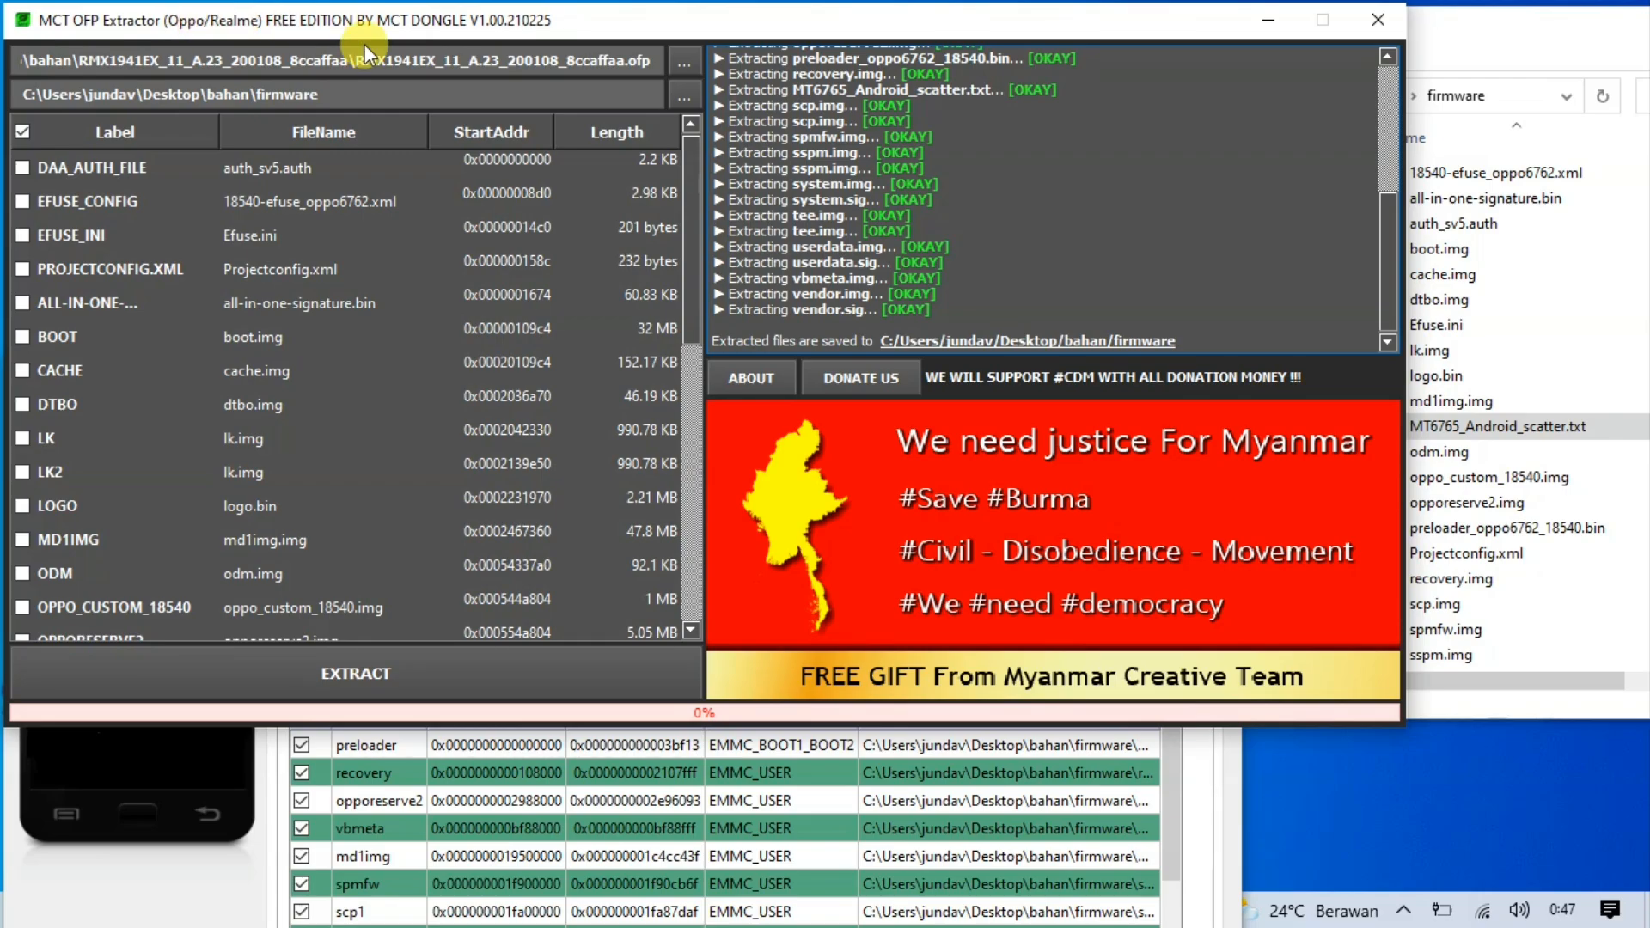
pyautogui.click(230, 890)
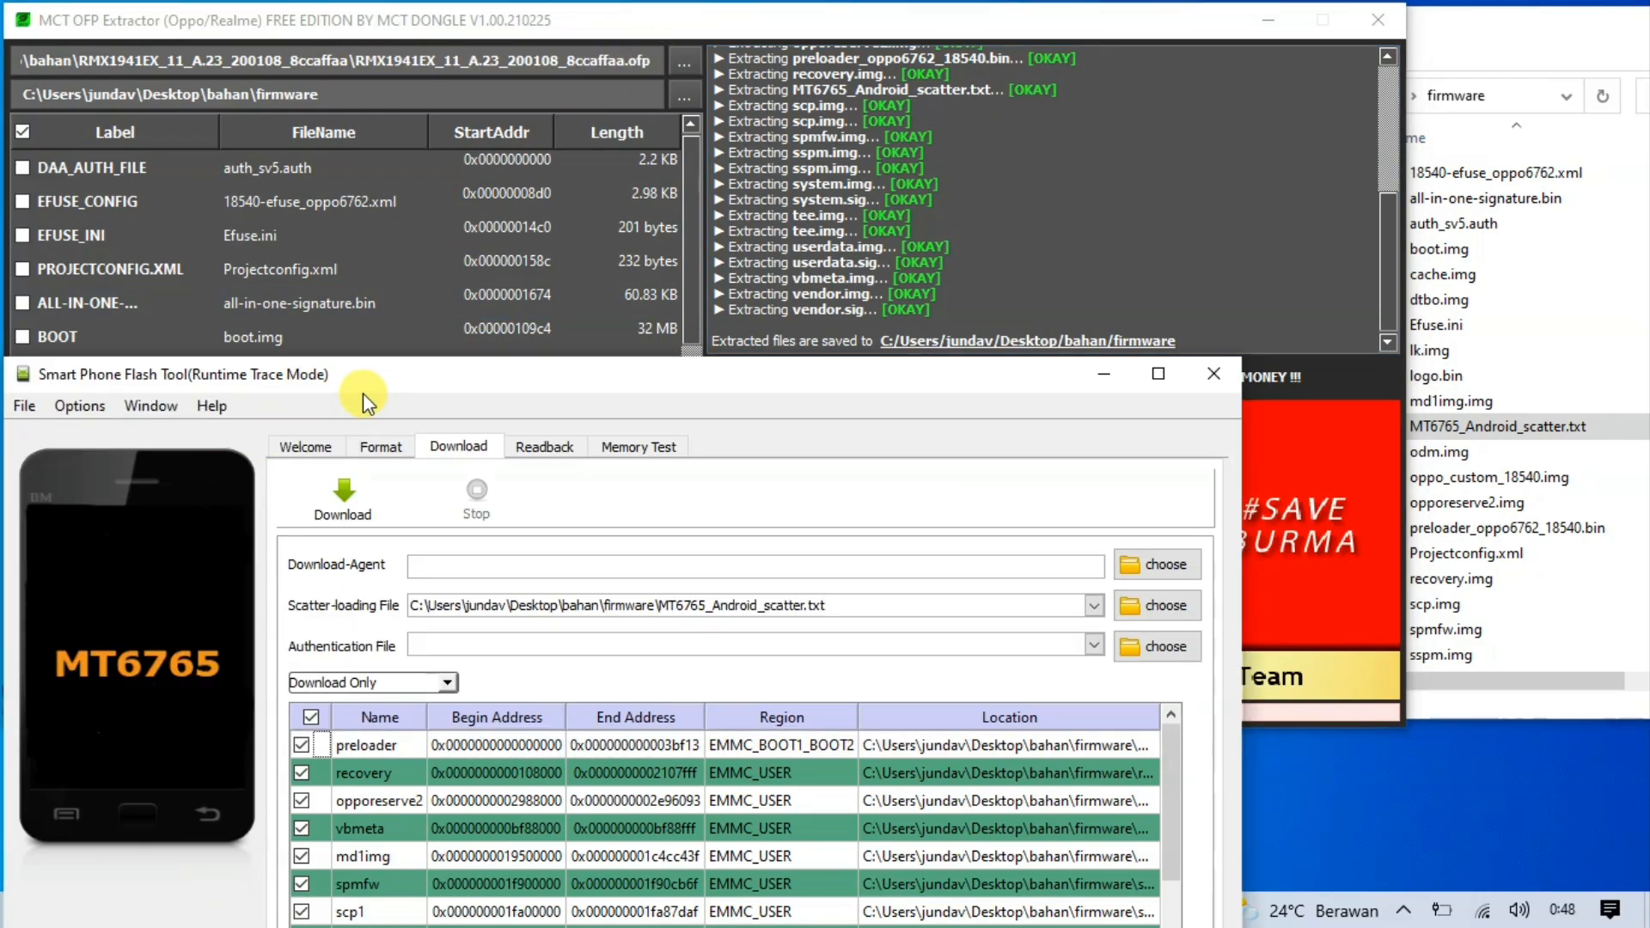
pyautogui.moveTo(362, 394); pyautogui.dragTo(362, 99)
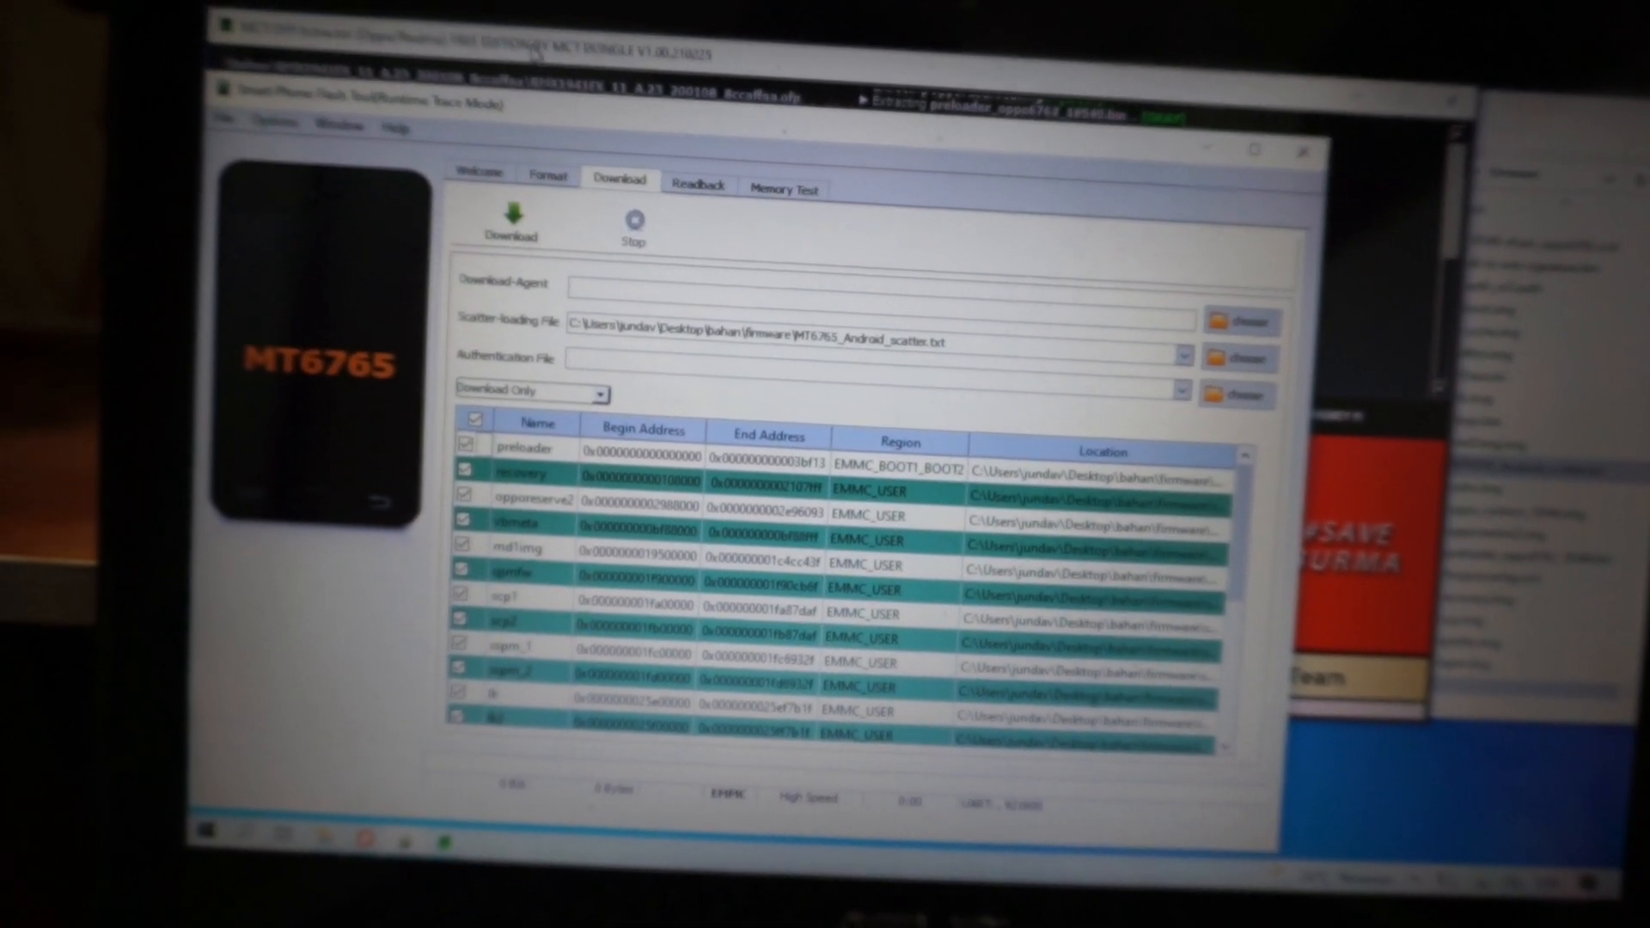
pyautogui.click(537, 51)
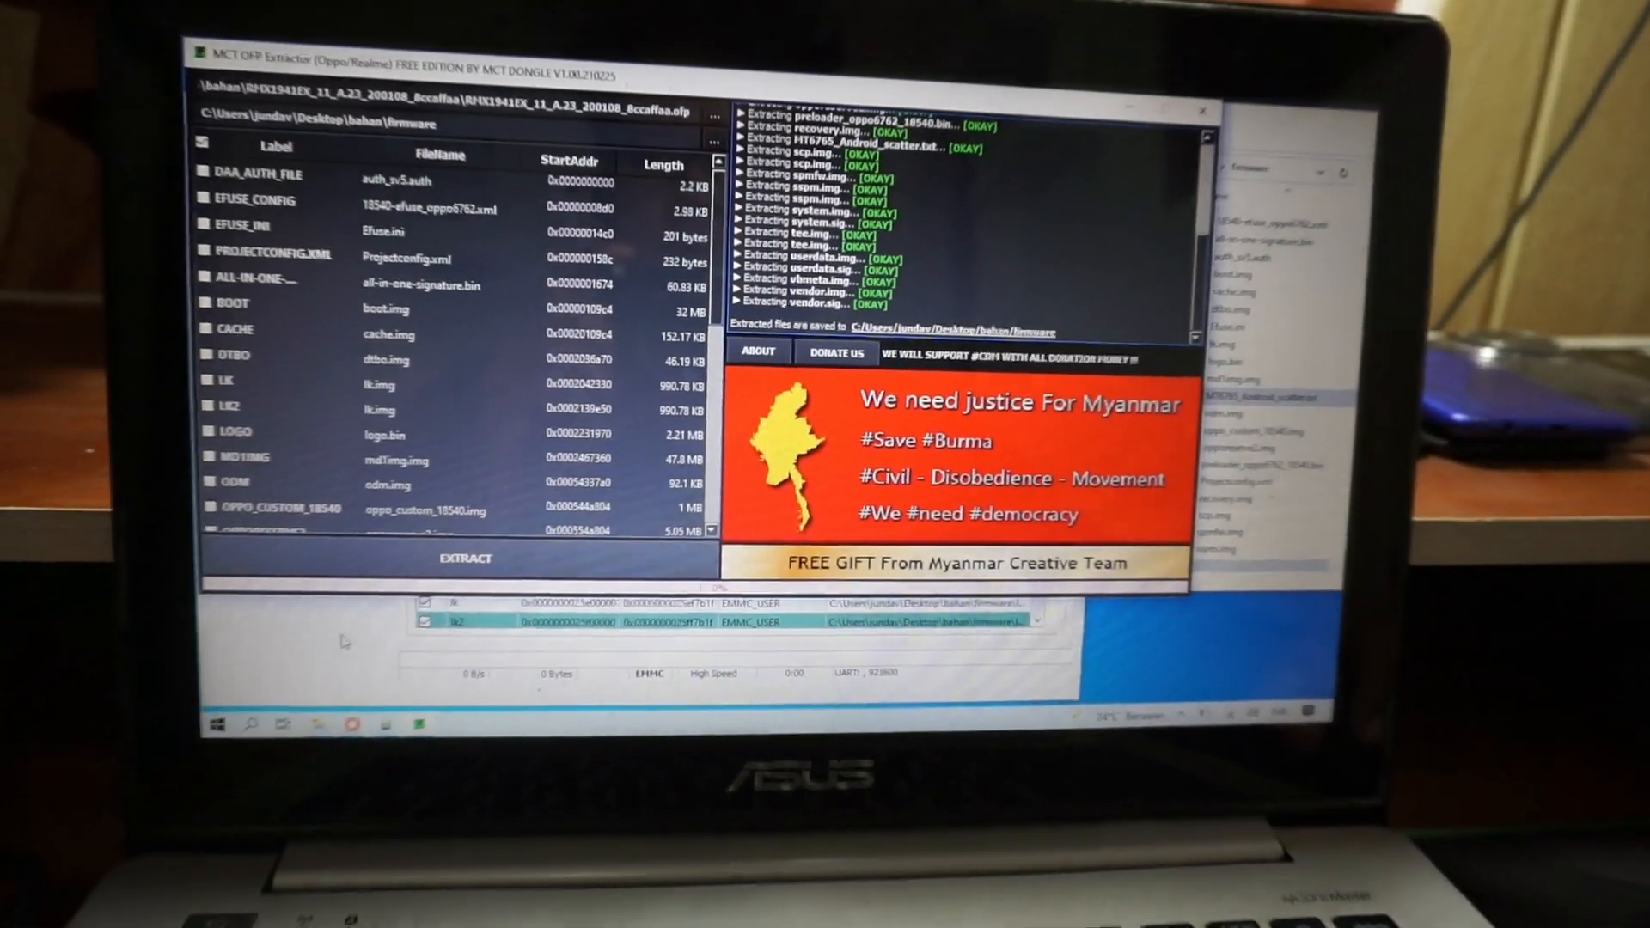
pyautogui.click(333, 651)
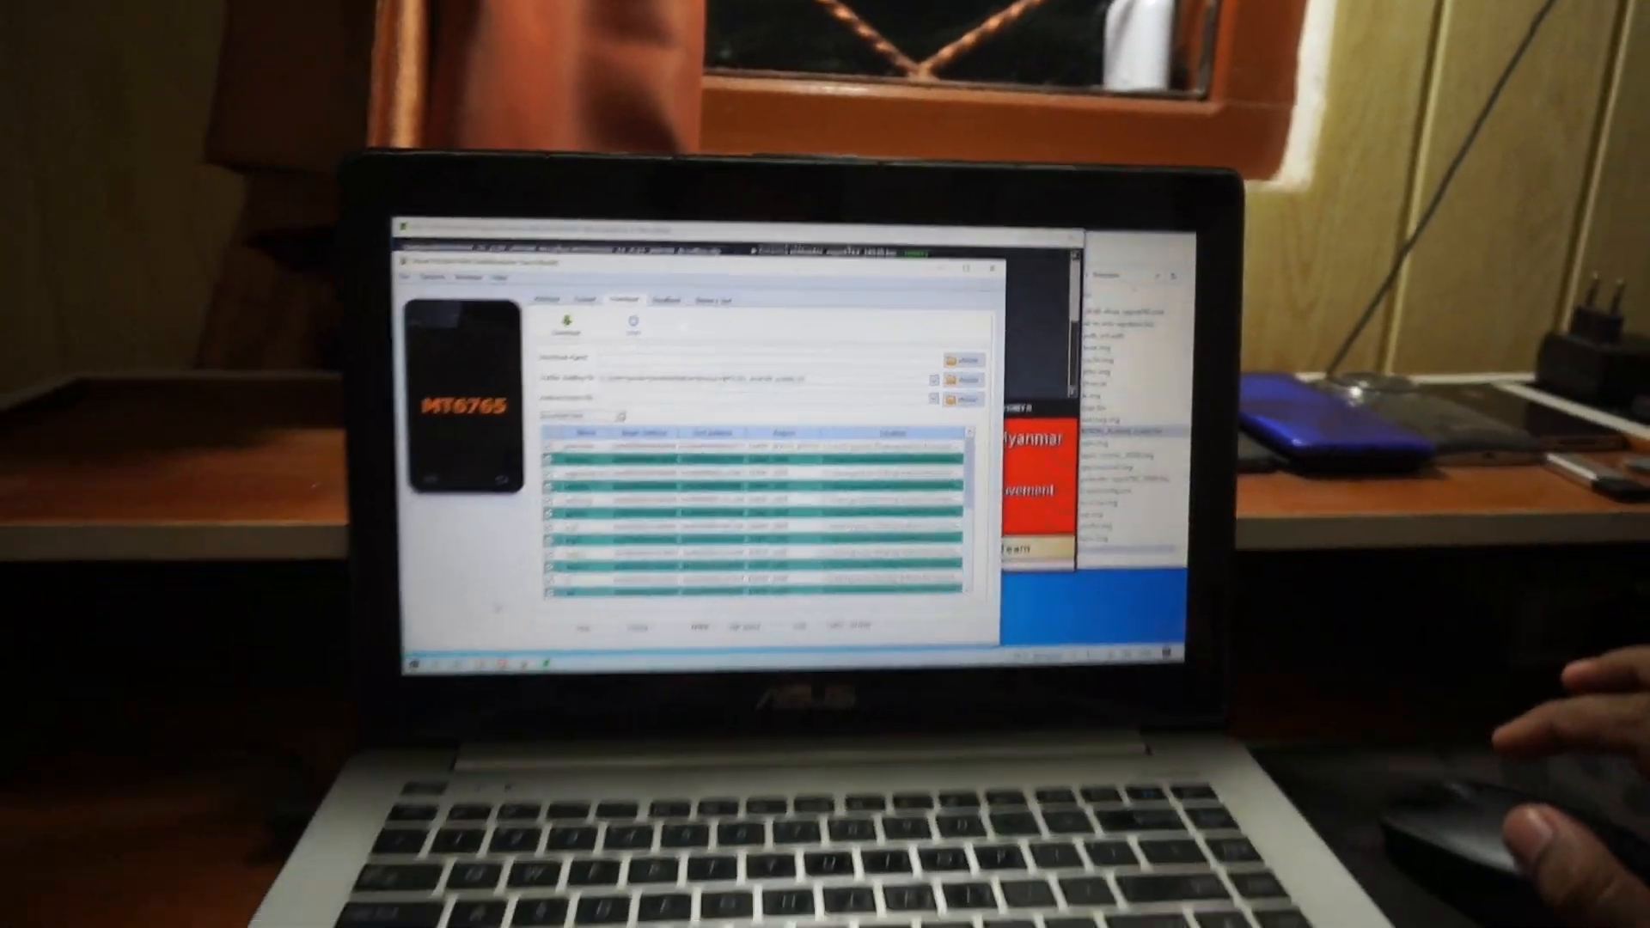